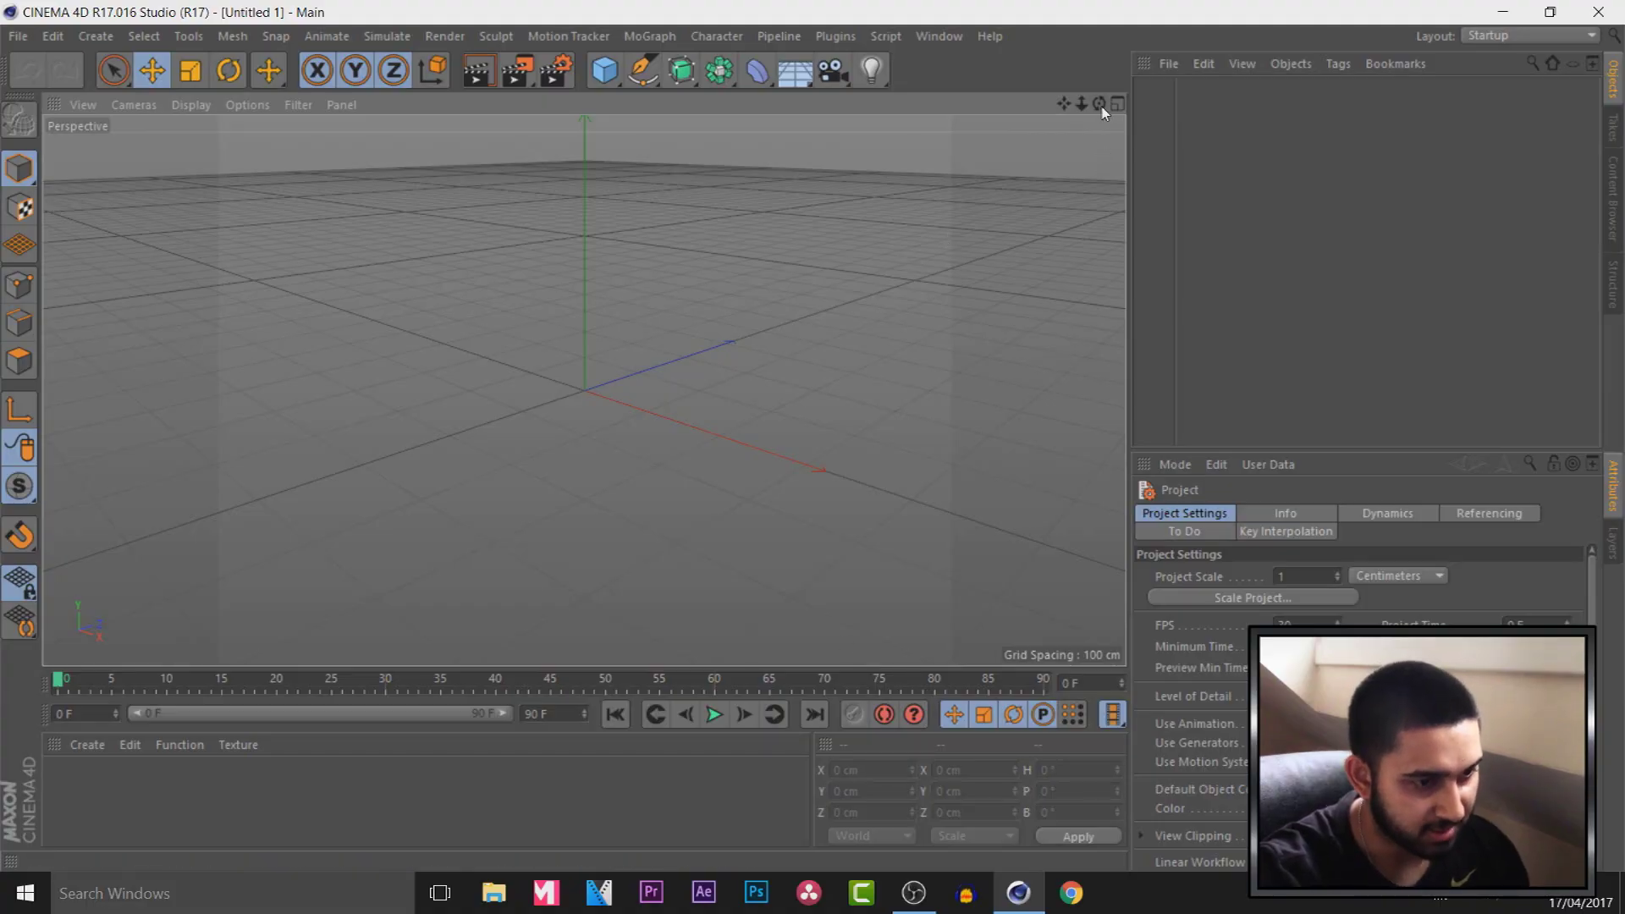
- Add a MoText object to the scene and set its text to SAVAGE
left_click_drag(1100, 104, 1102, 56)
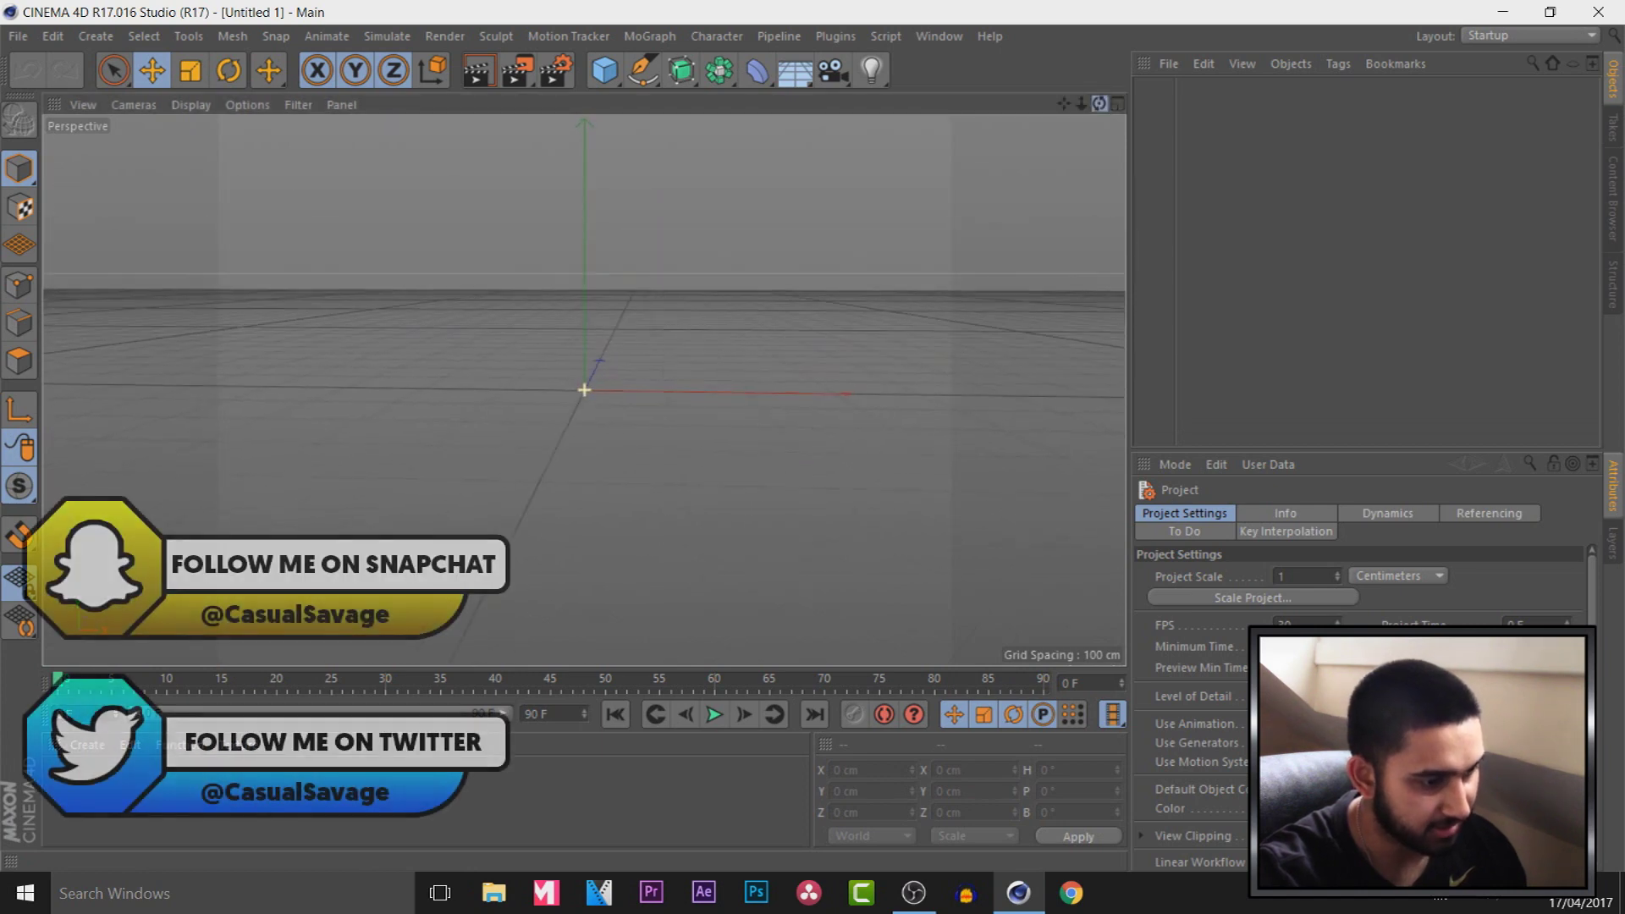
left_click(640, 35)
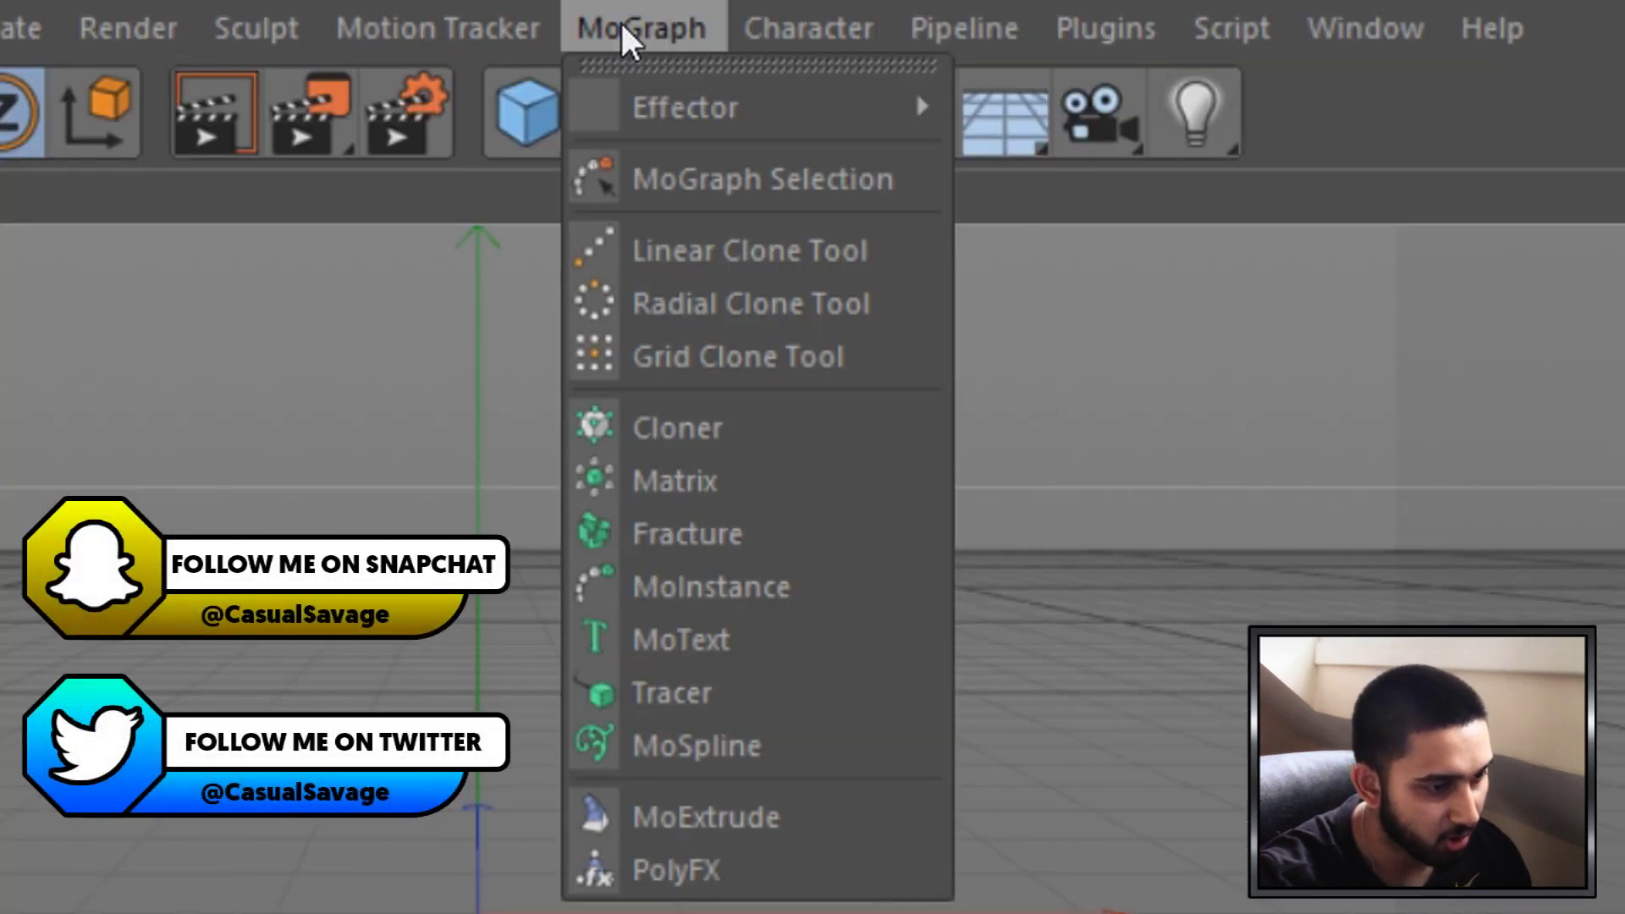
left_click(715, 640)
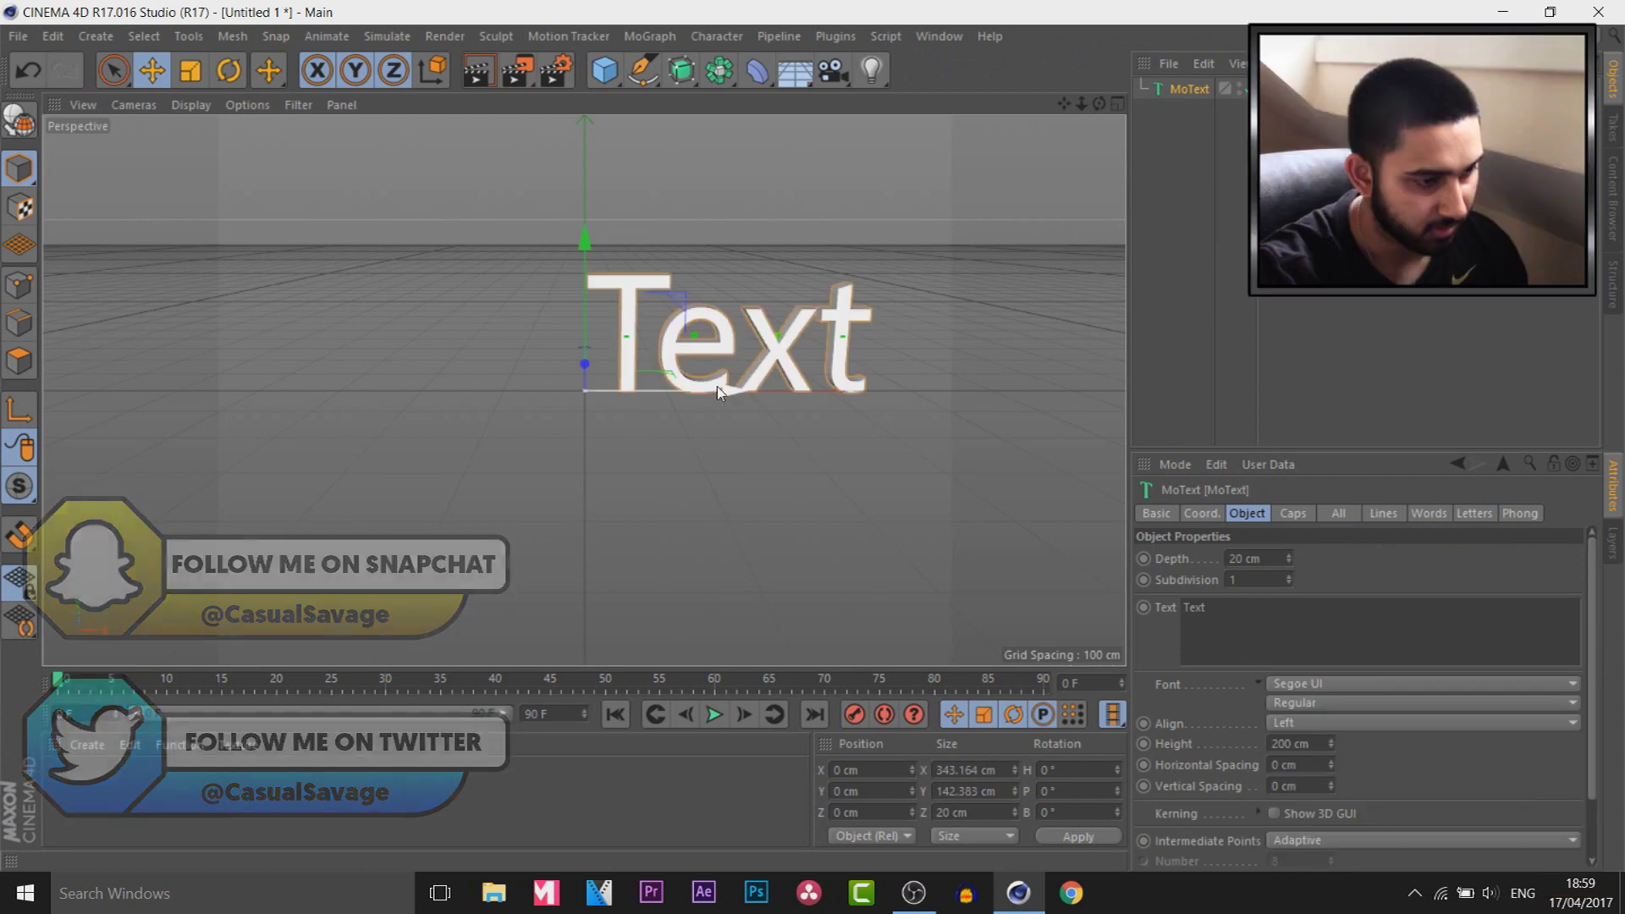
left_click(1320, 615)
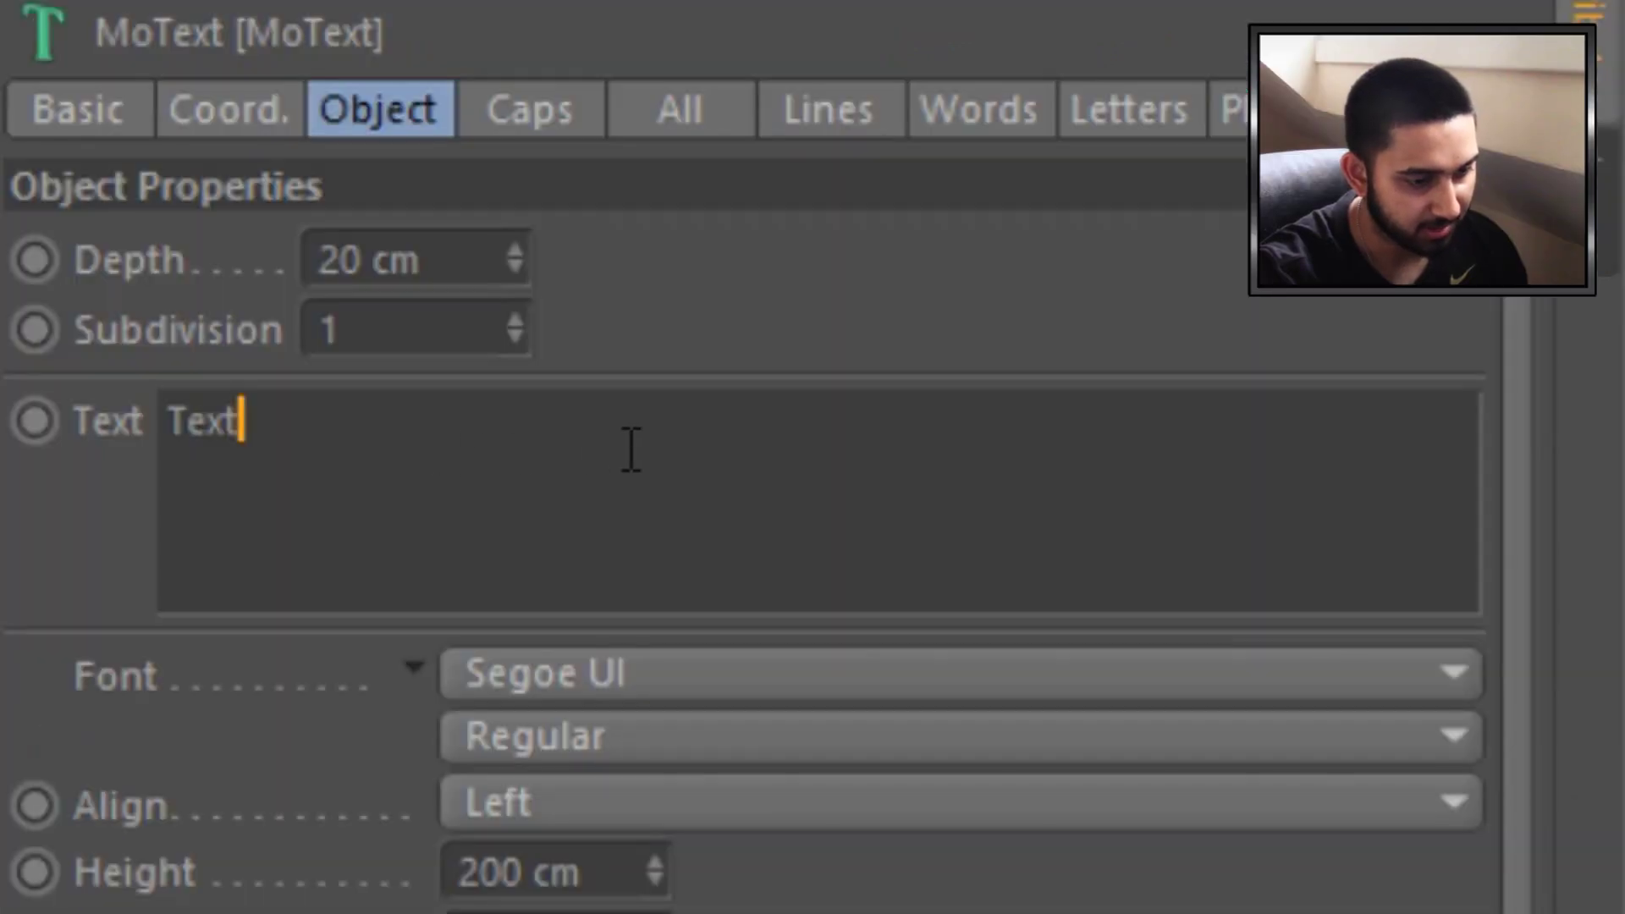
key("ctrl+a")
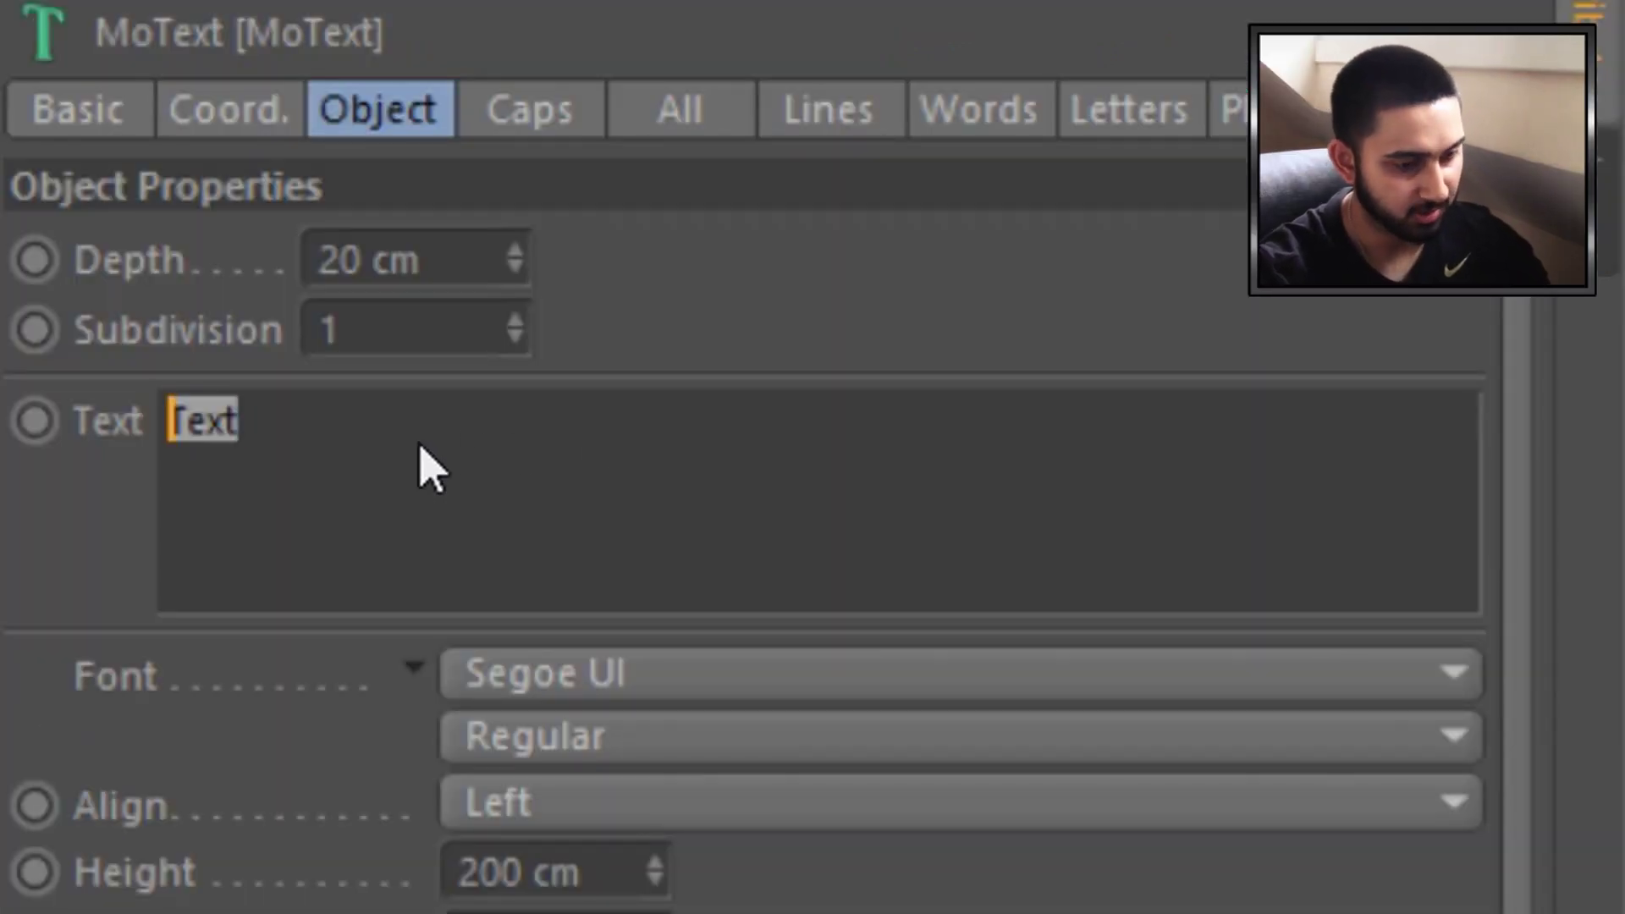
type("SAVAGE")
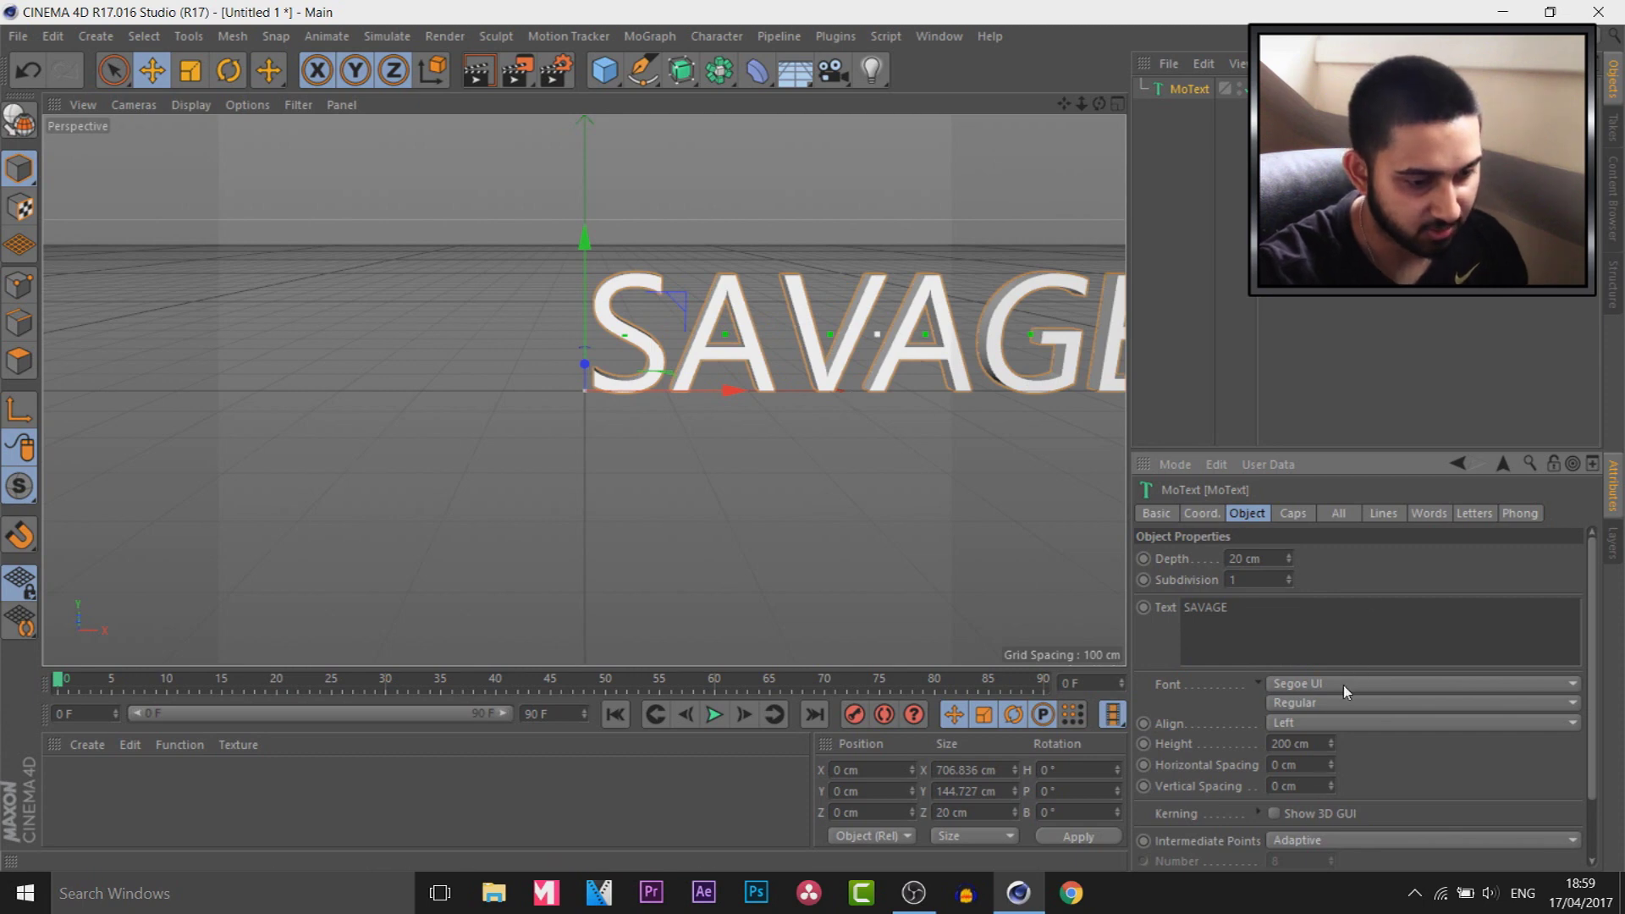
- Set the text's font to Evogria and move the text along X to about -330 cm
left_click(1343, 684)
scroll(1392, 721, "up", 15)
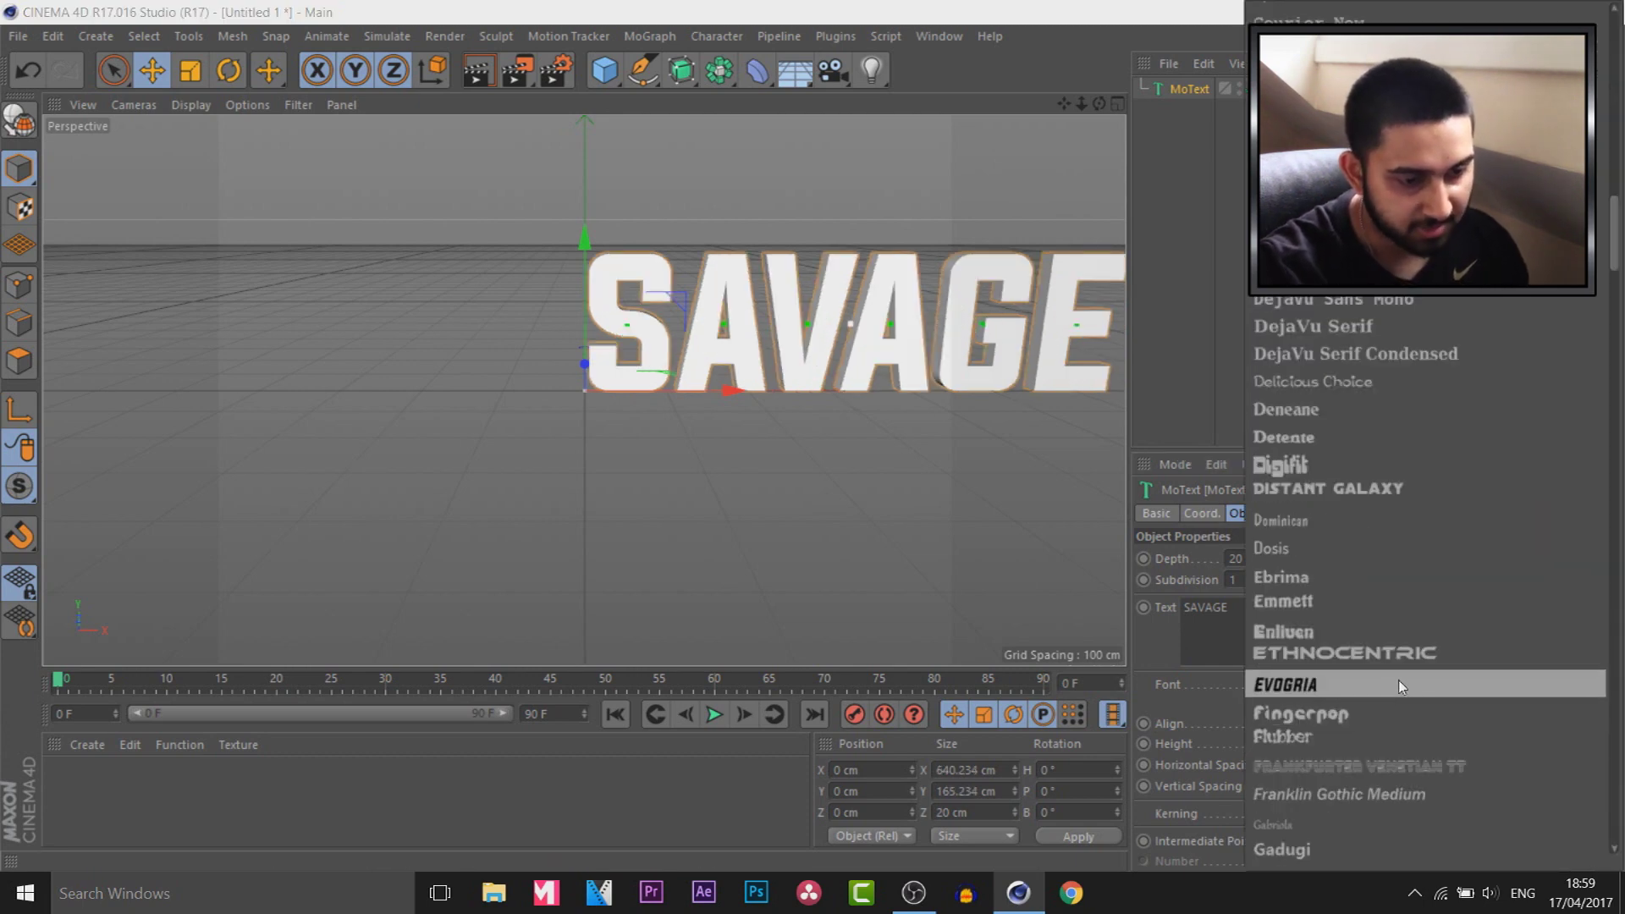
left_click(1398, 686)
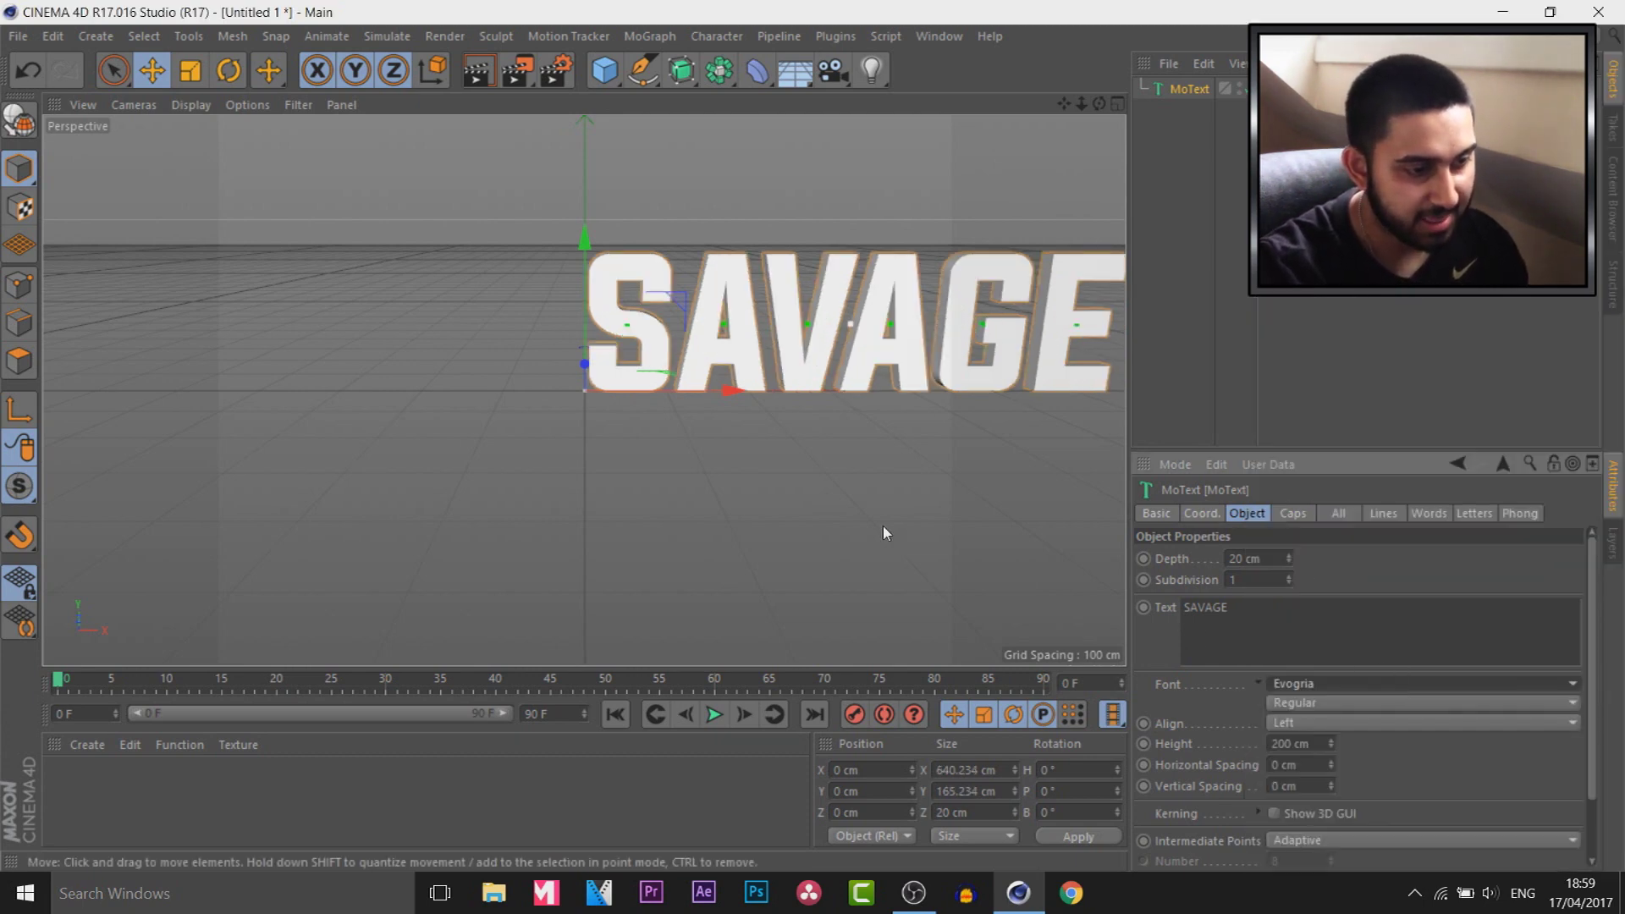
left_click_drag(711, 391, 426, 388)
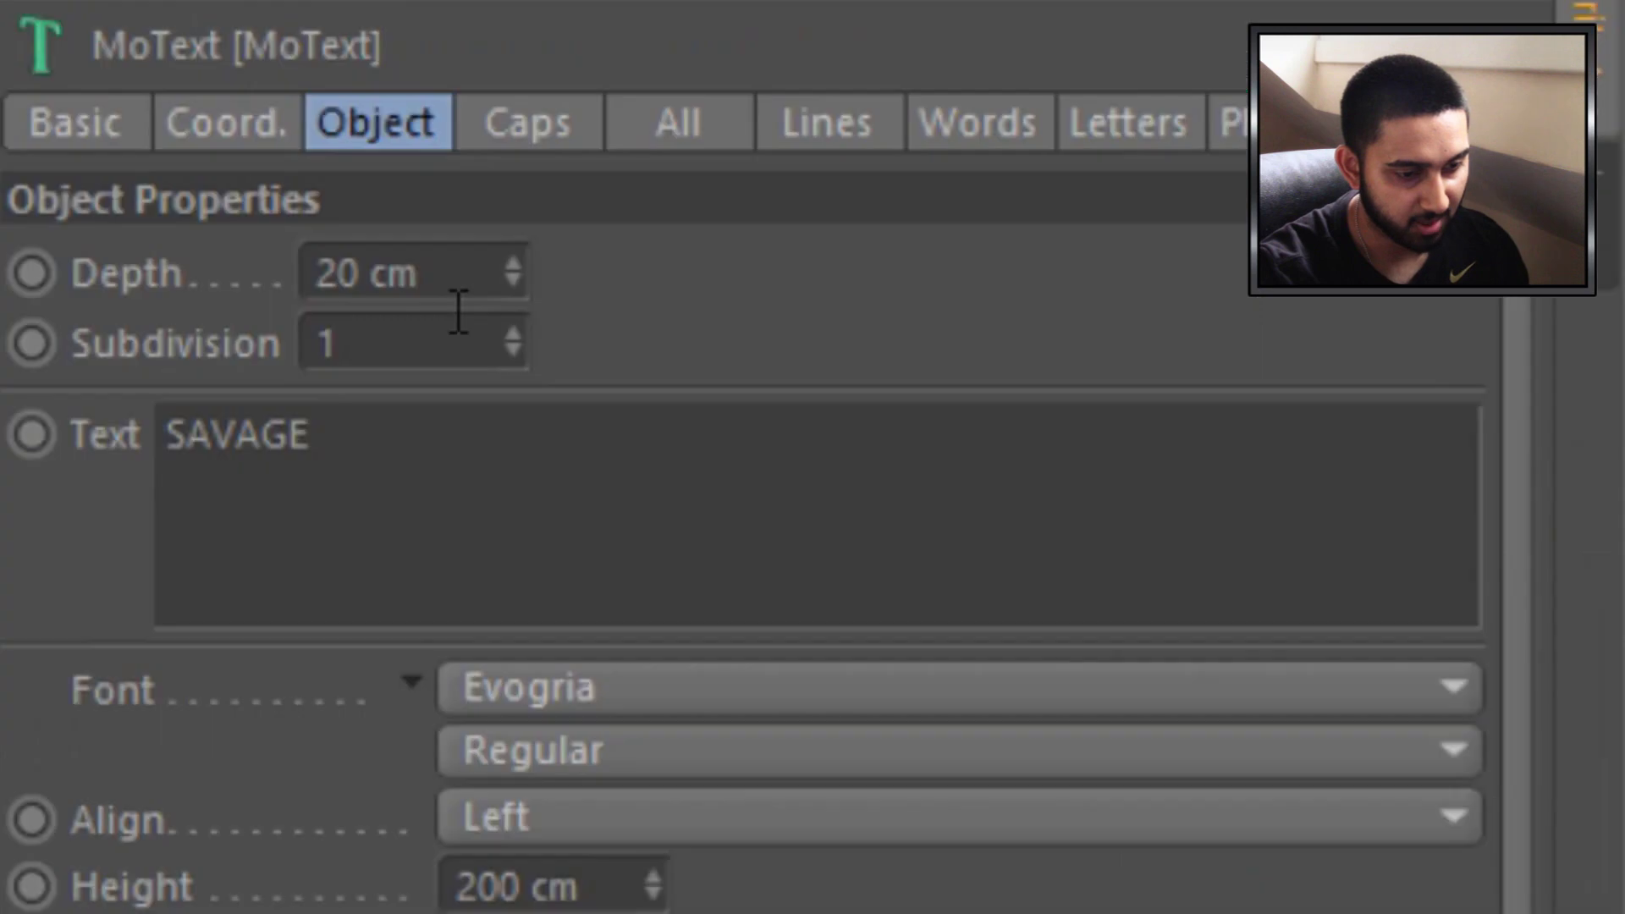
- Set the SAVAGE text's extrusion depth to 55 cm and deselect it
left_click(1246, 559)
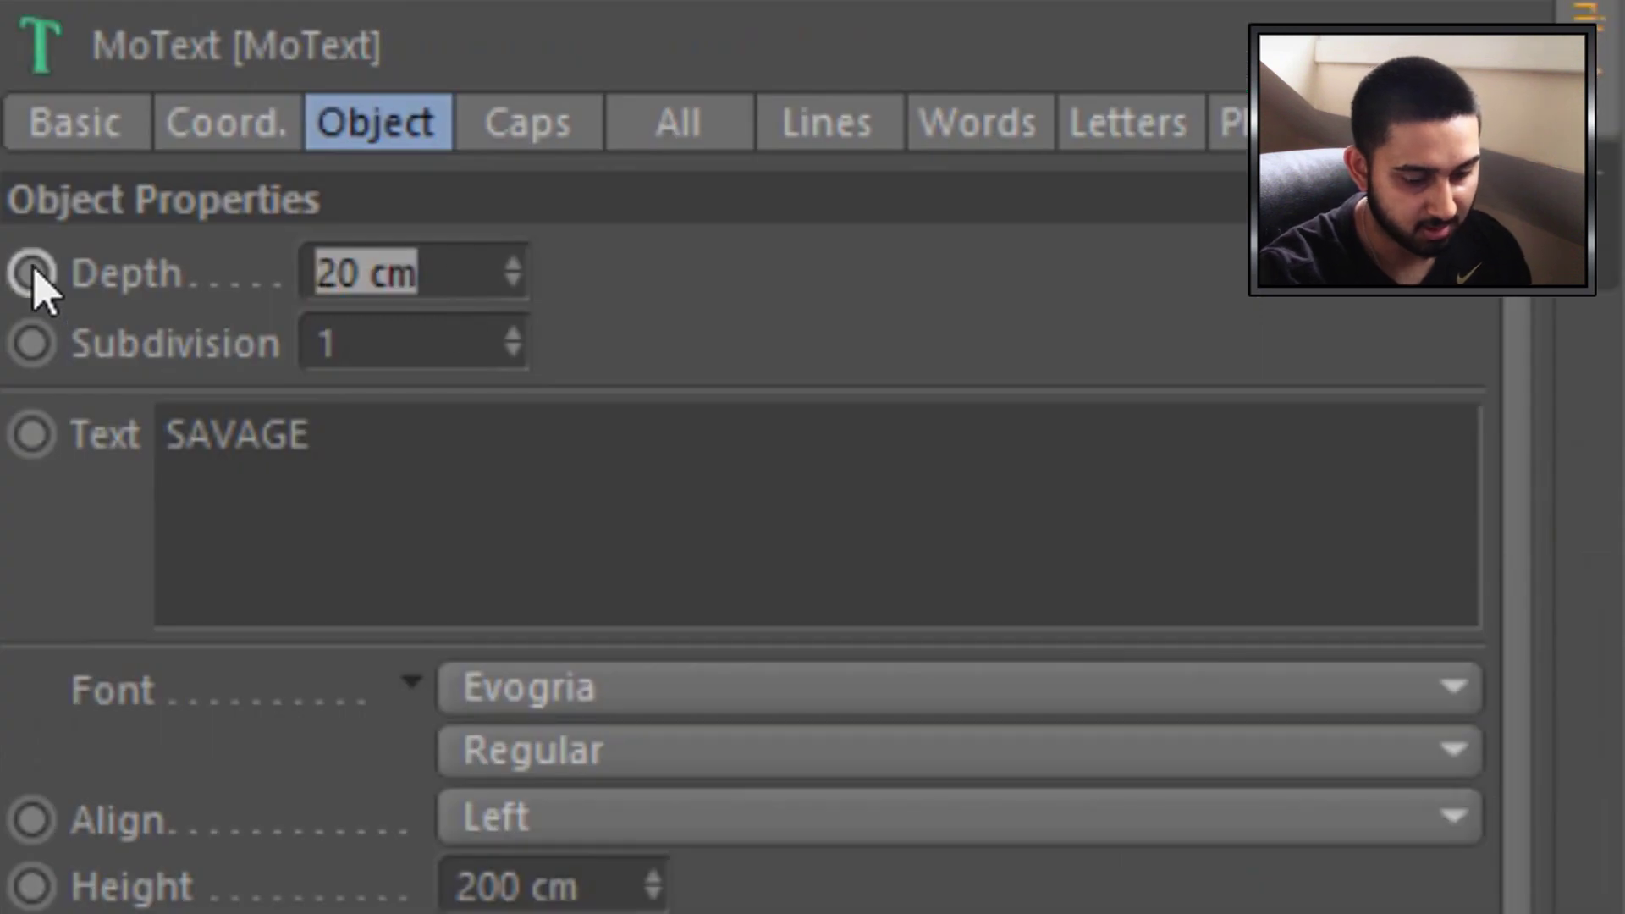
type("55")
key("Return")
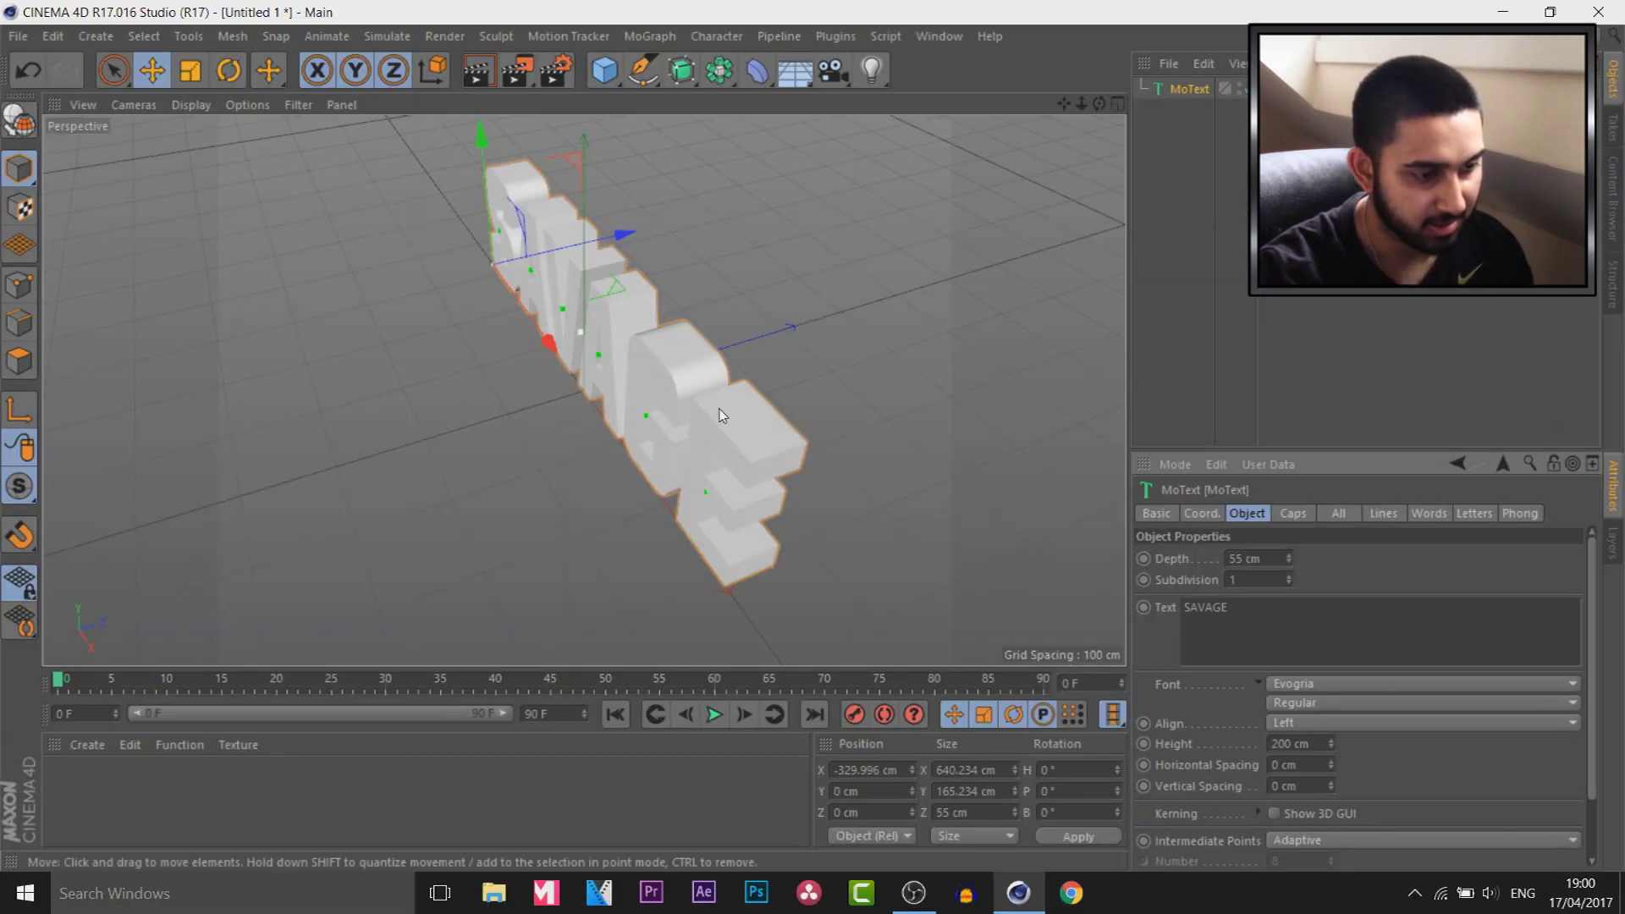
left_click(777, 395)
left_click_drag(1099, 103, 939, 132)
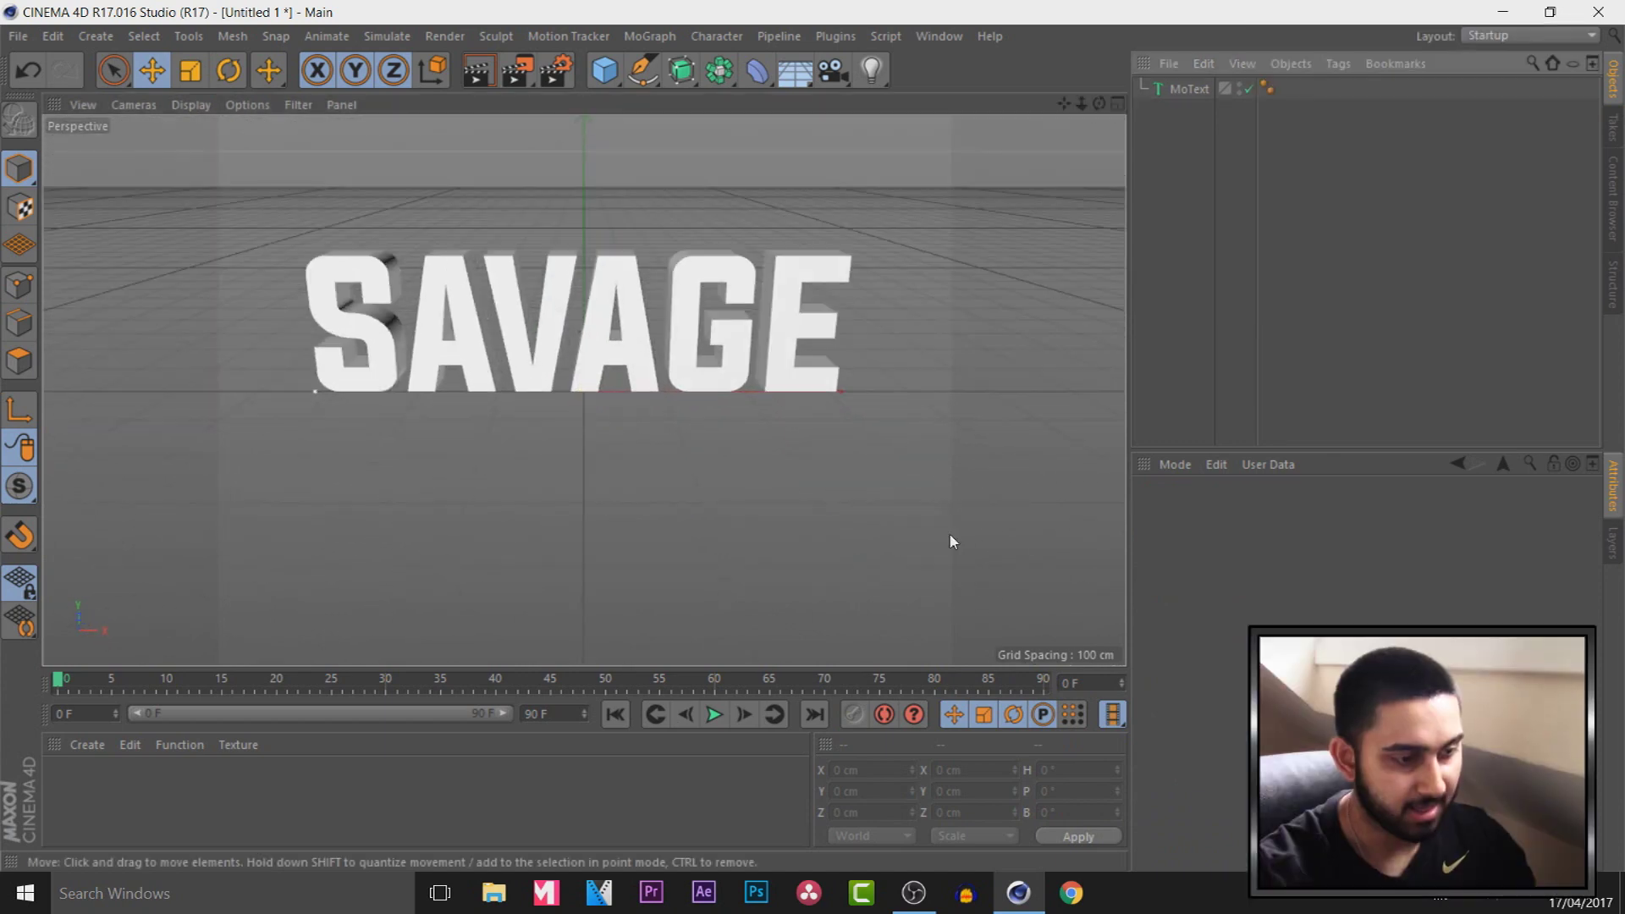
- Make the MoText object editable and expand its hierarchy down to the individual letters
left_click(1180, 90)
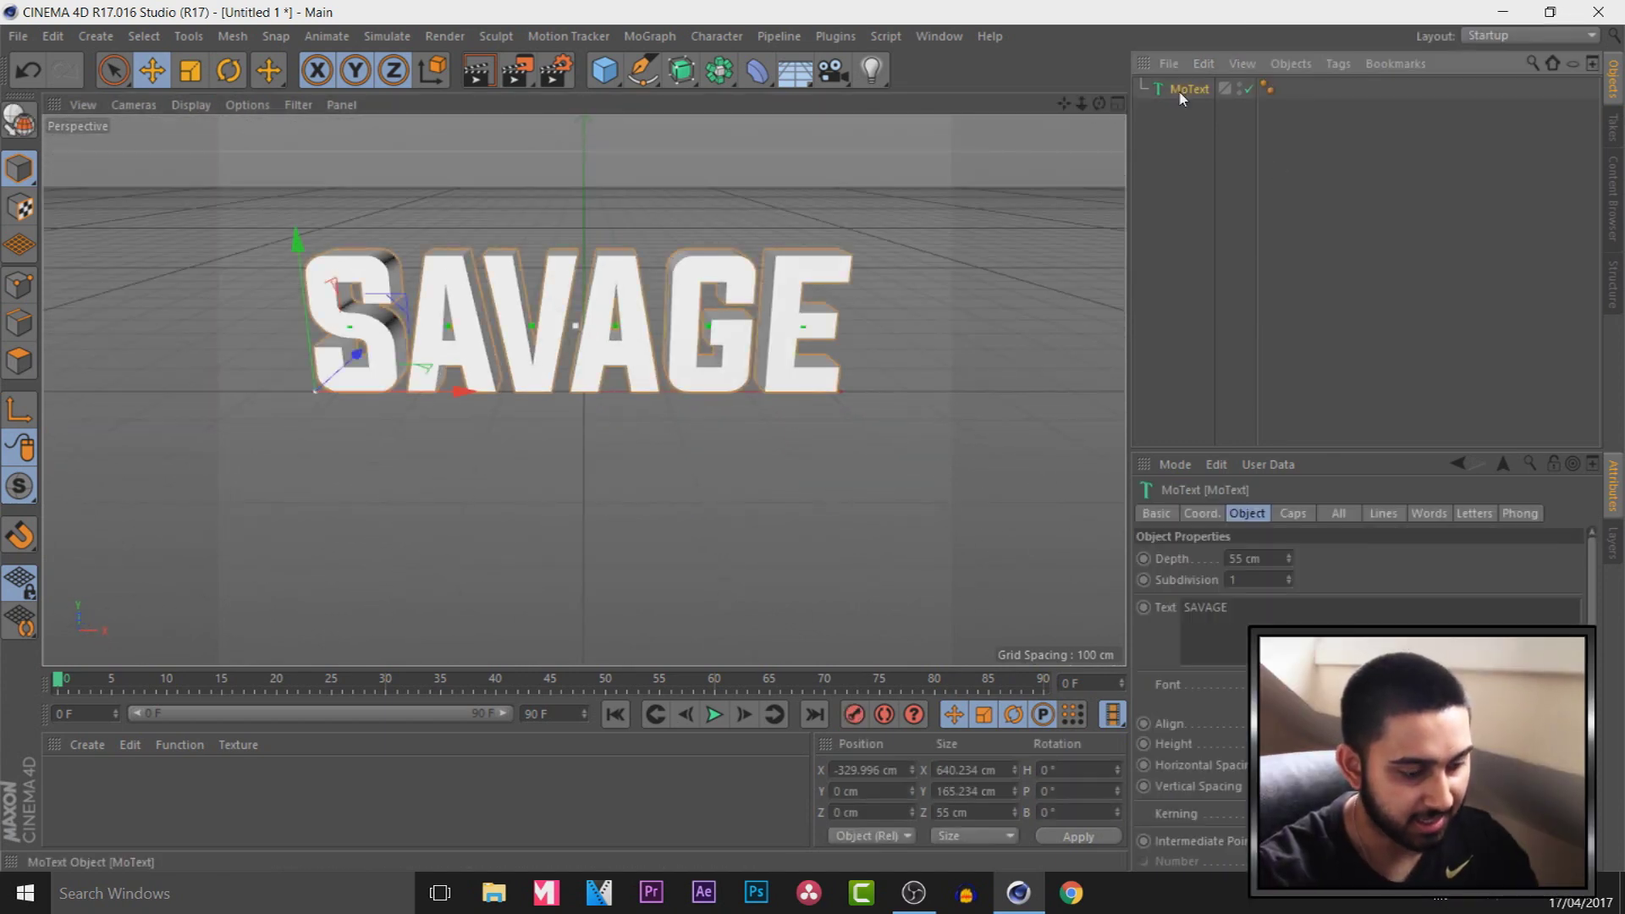
key("c")
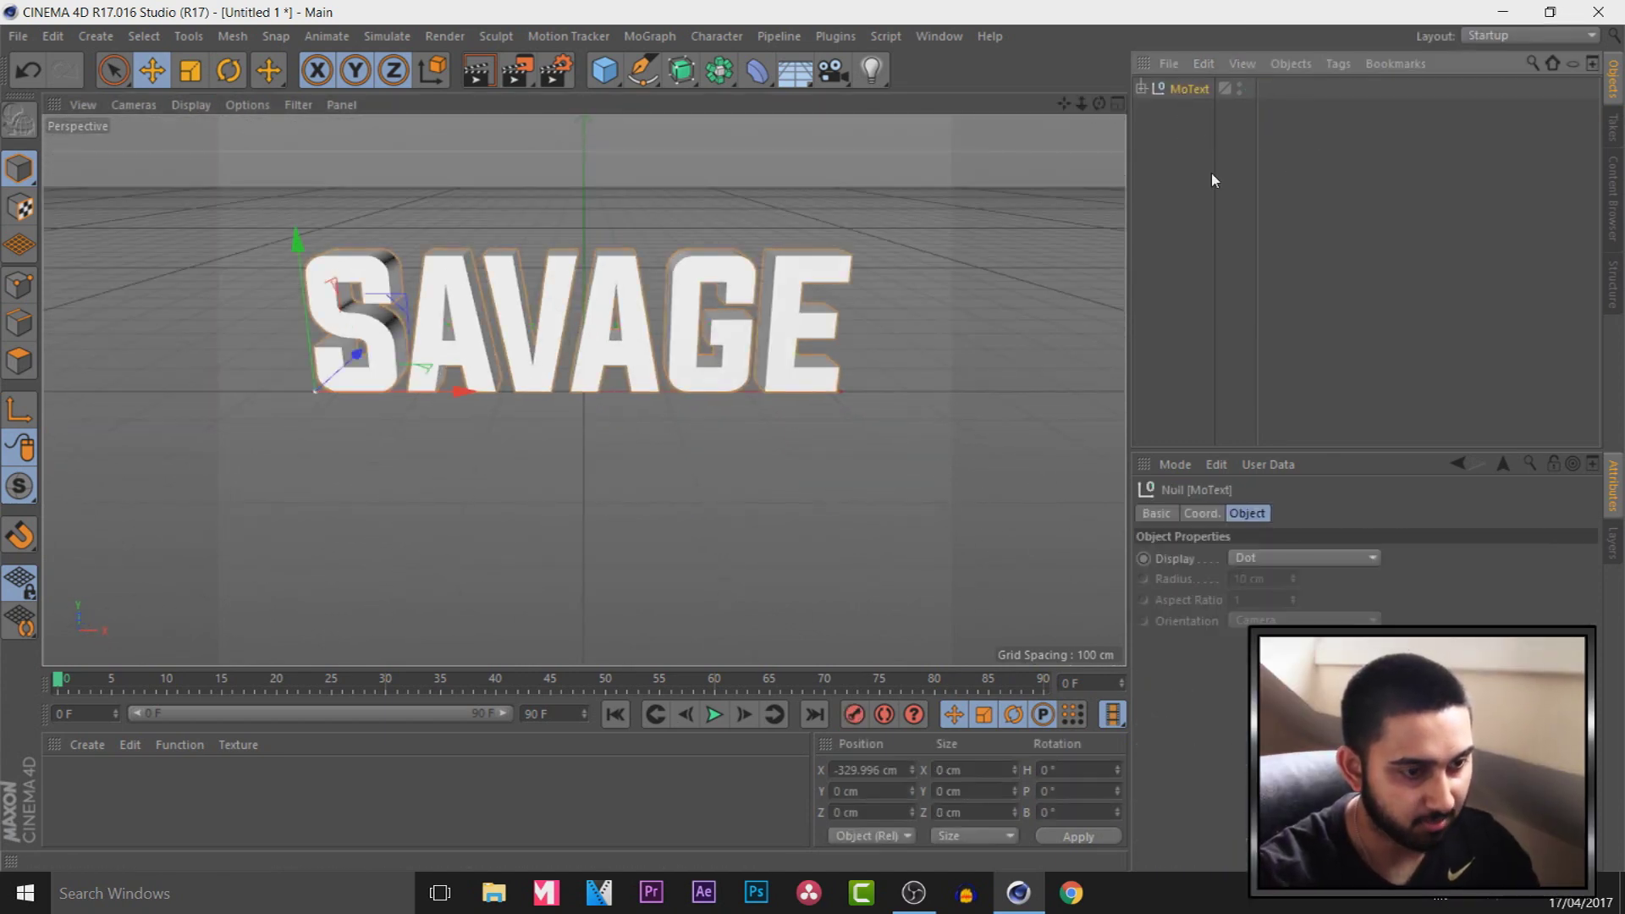
left_click(1141, 89)
left_click(1153, 110)
left_click(1164, 131)
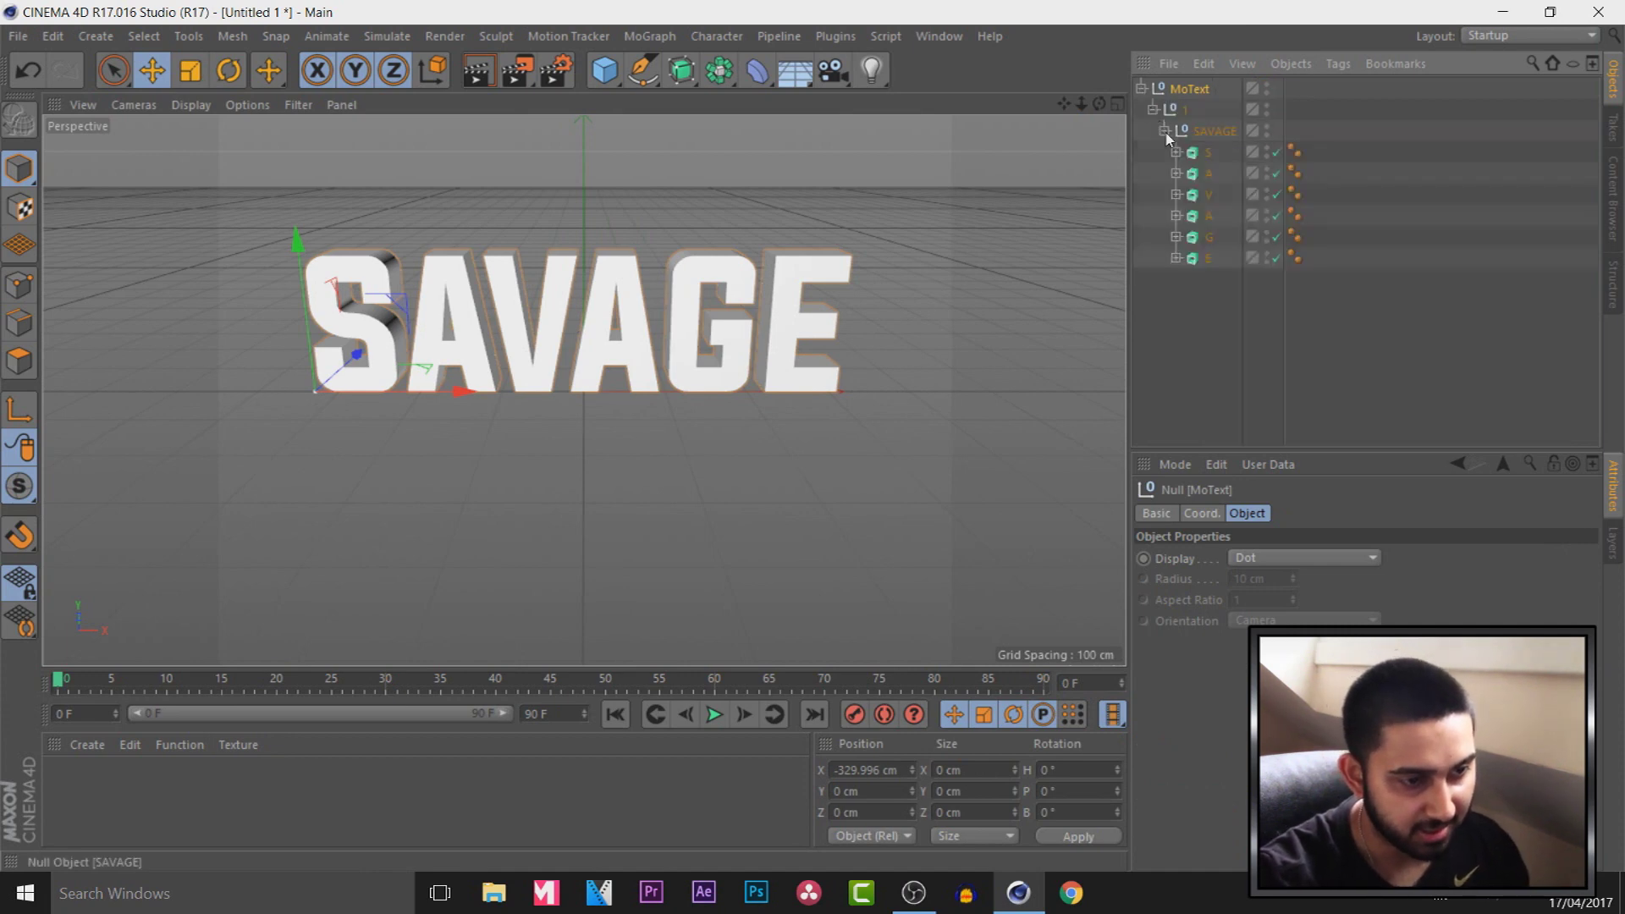
- Rotate the letter S to a heading of about 29° and the first A to about -18°
left_click(1202, 156)
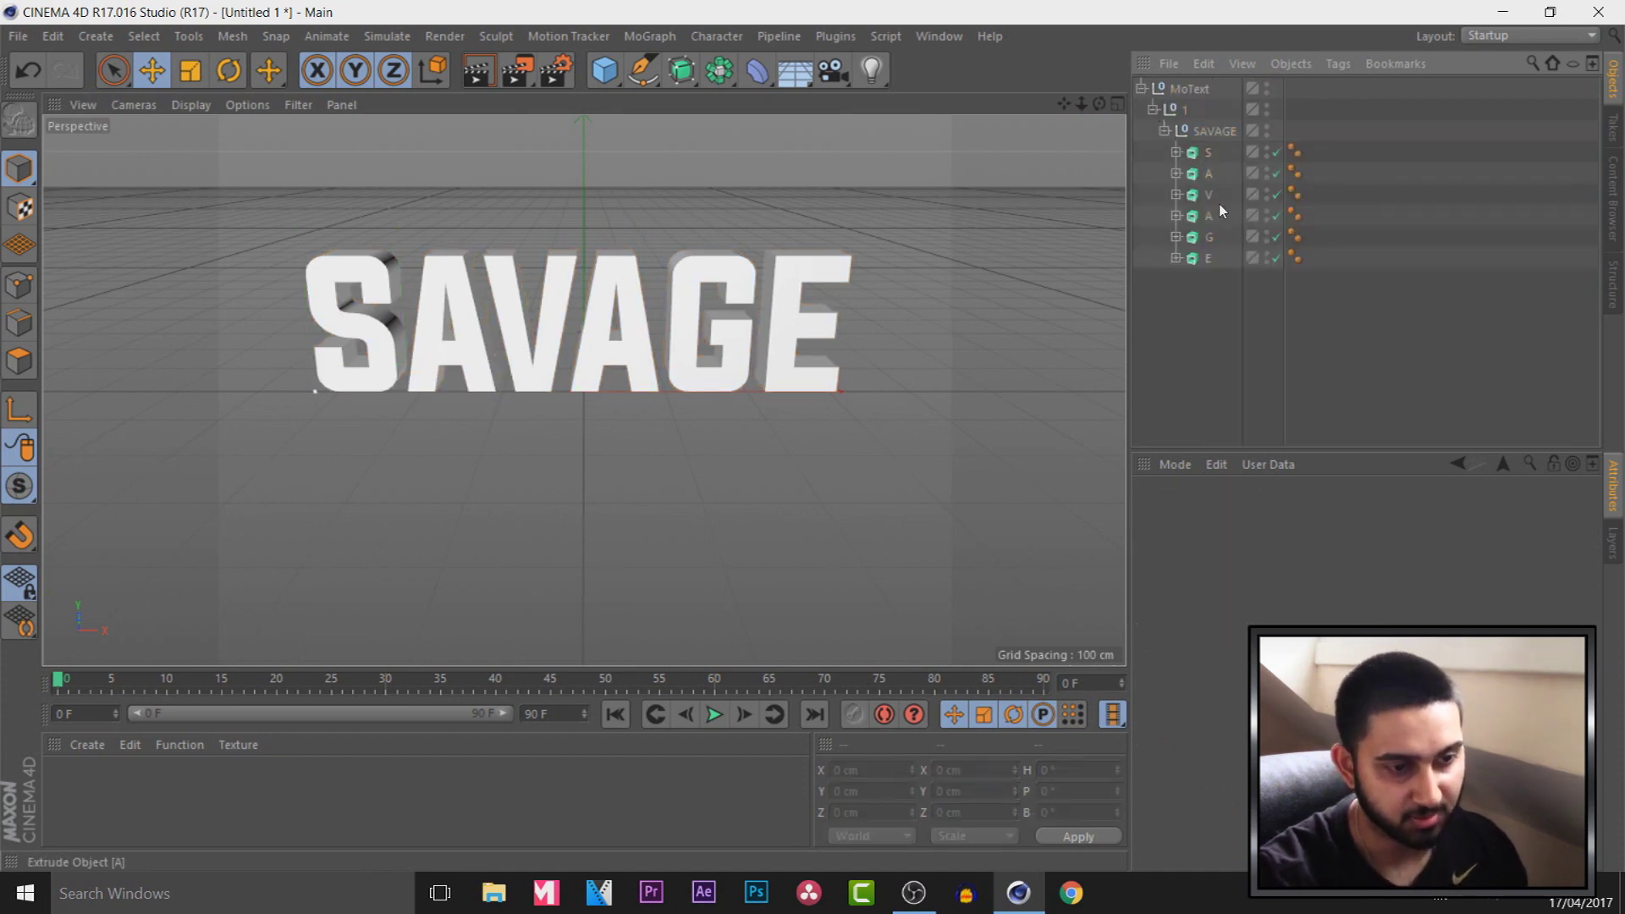
left_click(1216, 195)
scroll(338, 335, "up", 4)
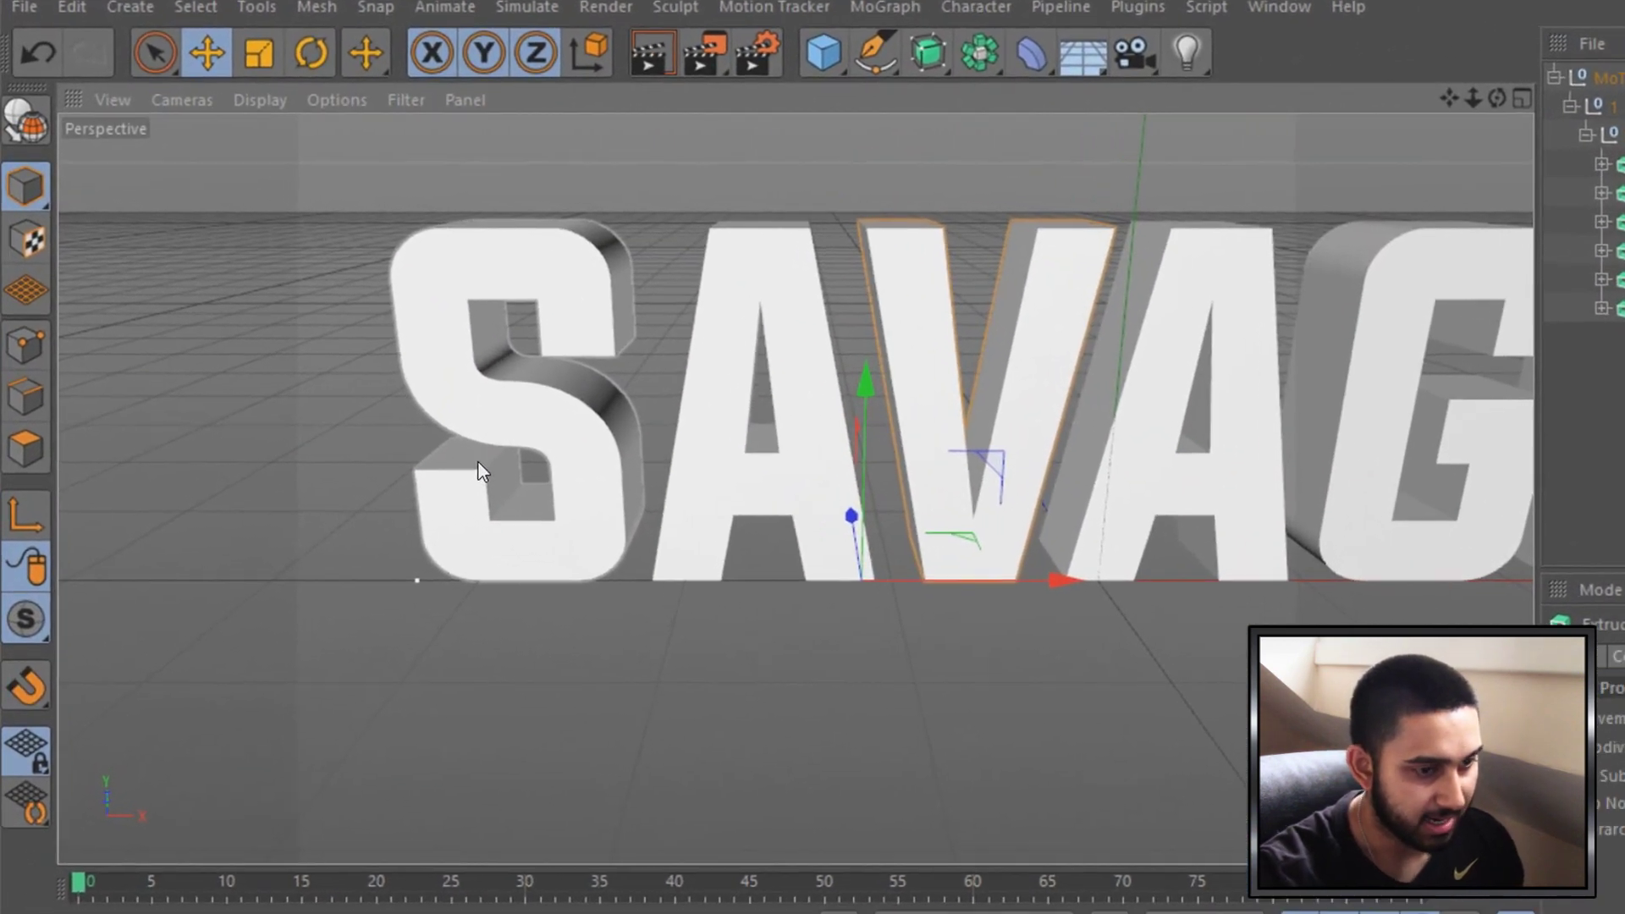
left_click(594, 302)
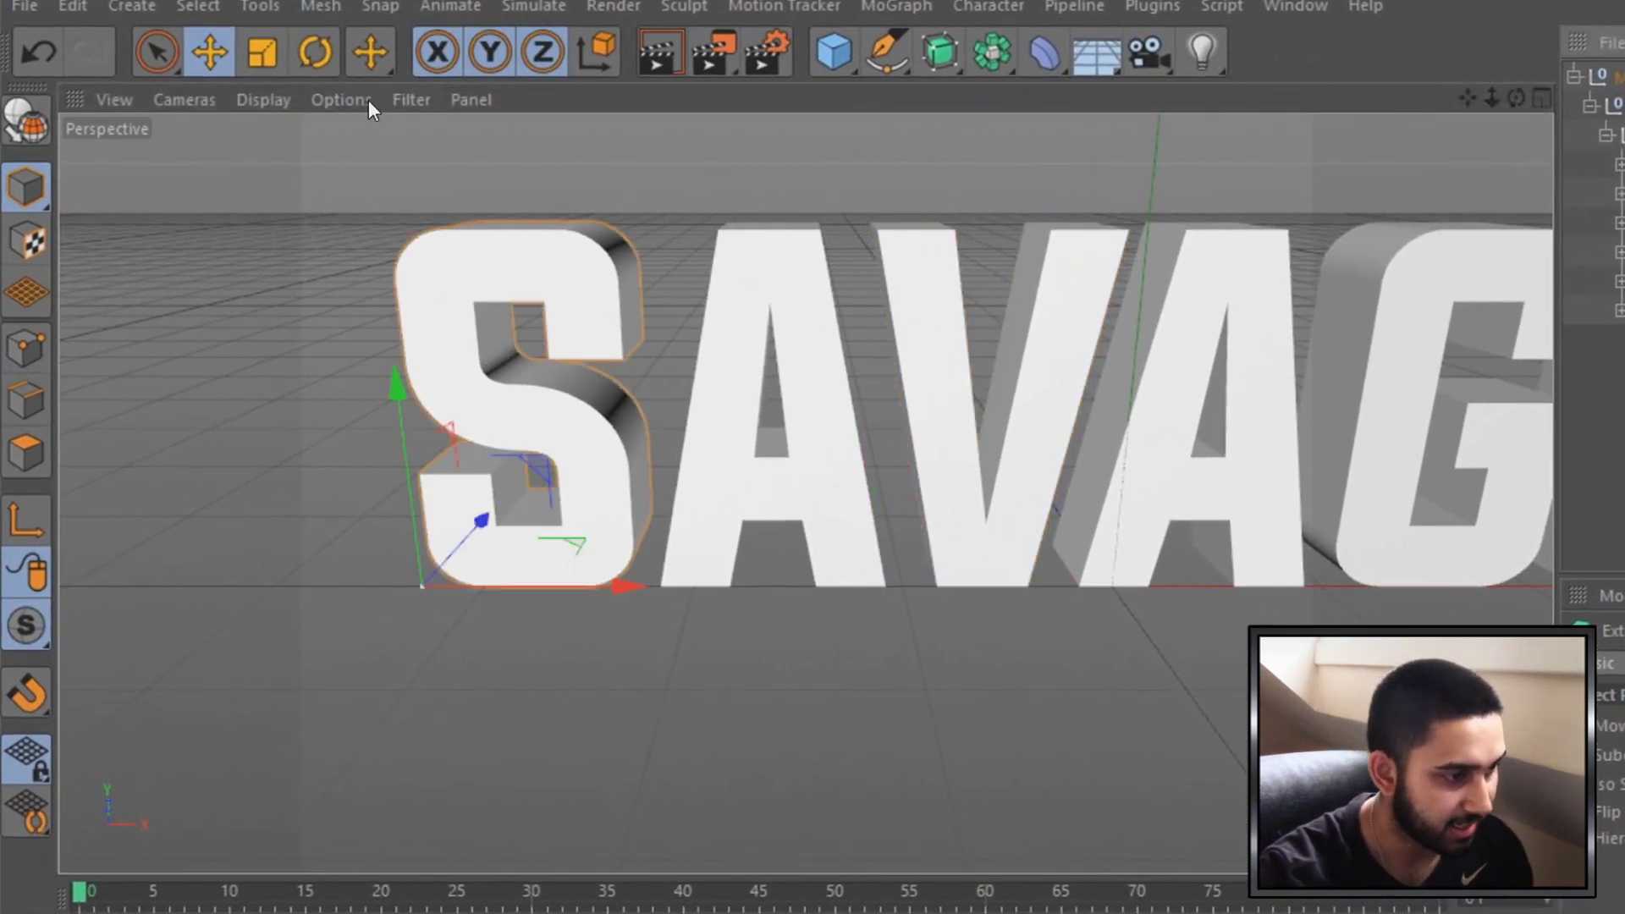
left_click(325, 54)
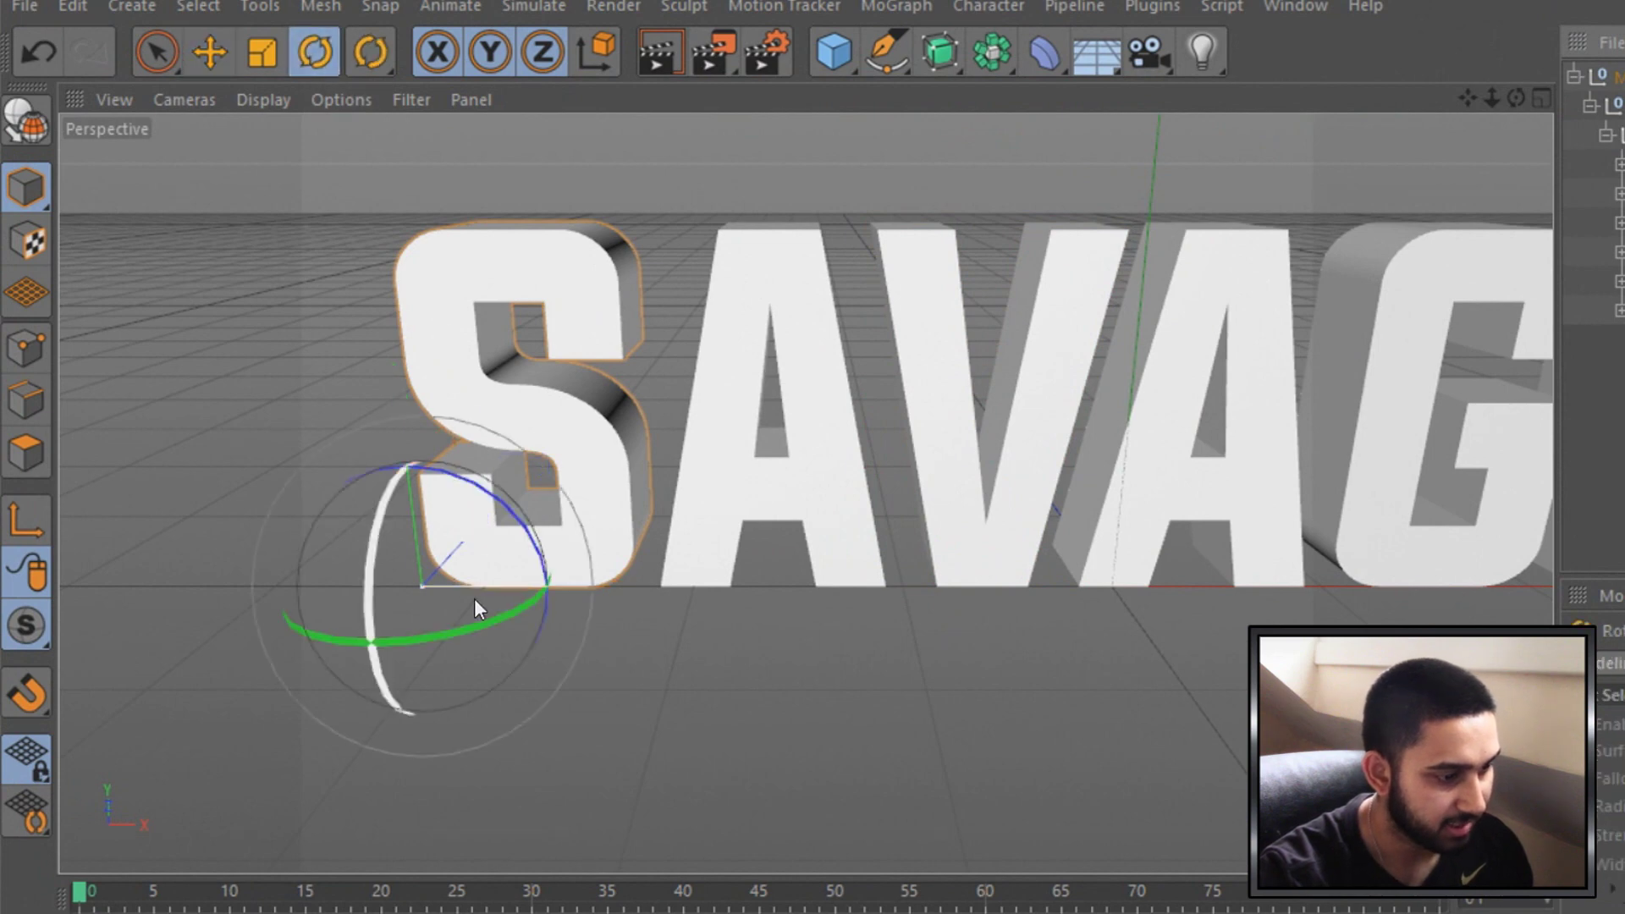
left_click_drag(461, 622, 505, 606)
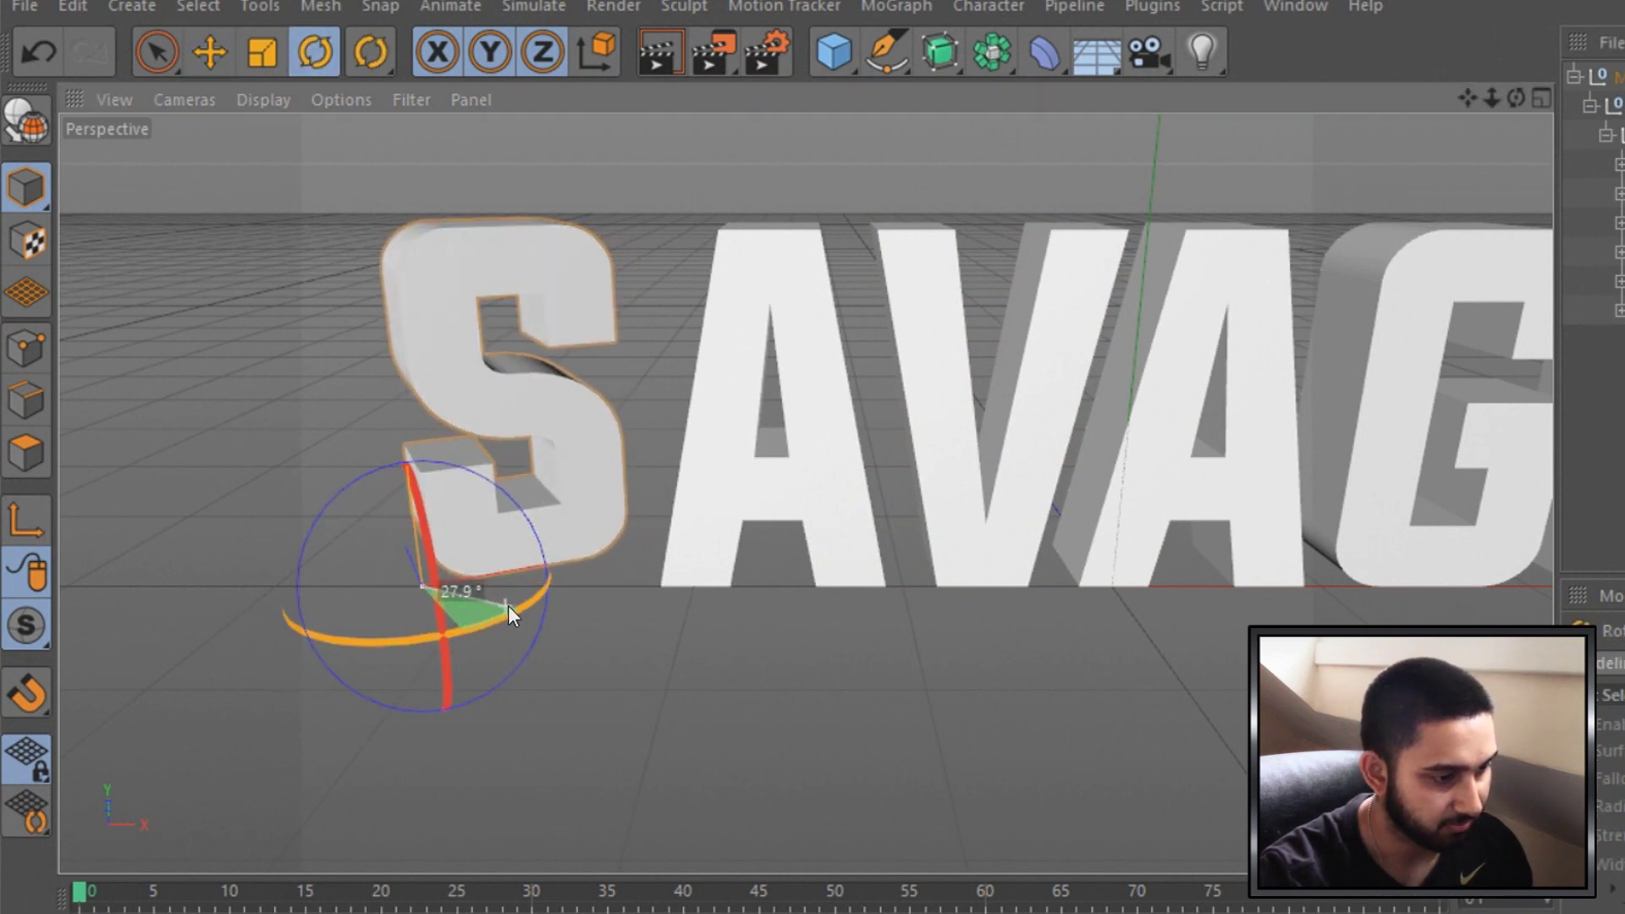
left_click(800, 482)
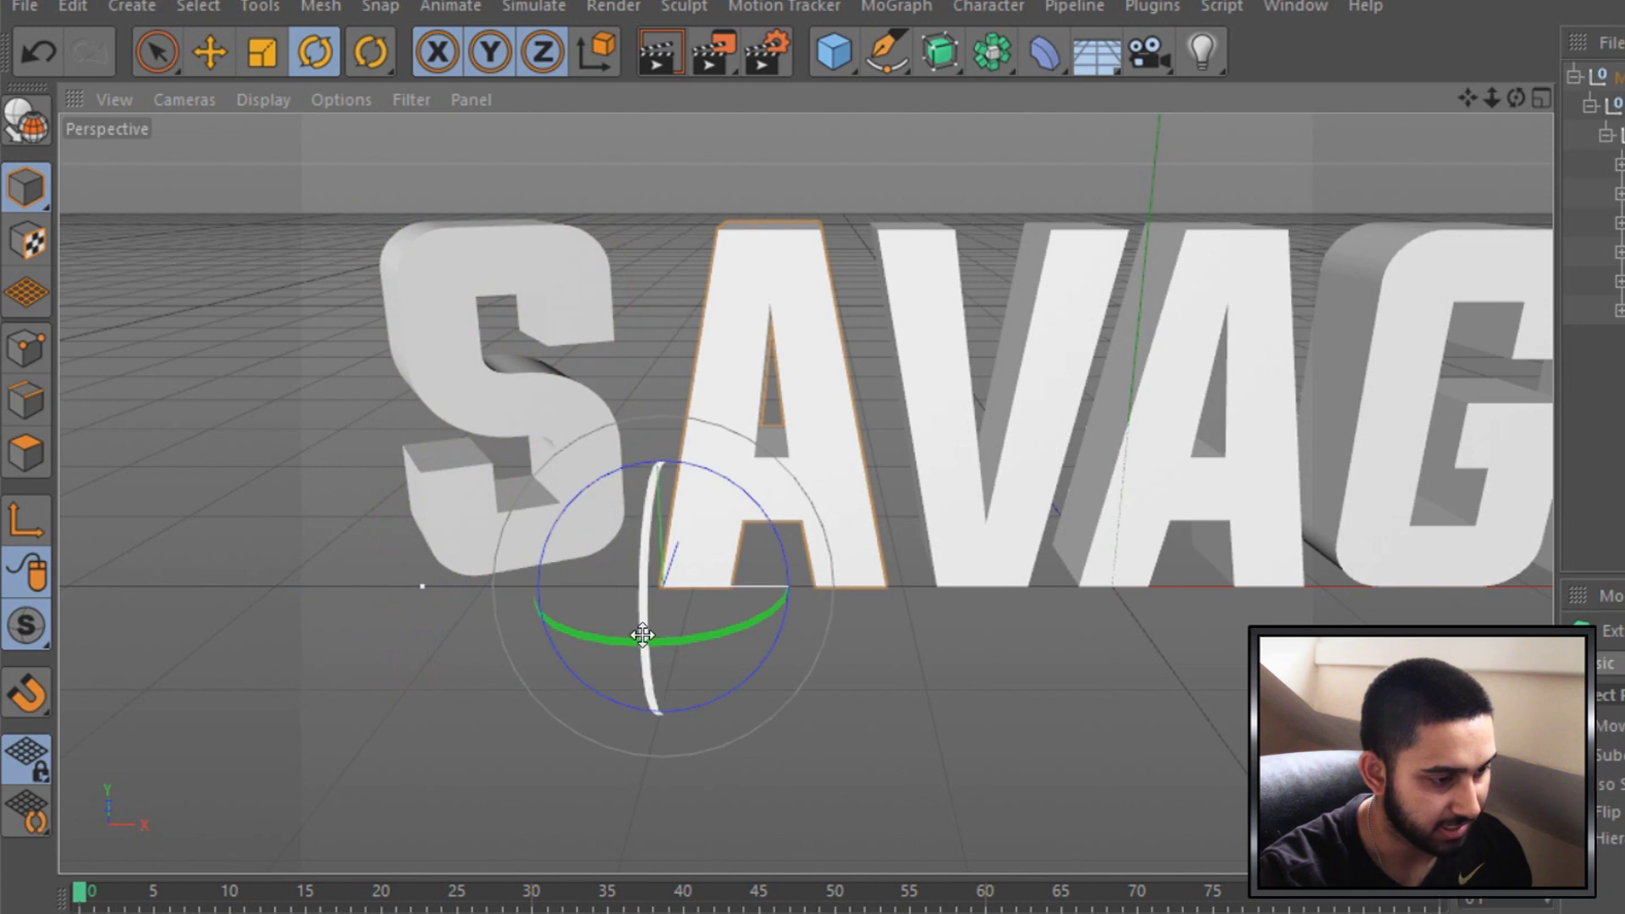
left_click_drag(641, 642, 711, 641)
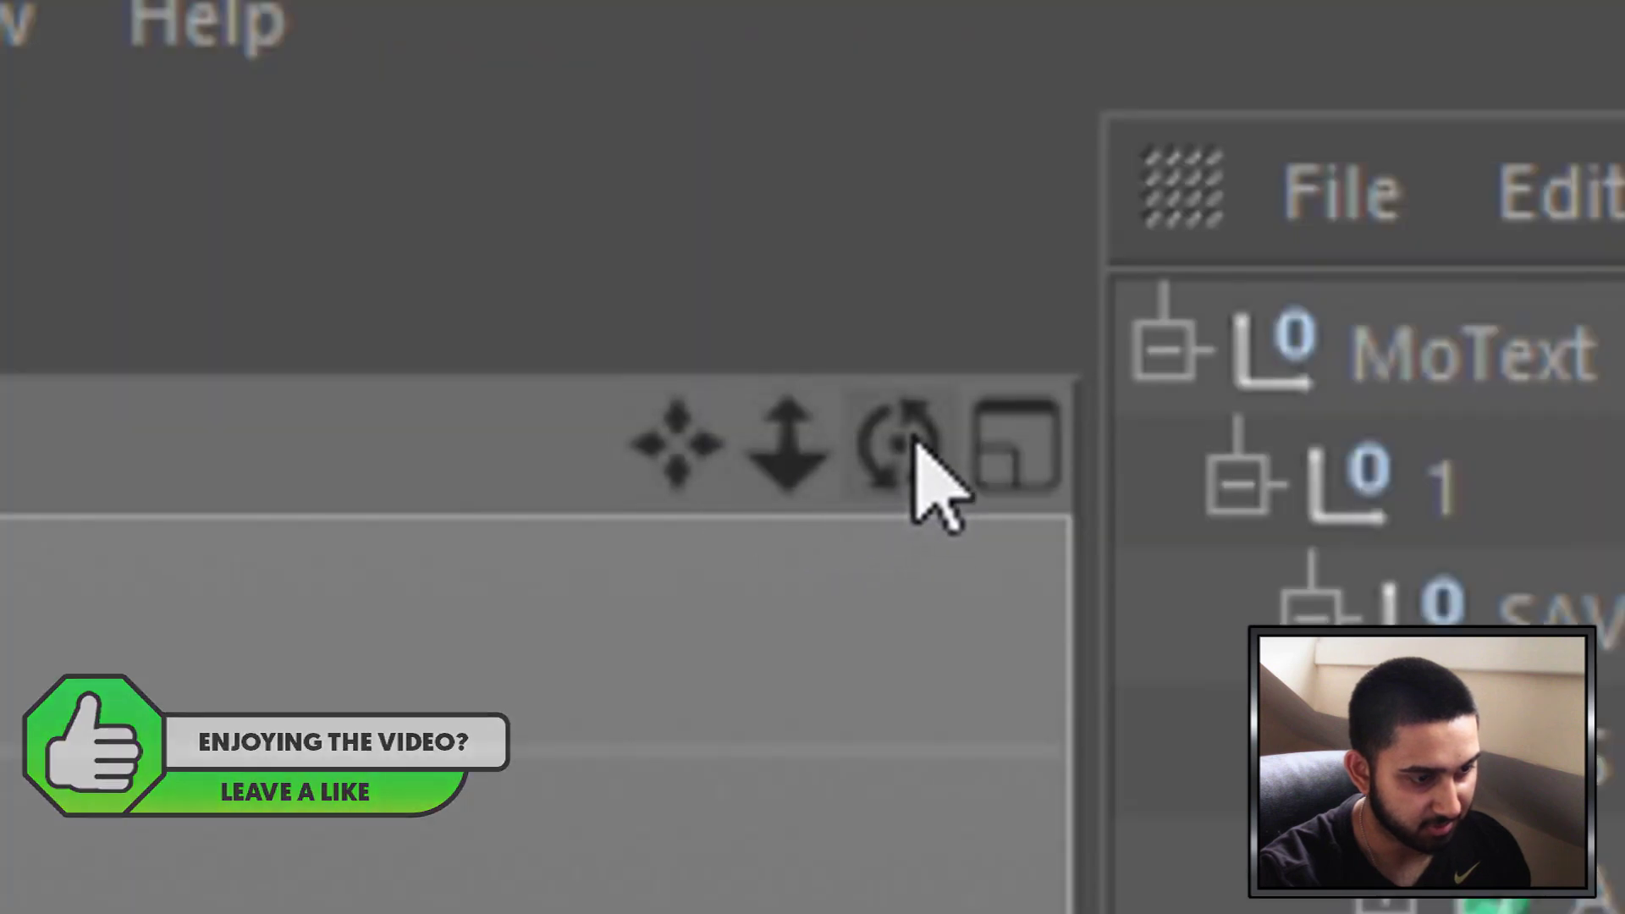
- Move the first A to about X 81 cm and Z 30 cm, and shift the second A toward the V
mouse_move(914, 465)
left_mouse_down()
mouse_move(999, 478)
mouse_move(887, 455)
left_mouse_up()
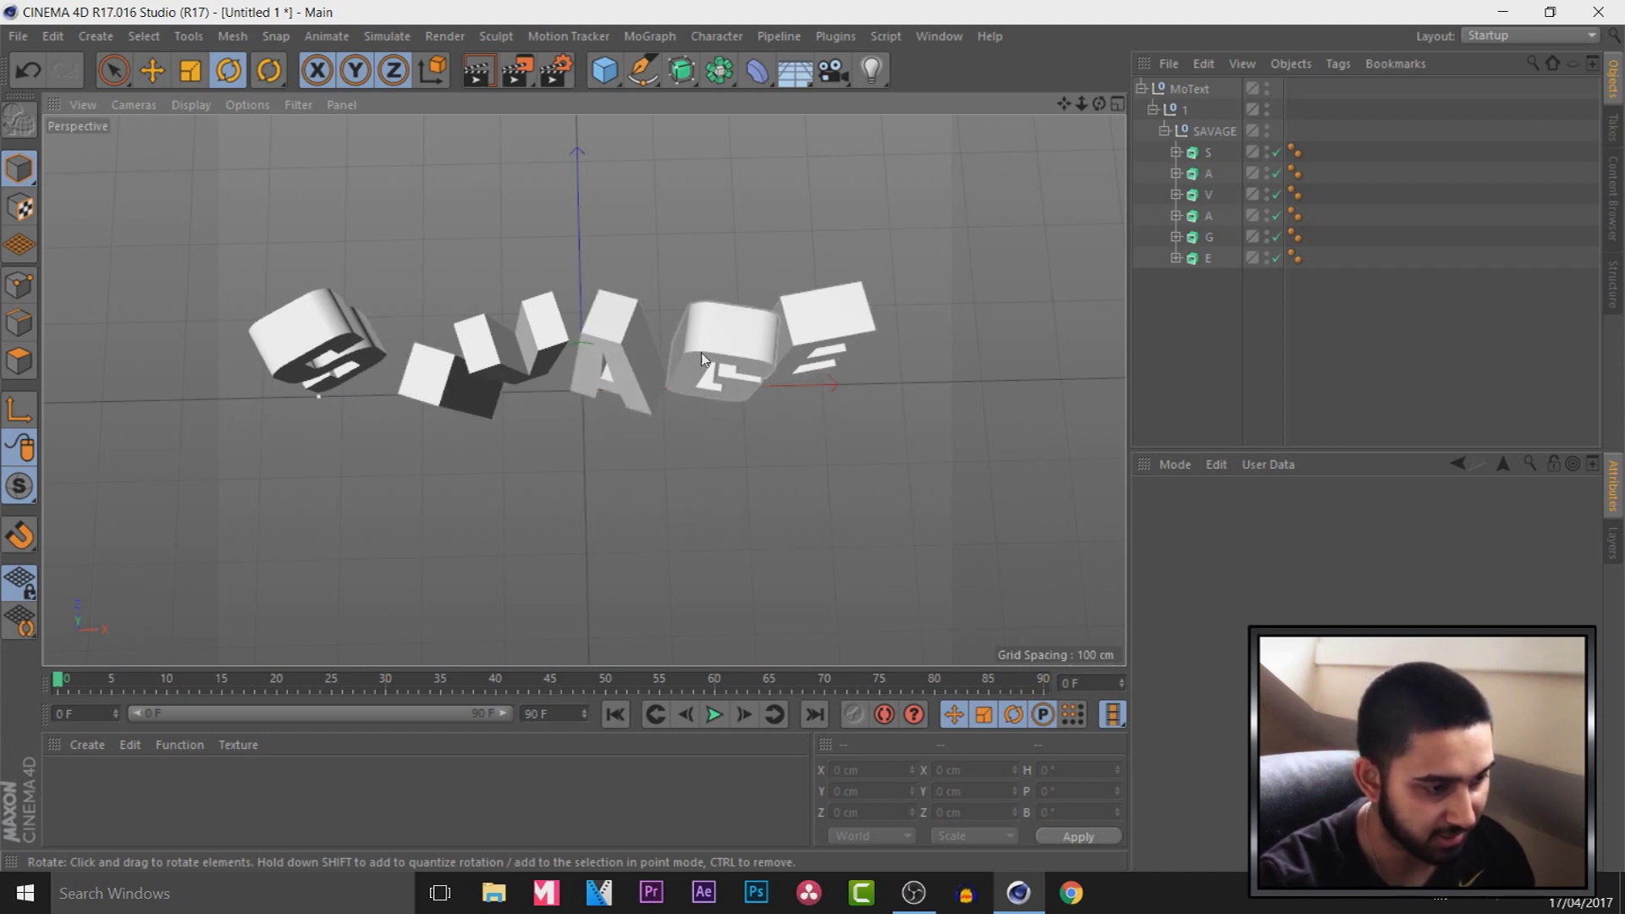
left_click(443, 388)
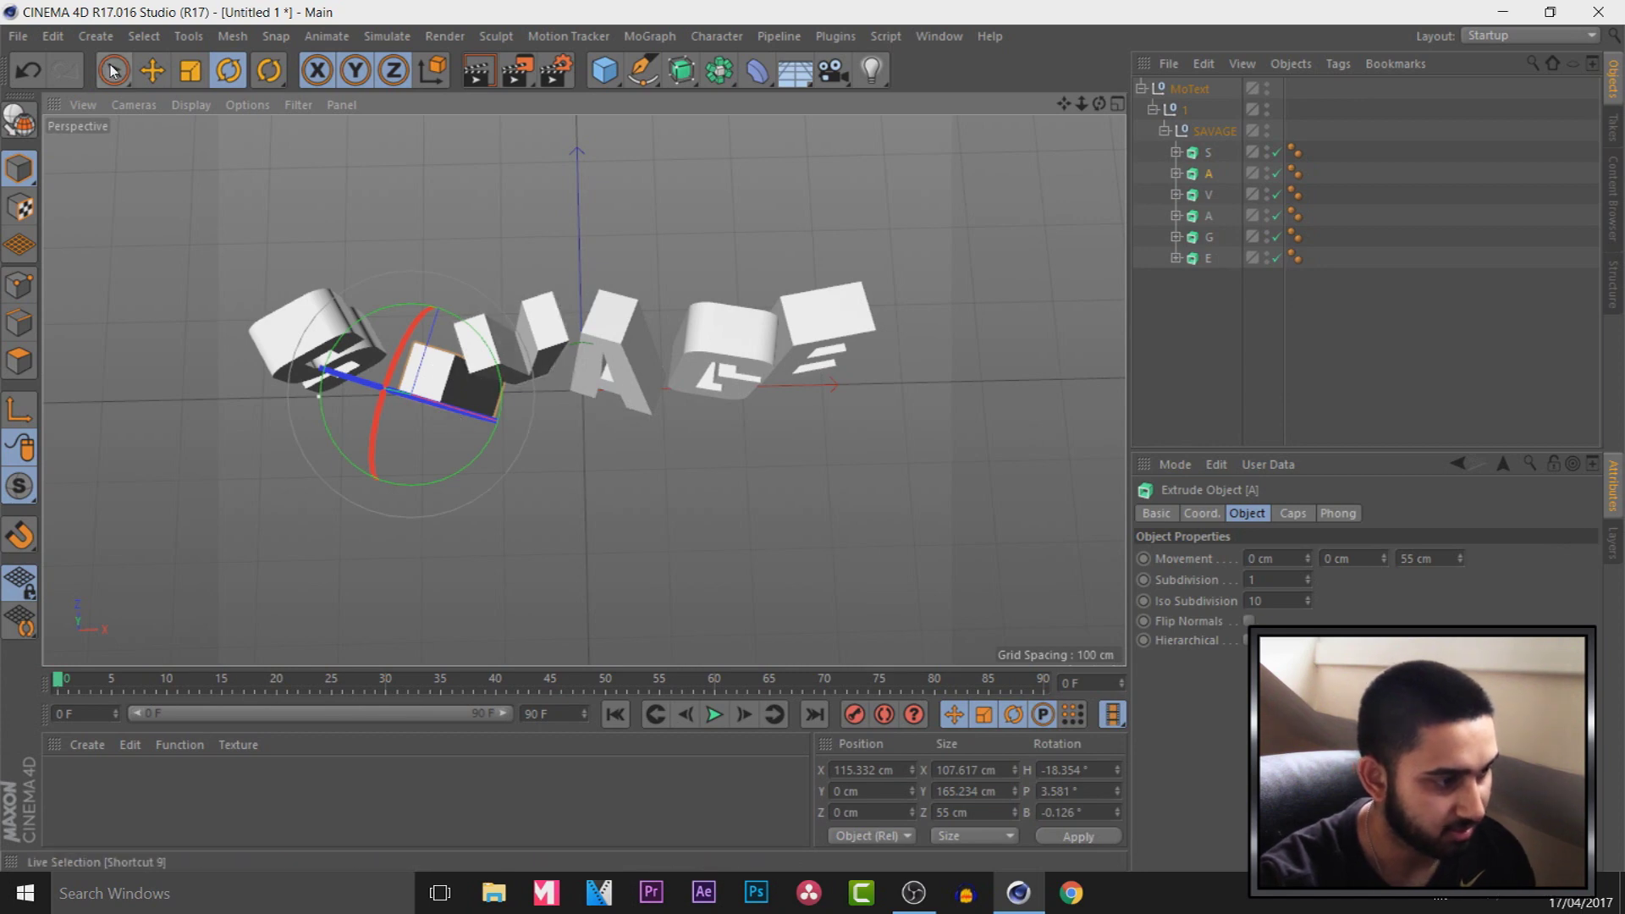
left_click(153, 71)
left_click_drag(430, 346, 439, 383)
left_click_drag(525, 325, 498, 318)
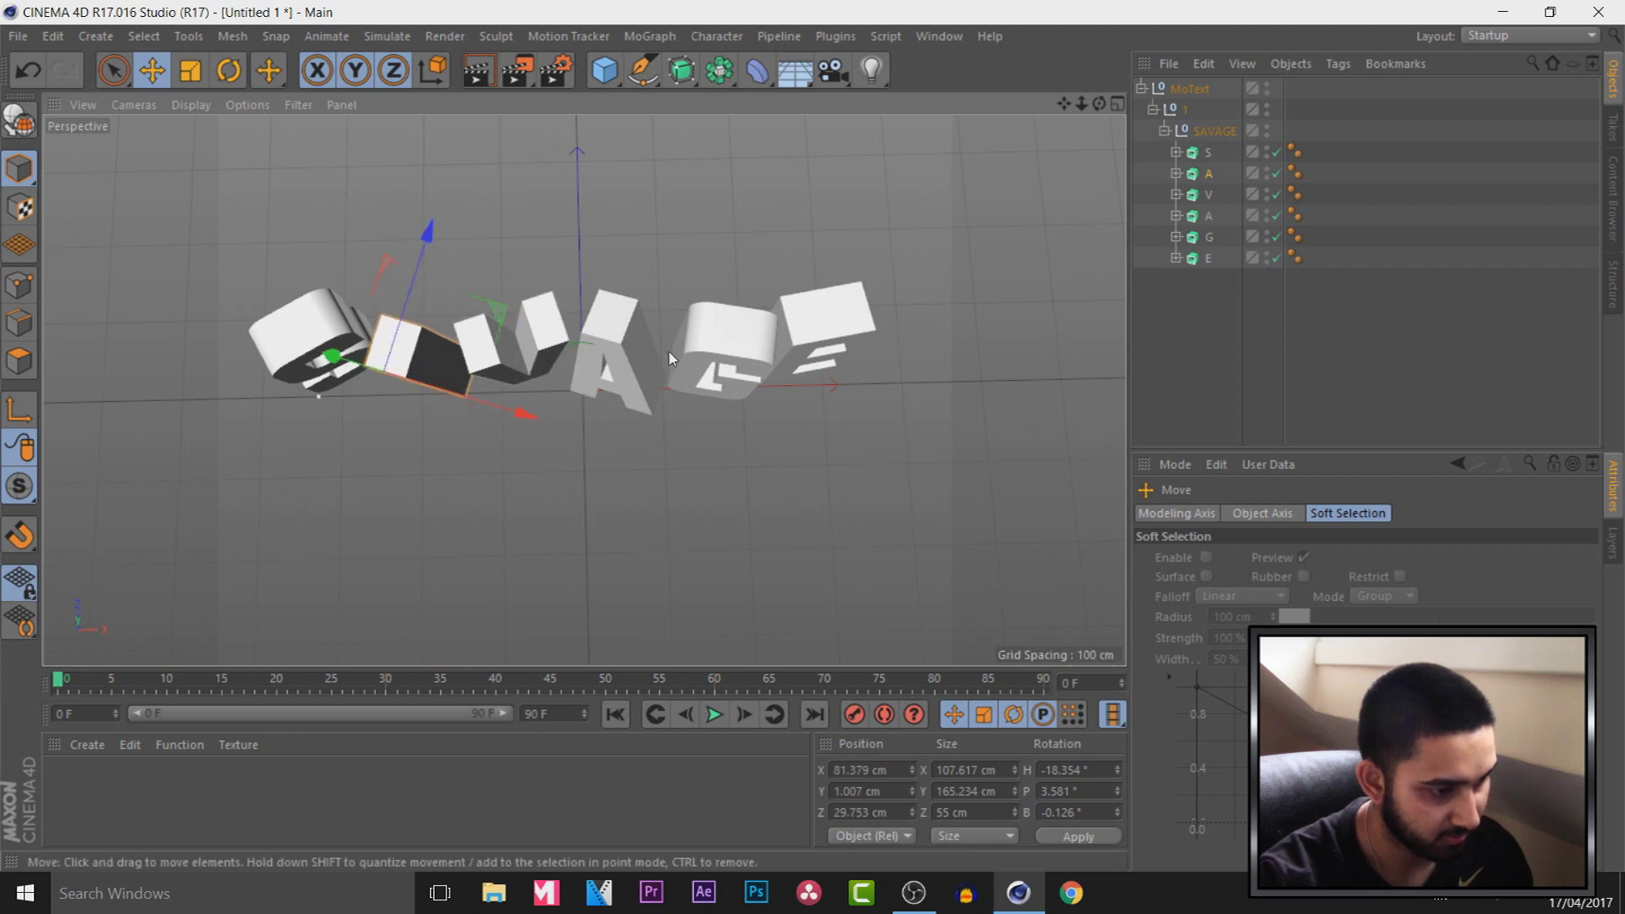
left_click(627, 347)
left_click_drag(687, 344, 652, 364)
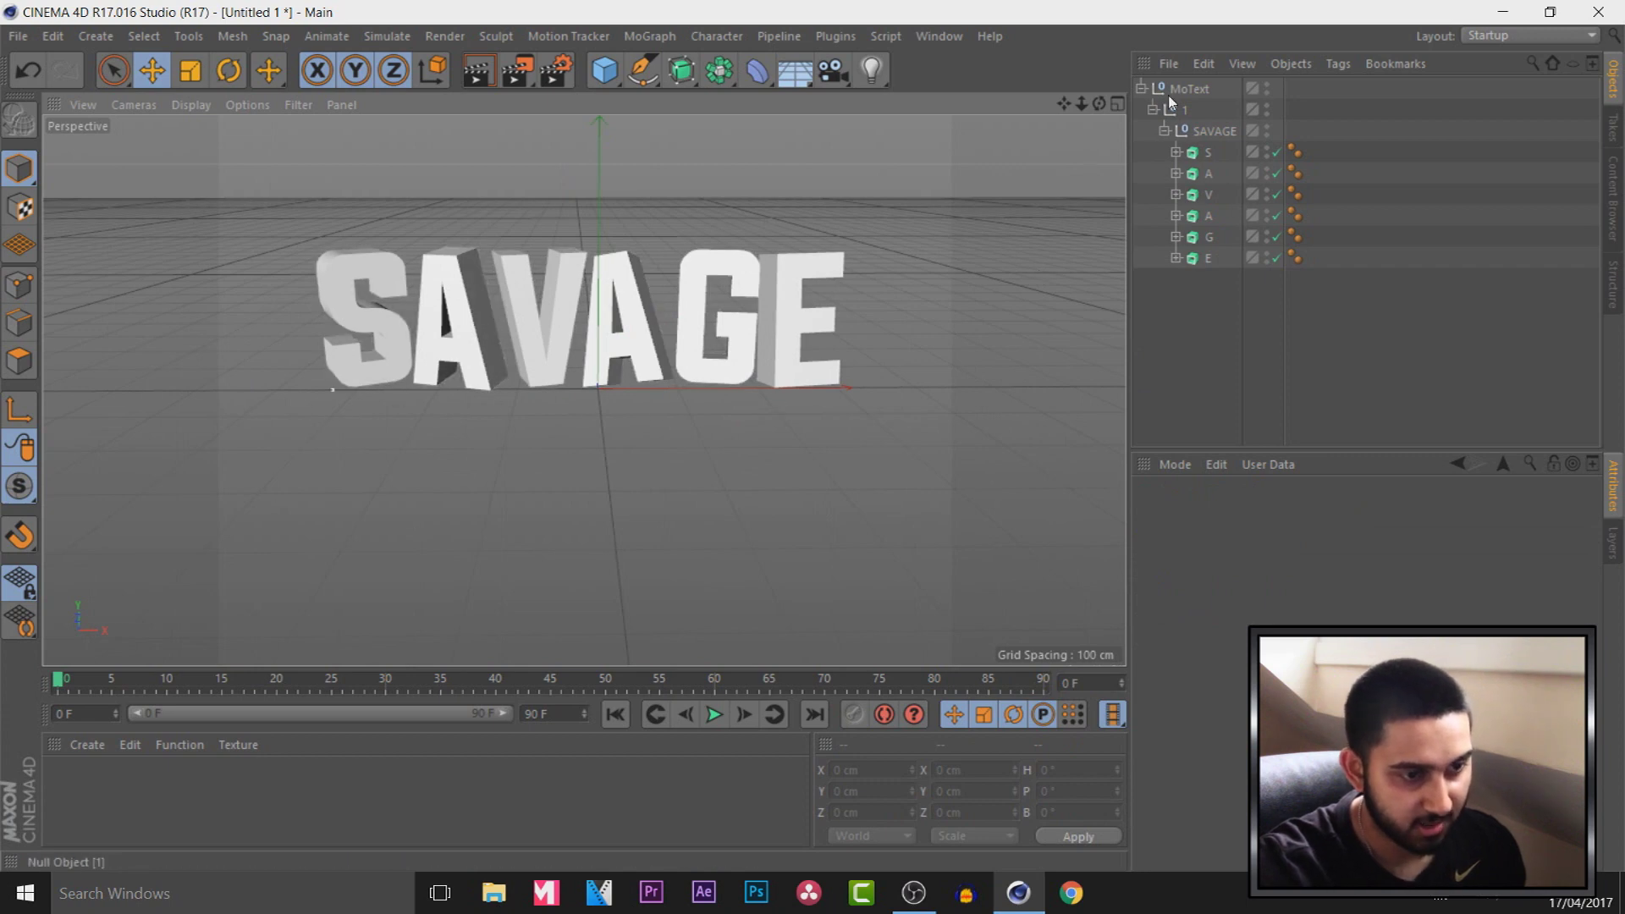
- Collapse the MoText group, duplicate it and deselect the copy
left_click(1140, 88)
left_click(1190, 89)
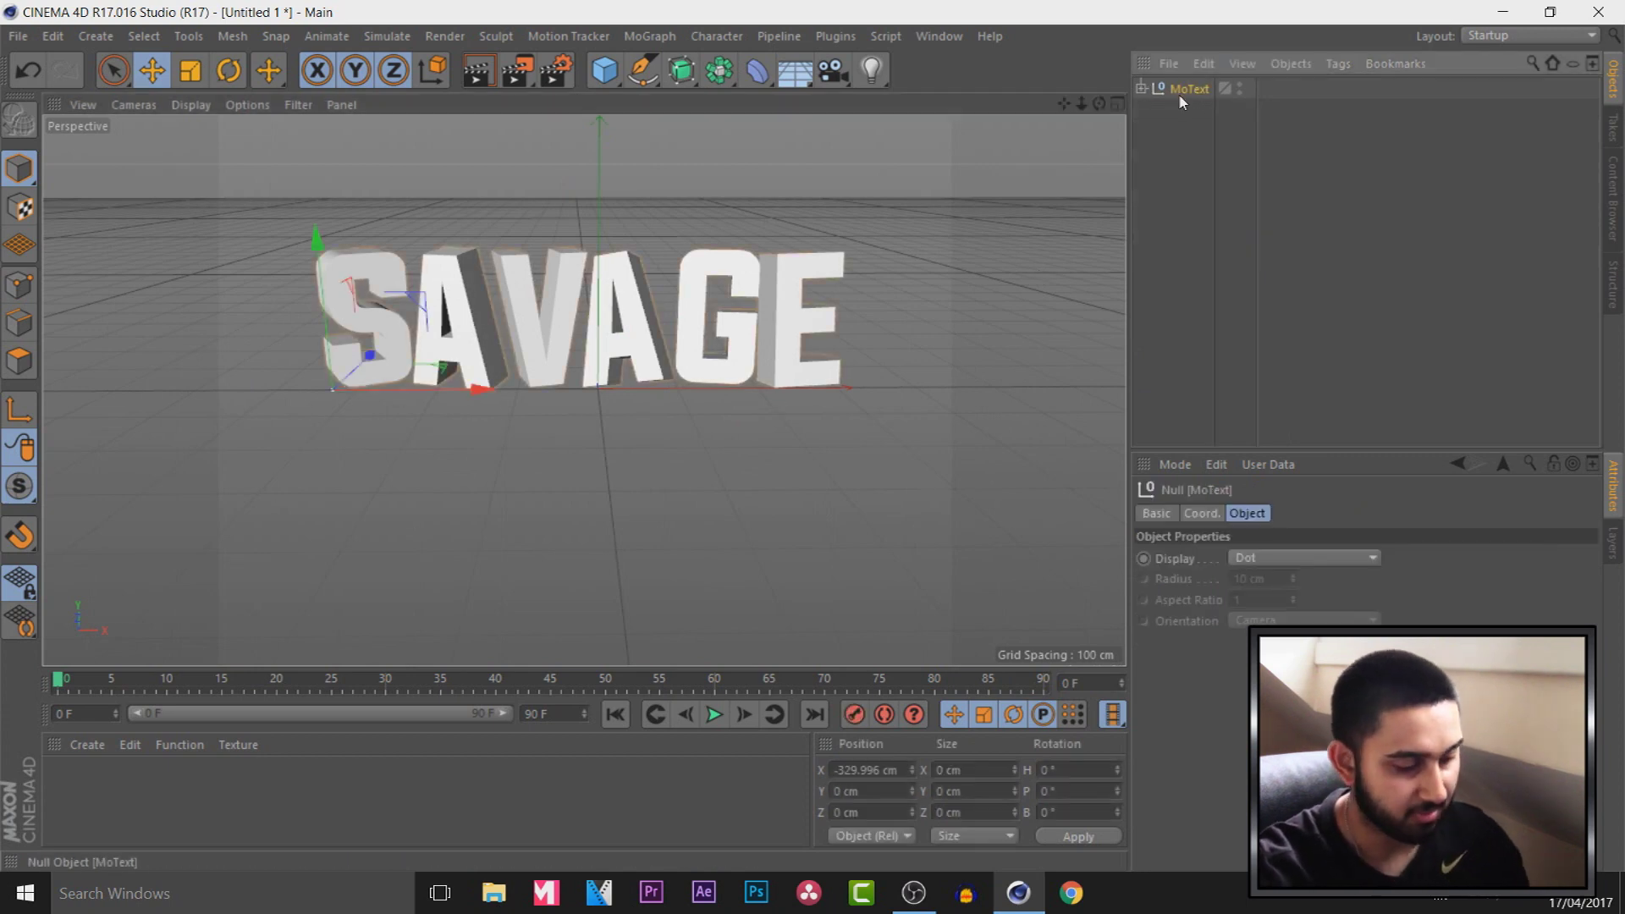
key("ctrl+c")
key("ctrl+v")
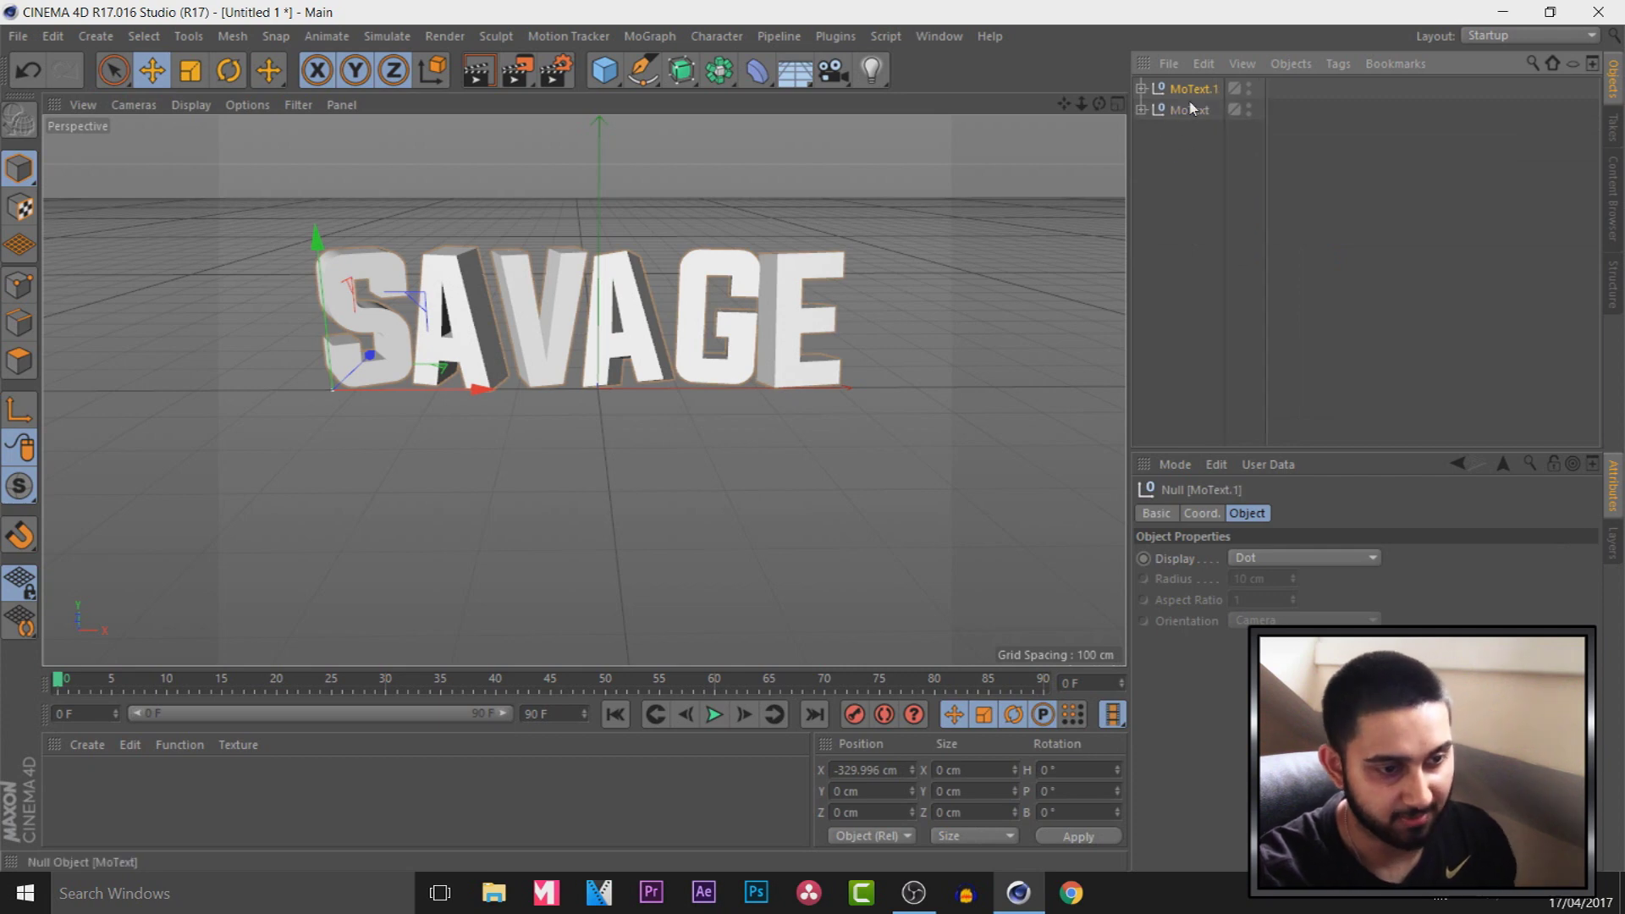
left_click(1189, 140)
- Move the duplicated MoText.1 group to about Y 5 cm and Z 23 cm, so it sits slightly behind and above the original
left_click_drag(973, 381, 842, 461, "alt")
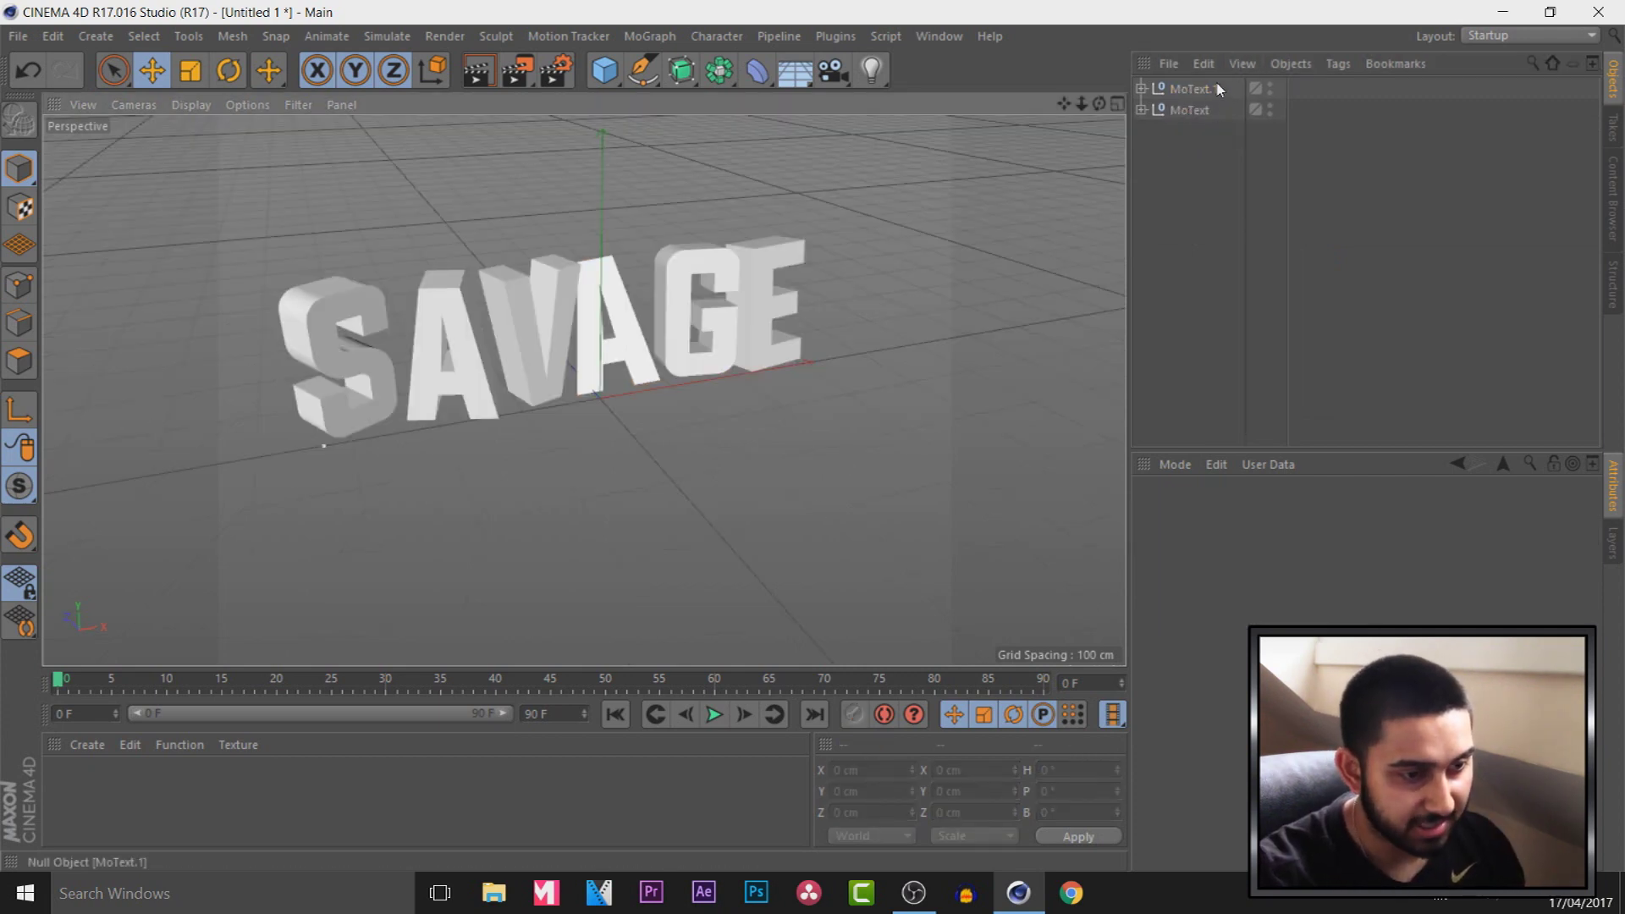
left_click(1193, 89)
left_click_drag(1099, 103, 1059, 189)
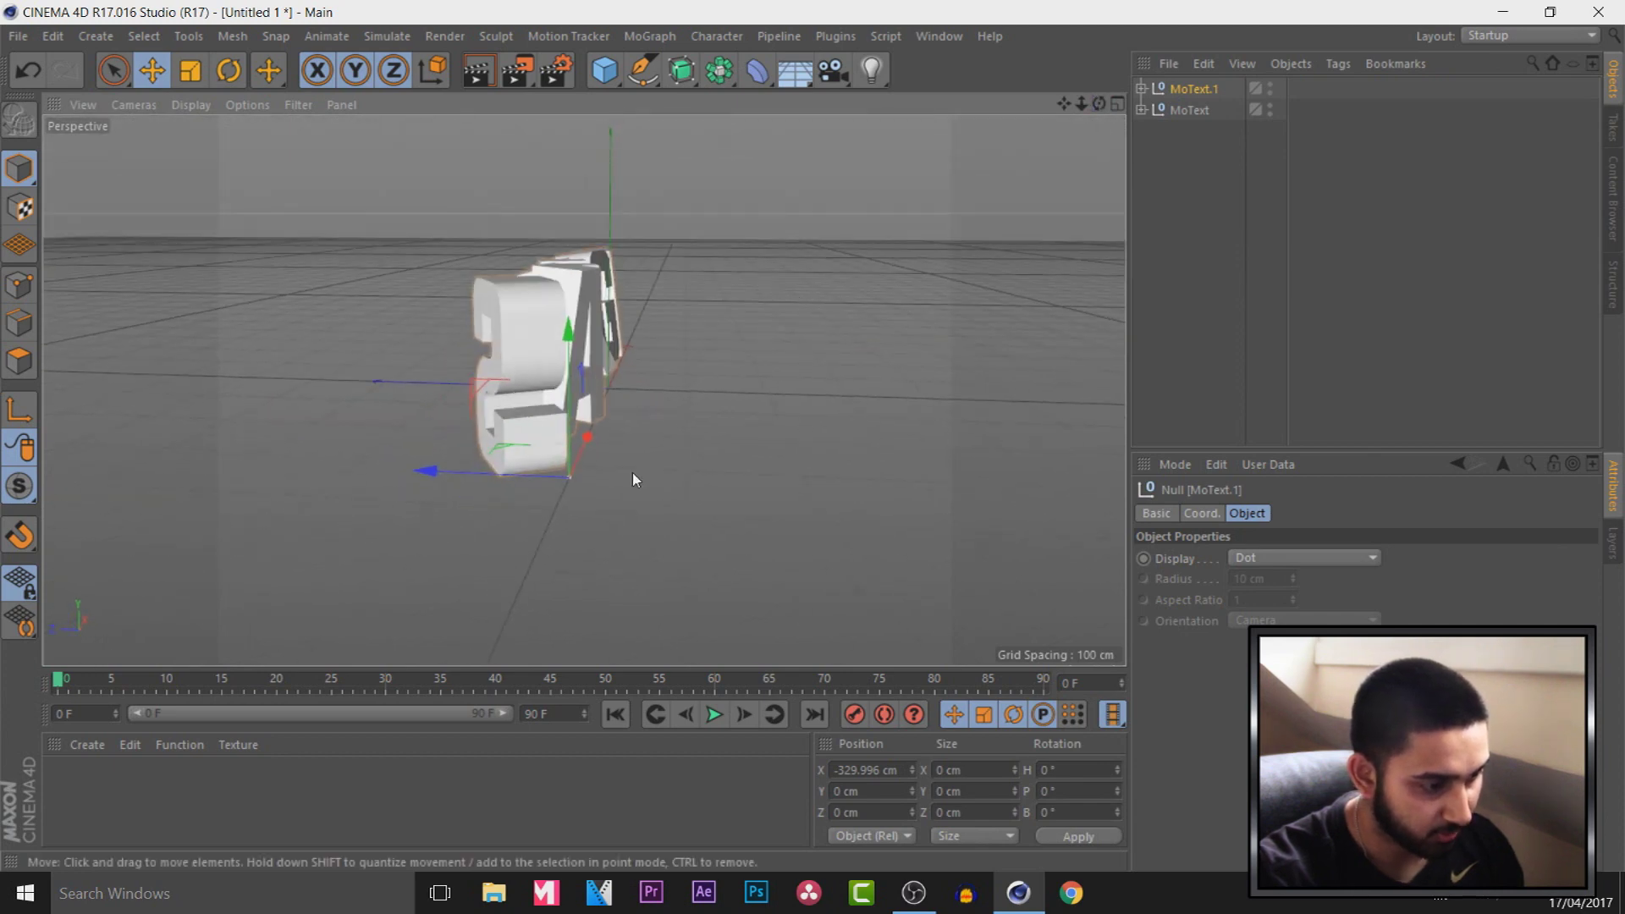
left_click_drag(508, 475, 483, 475)
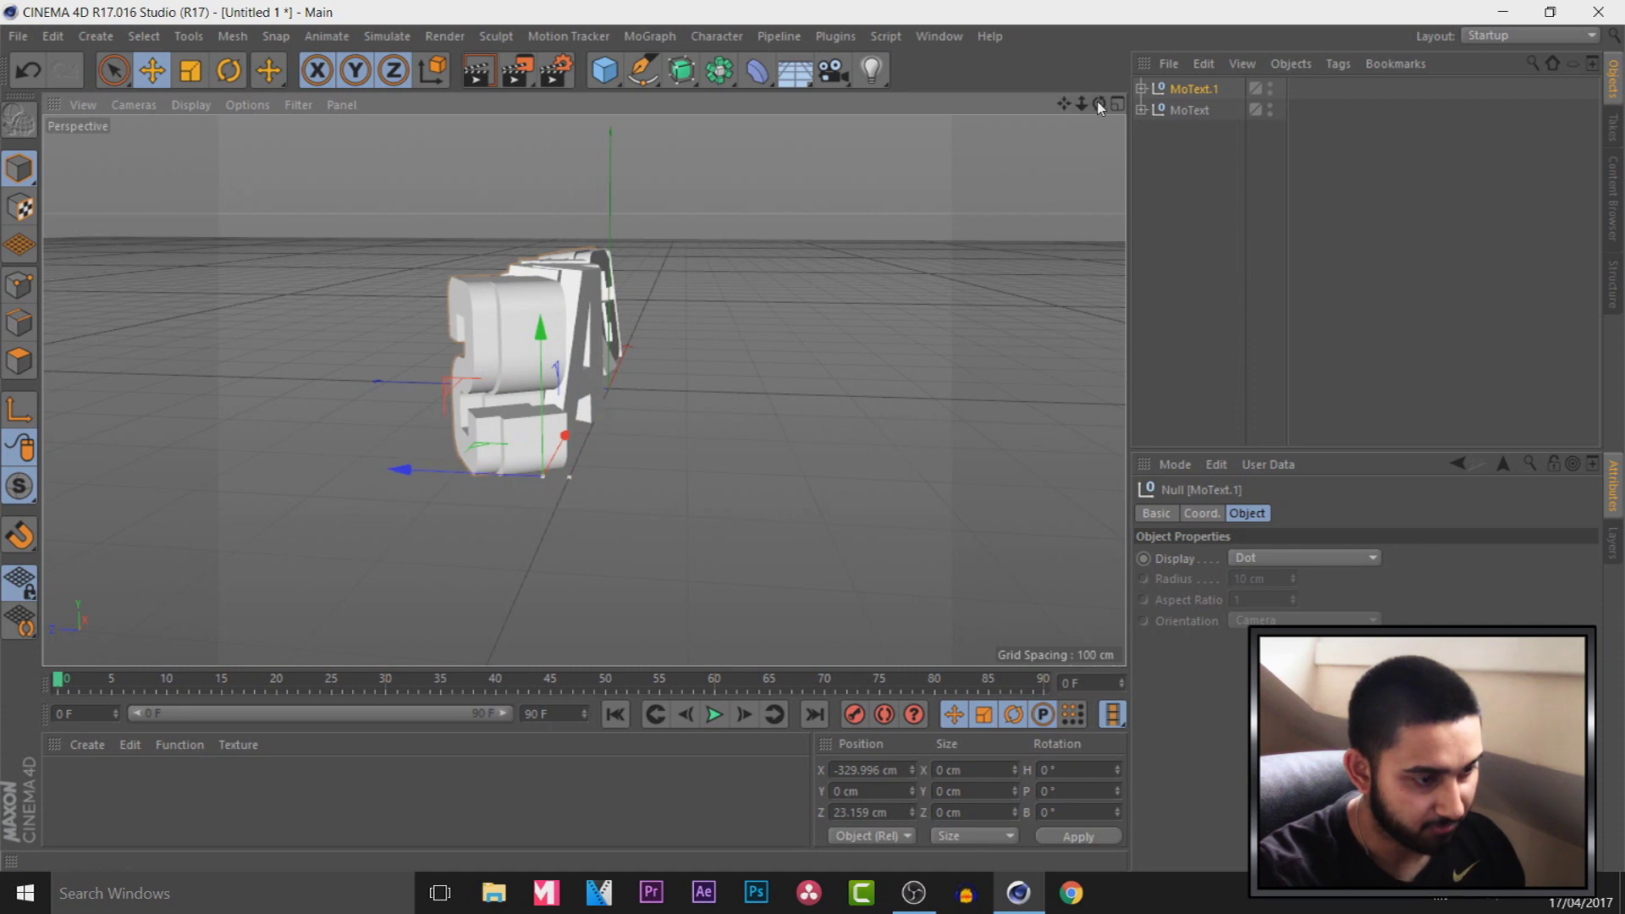
left_click_drag(1097, 100, 1337, 154)
left_click_drag(551, 396, 556, 389)
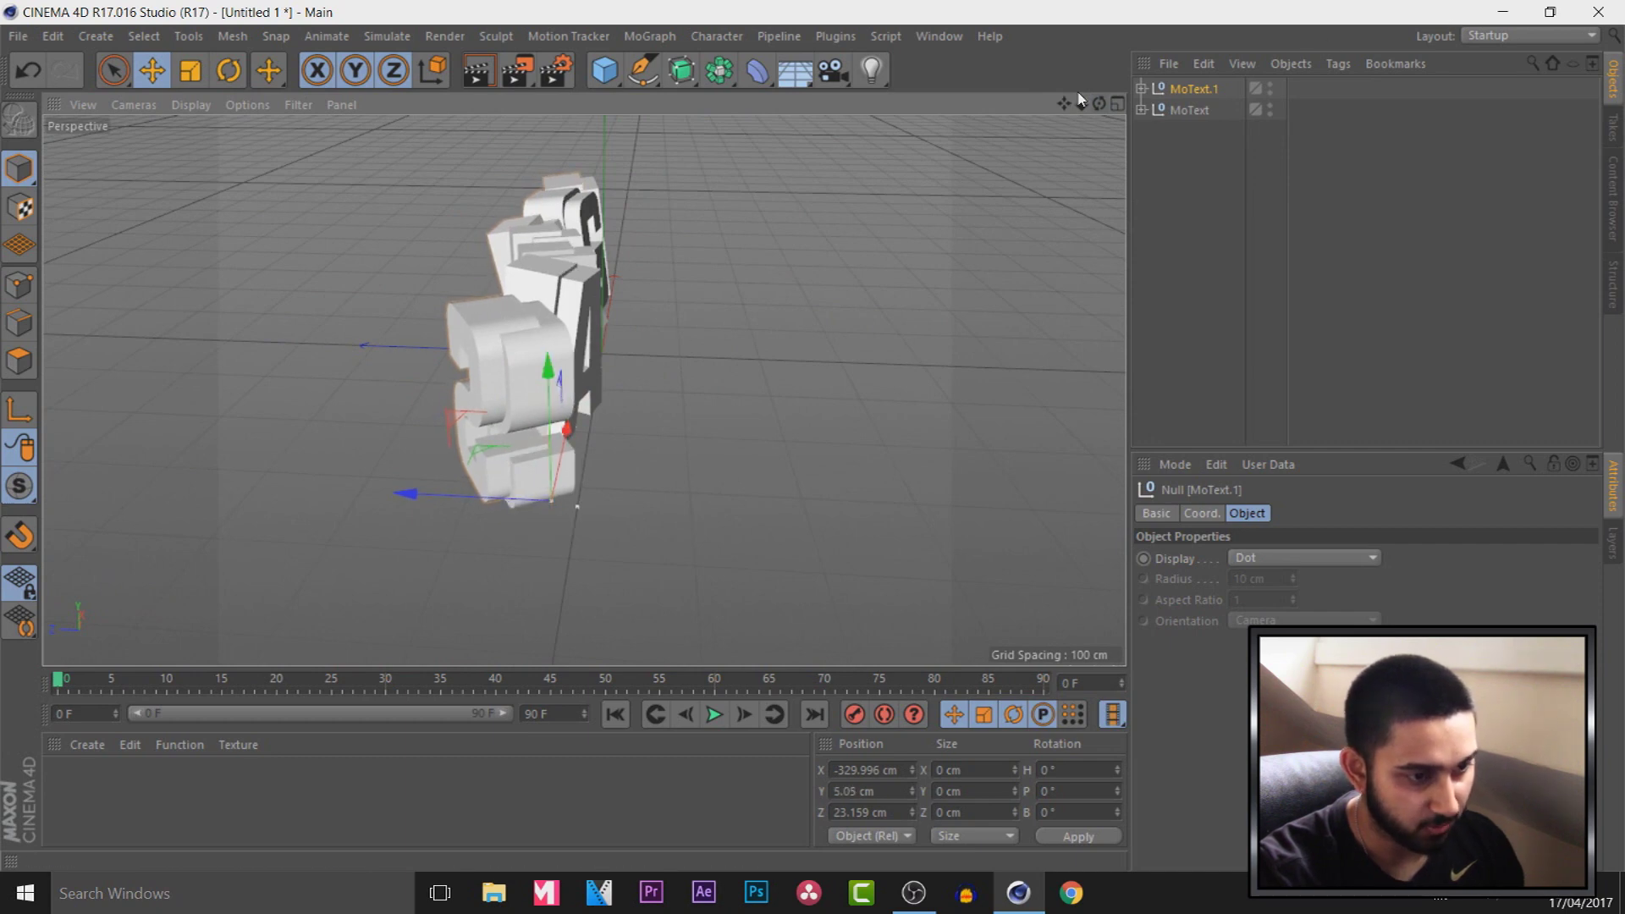
left_click_drag(1100, 105, 1016, 108)
left_click(786, 592)
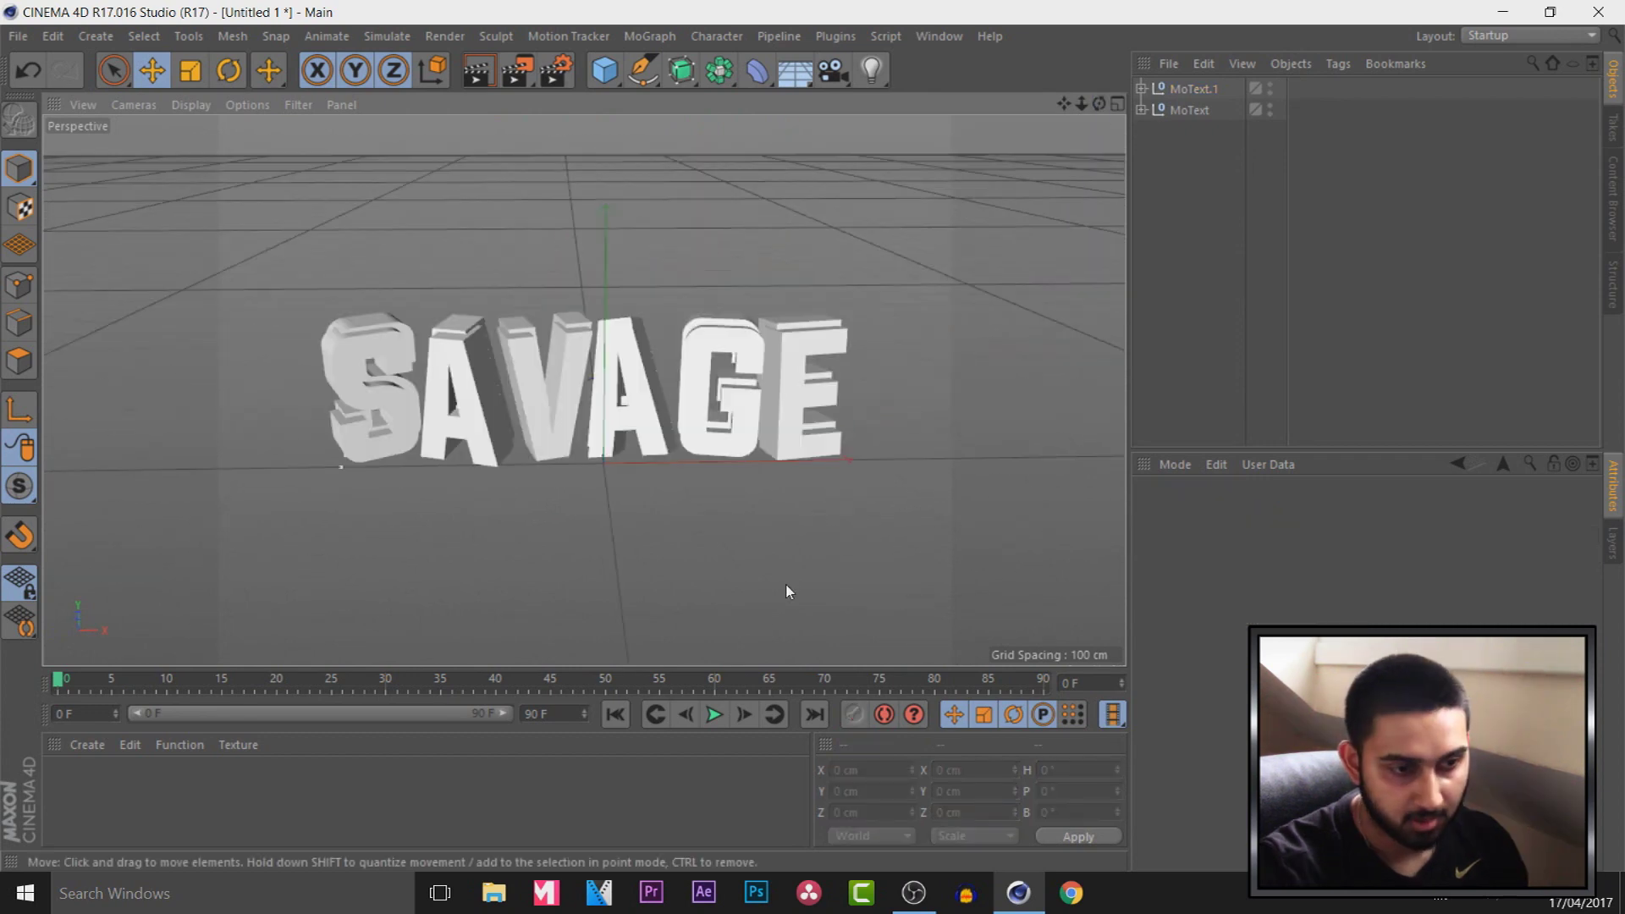
- Expand the duplicated MoText.1 group and lower its letter E to about Y -6 cm
left_click(1141, 88)
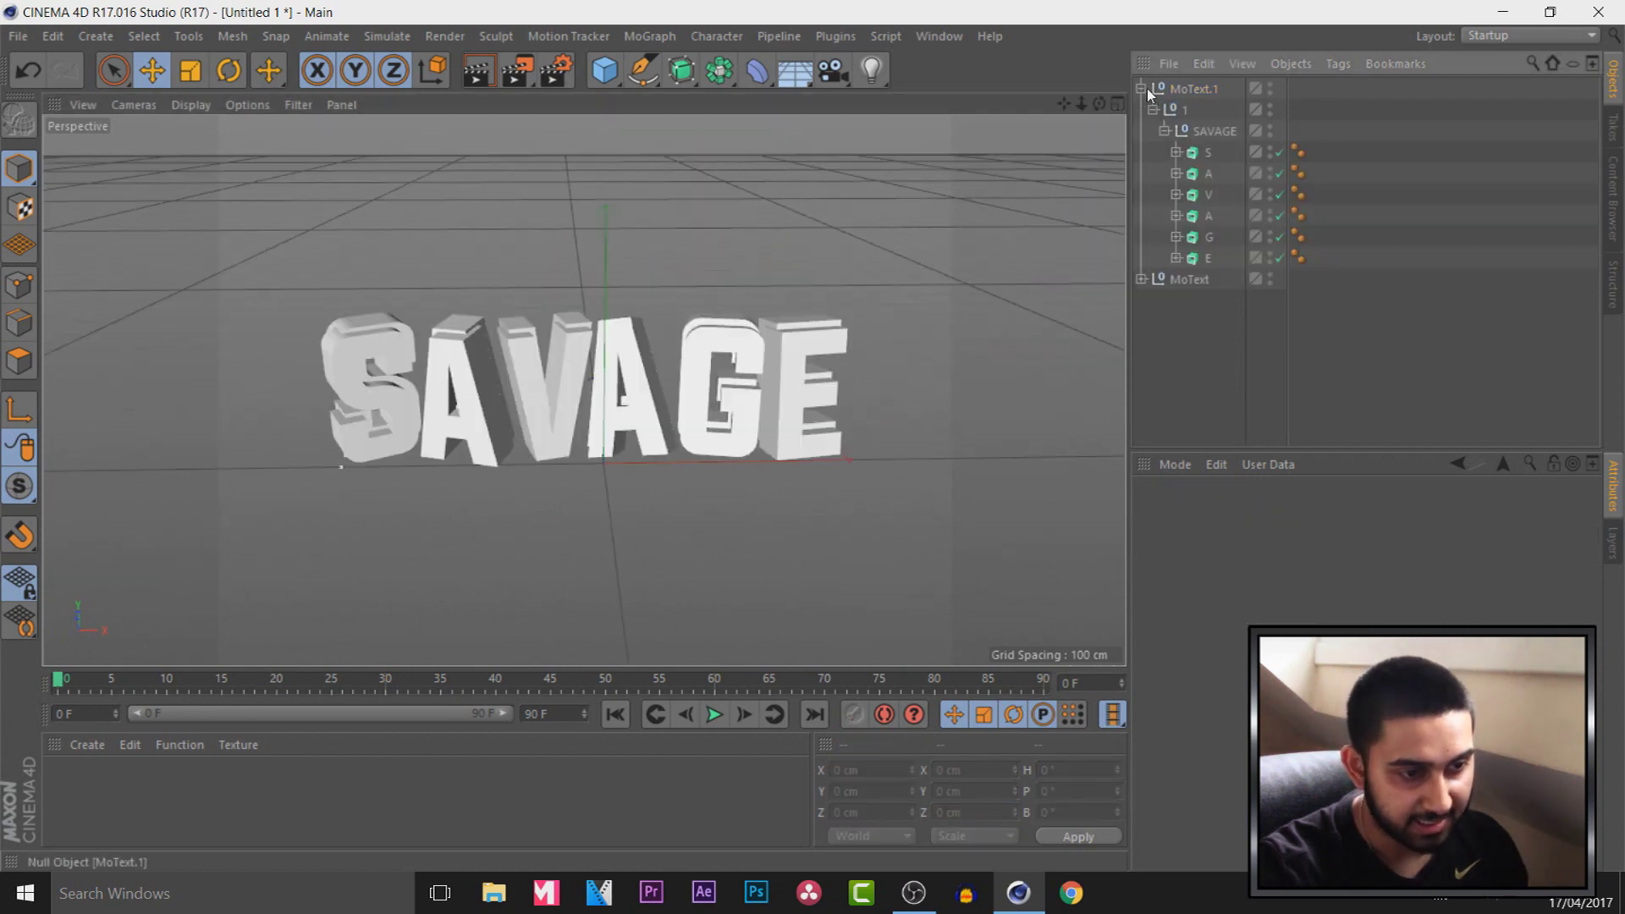
left_click(1211, 154)
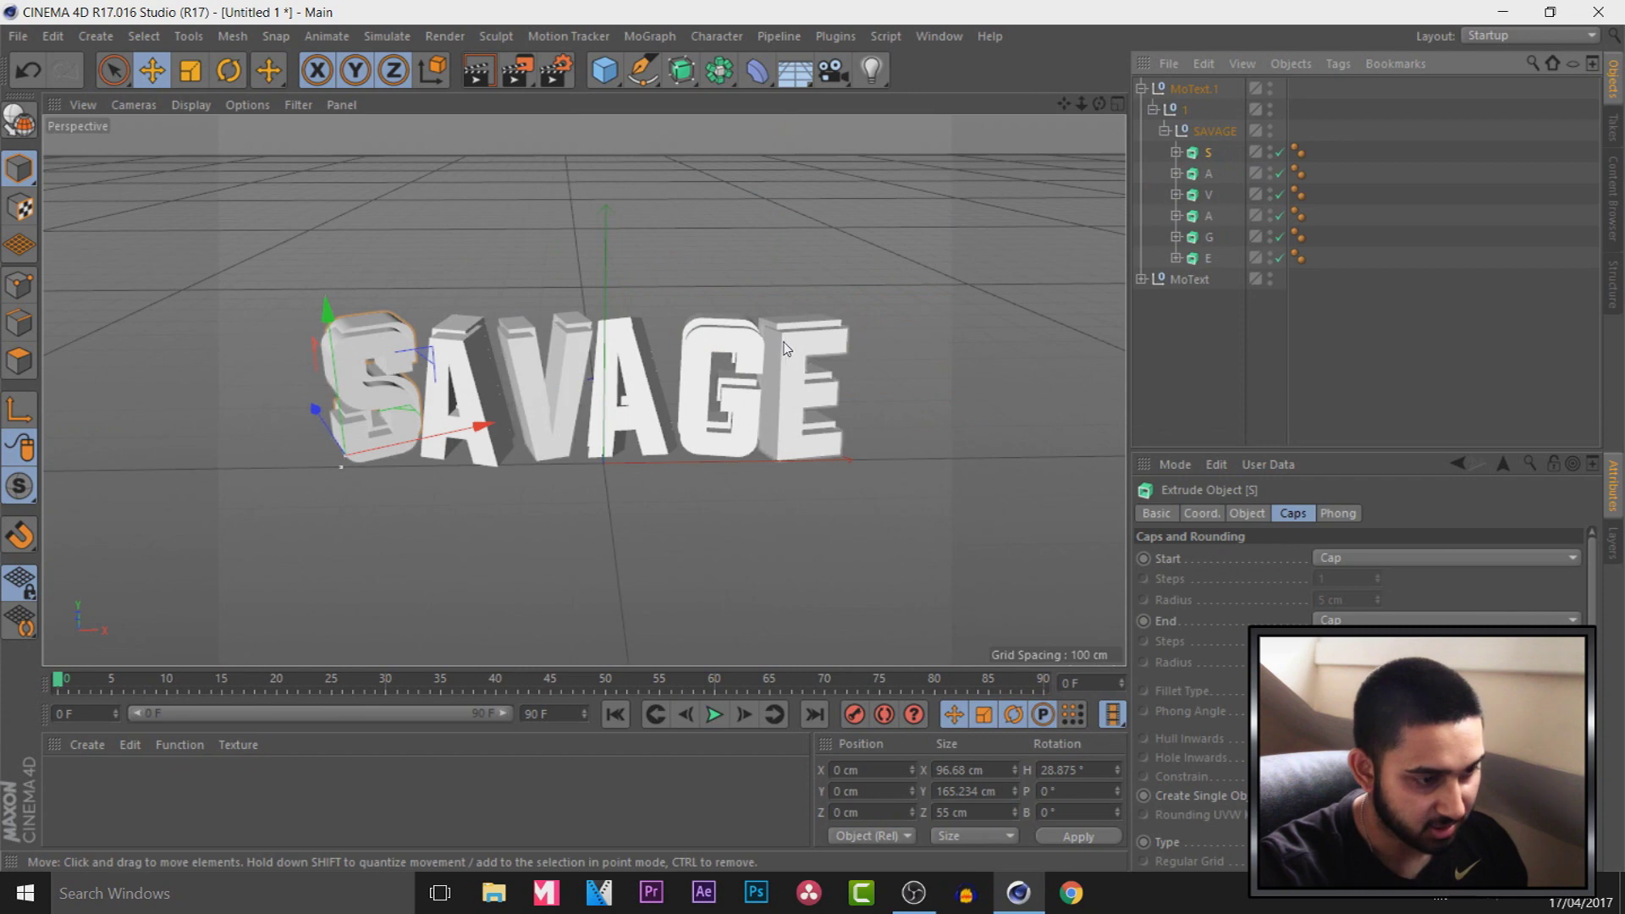
left_click(777, 374)
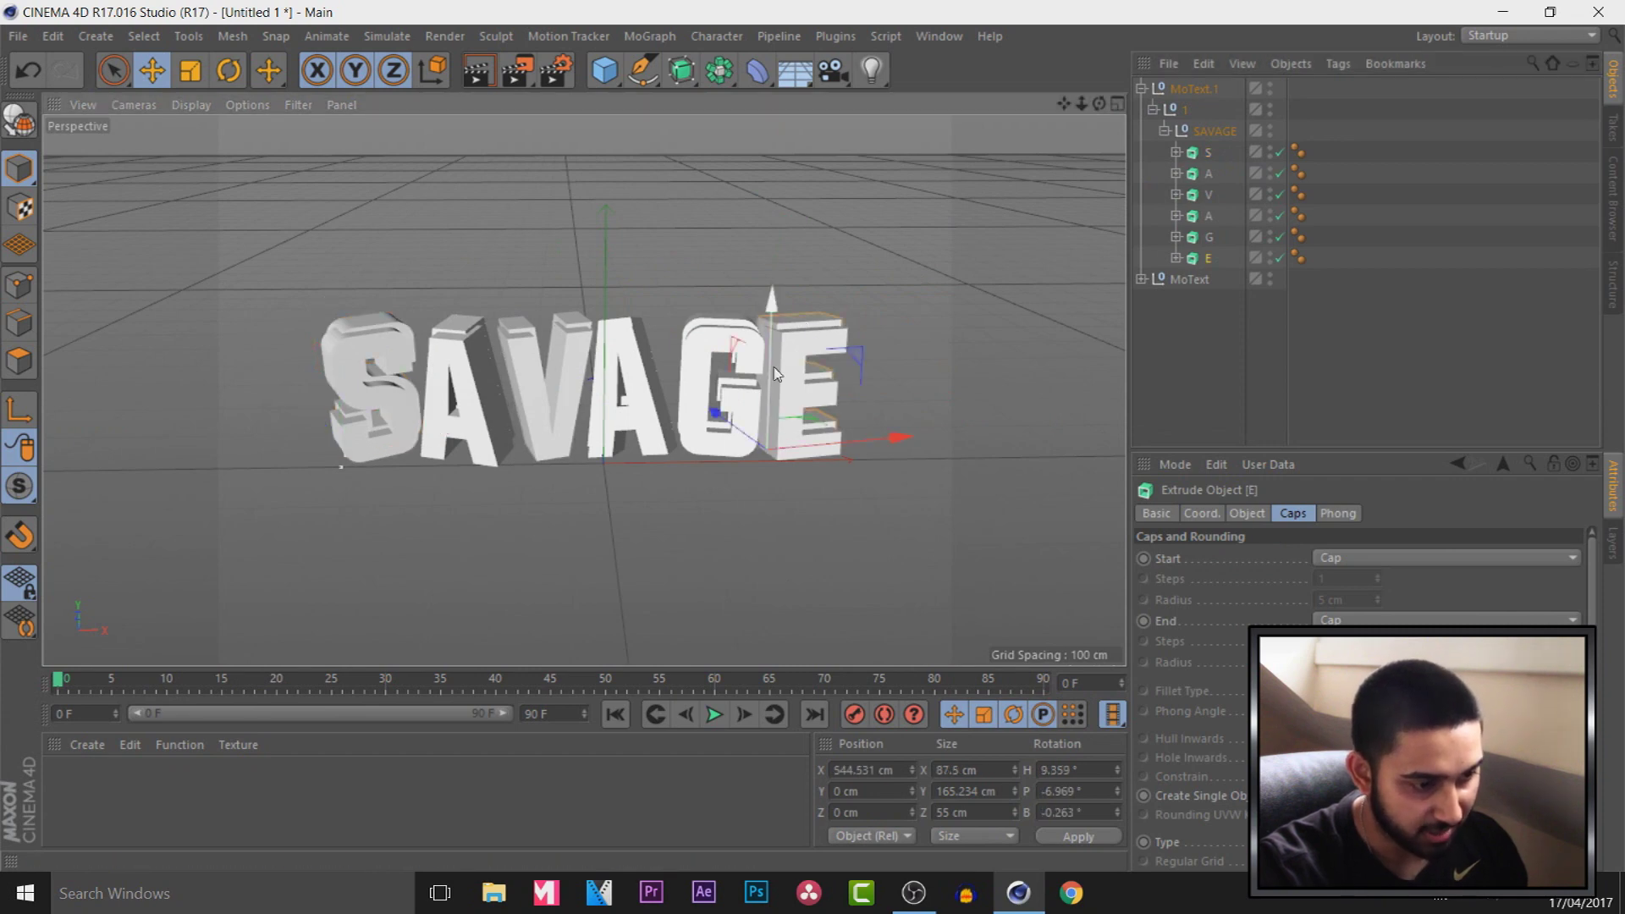
left_click_drag(777, 375, 777, 378)
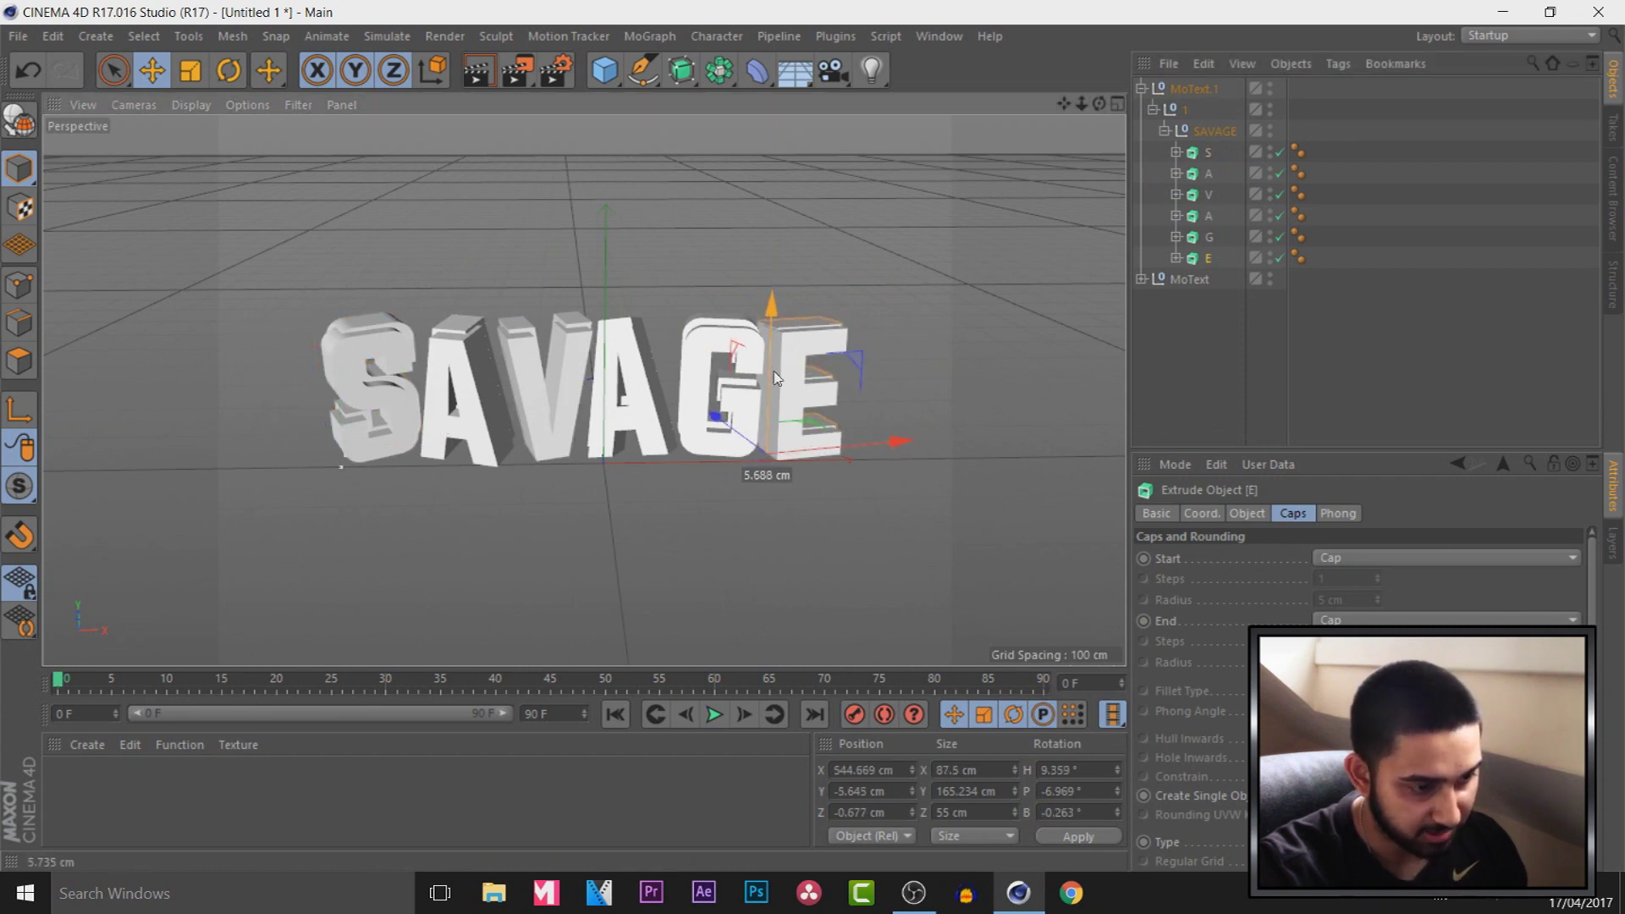
left_click(773, 532)
- Lower the duplicated letter G to about Y 0 cm and the duplicated second A to about Y -3 cm
left_click(694, 341)
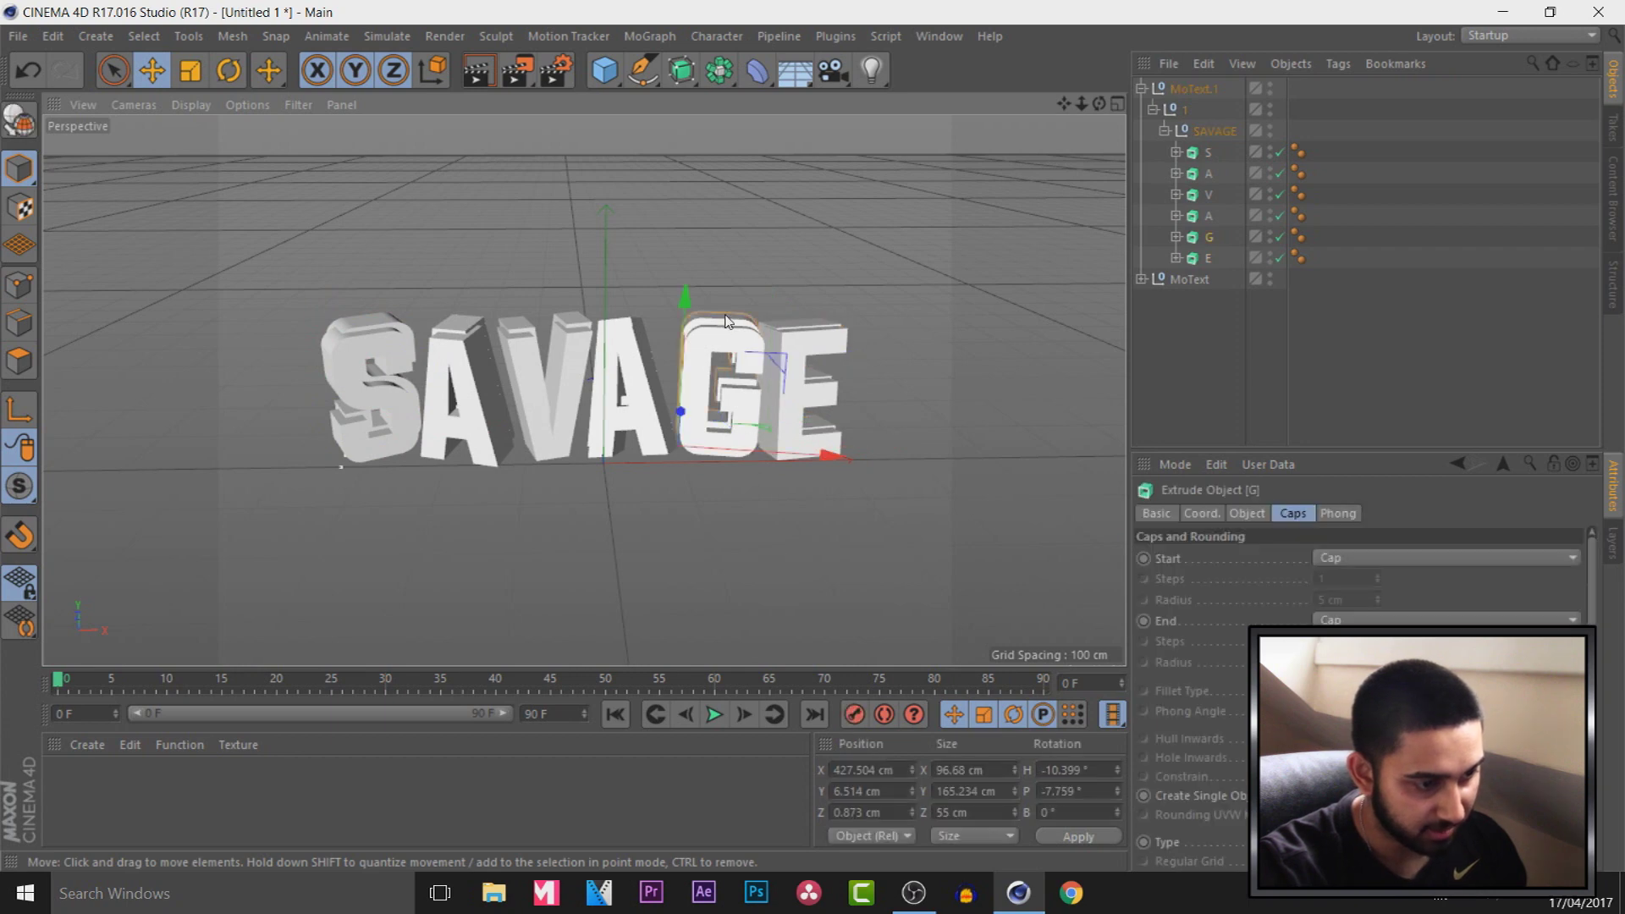
left_click_drag(693, 336, 689, 339)
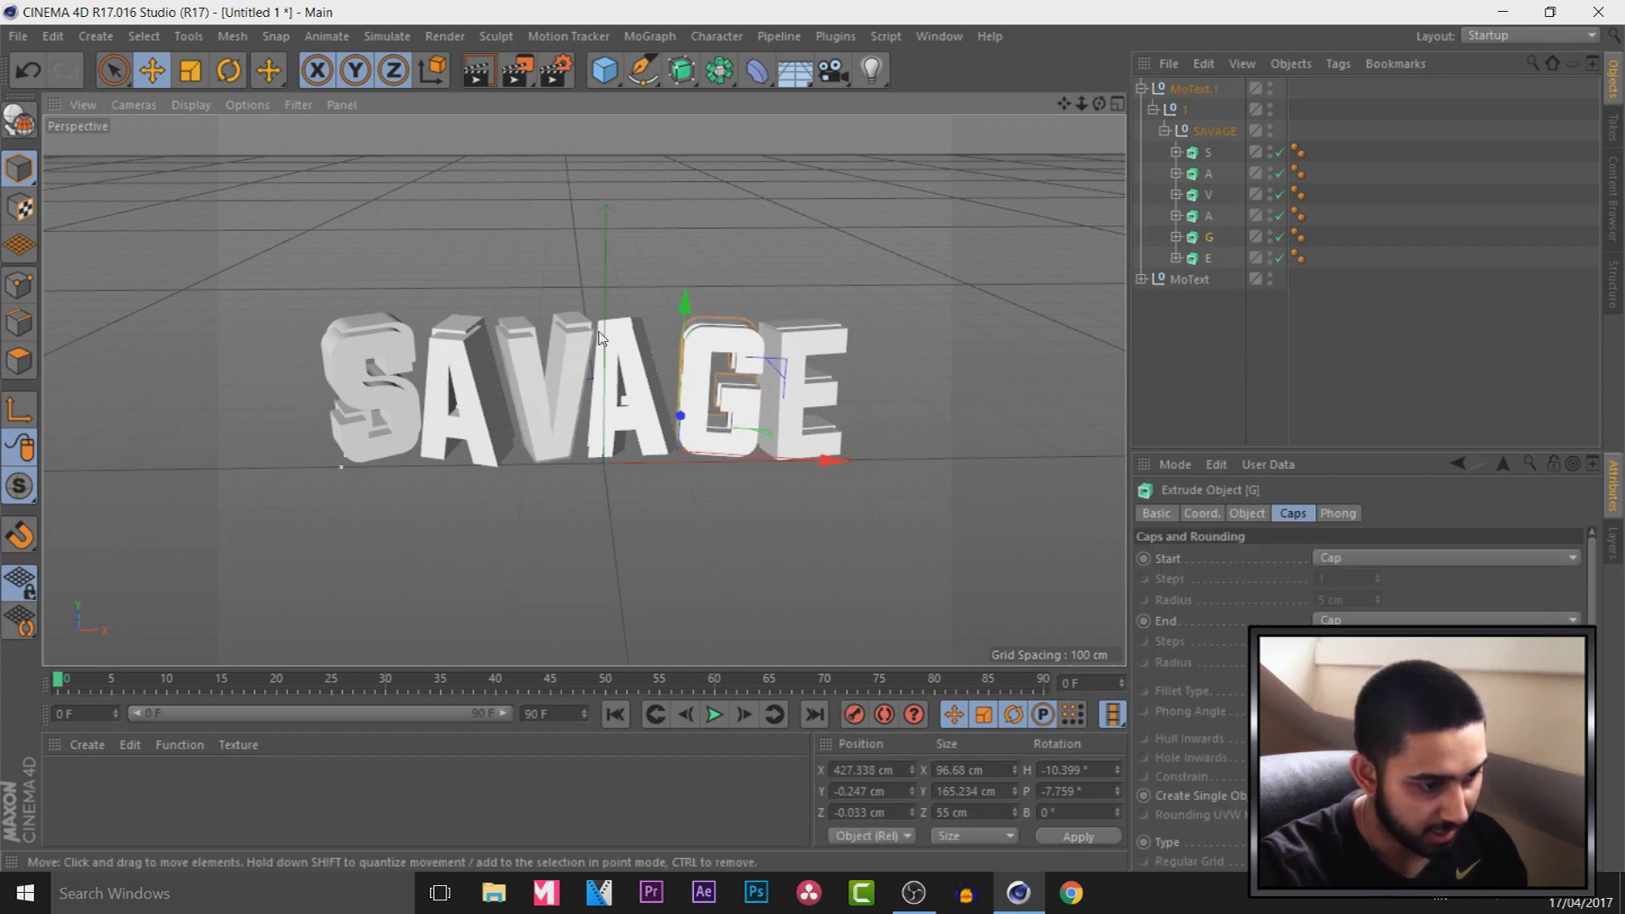
left_click(656, 369)
left_click_drag(604, 360, 581, 354)
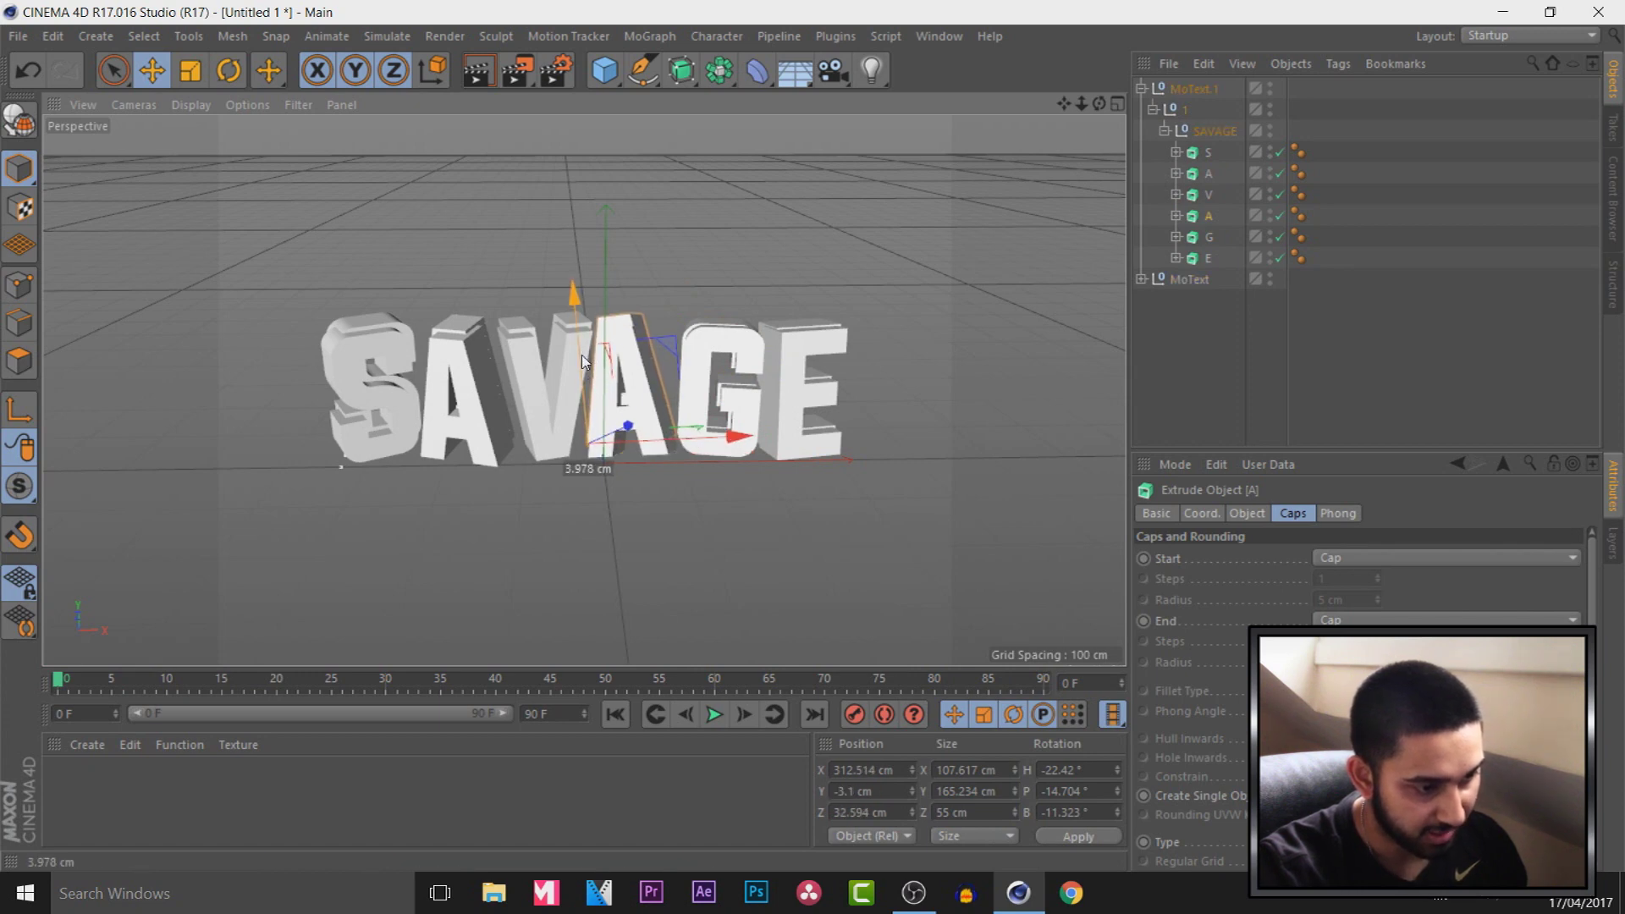
left_click(592, 540)
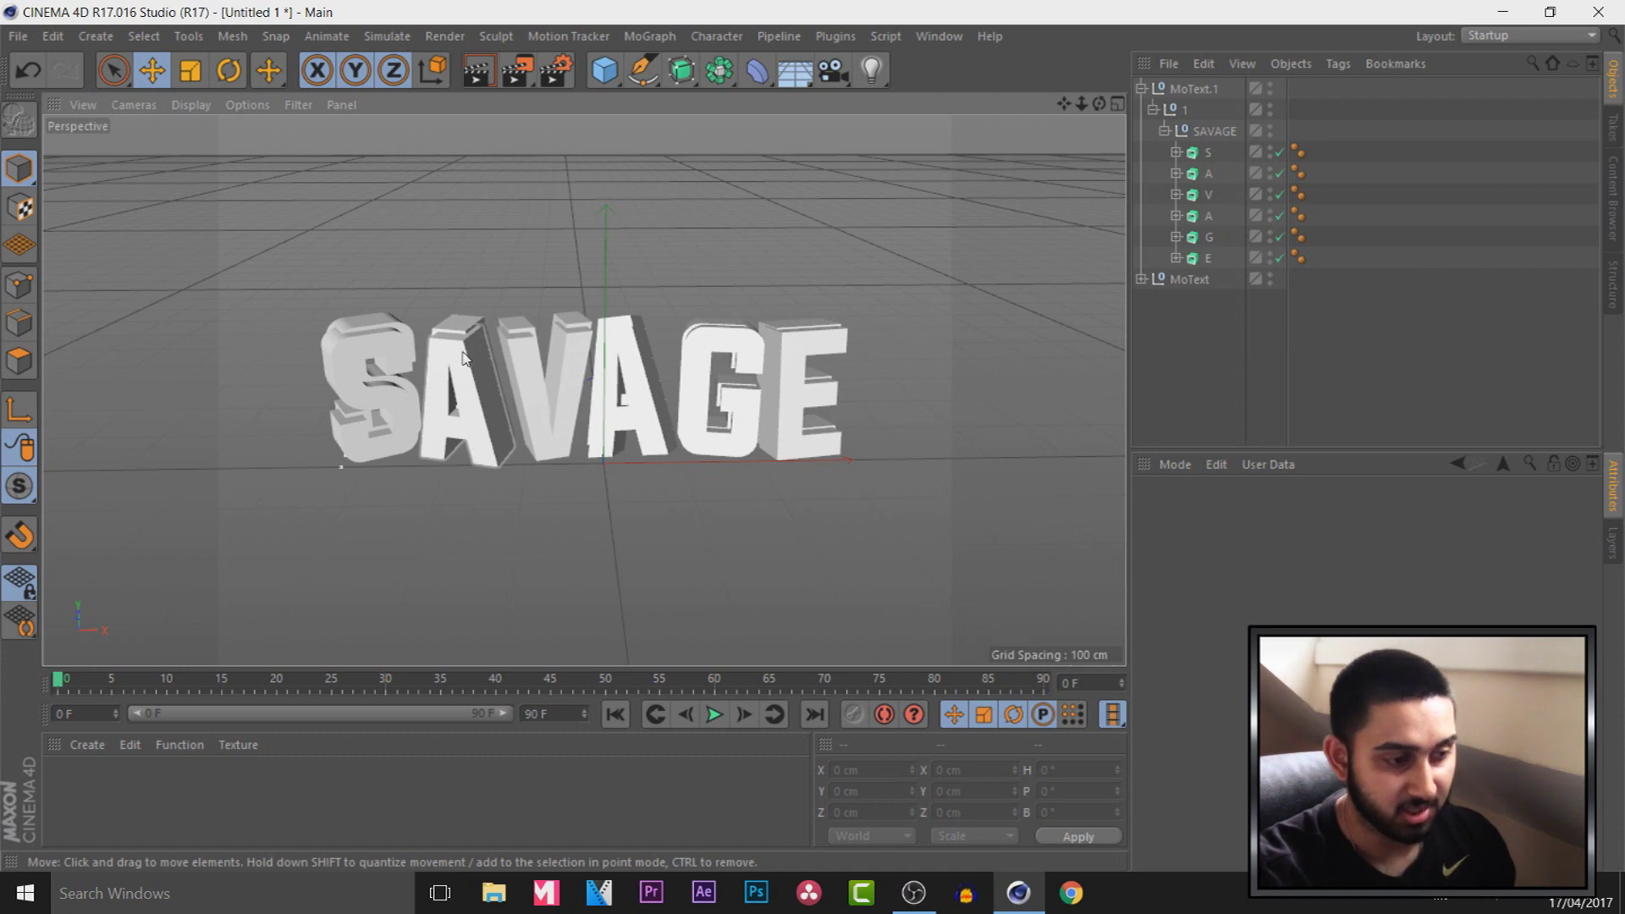
- Shift the duplicated letter S slightly outward, away from the first A, and deselect it
left_click(395, 321)
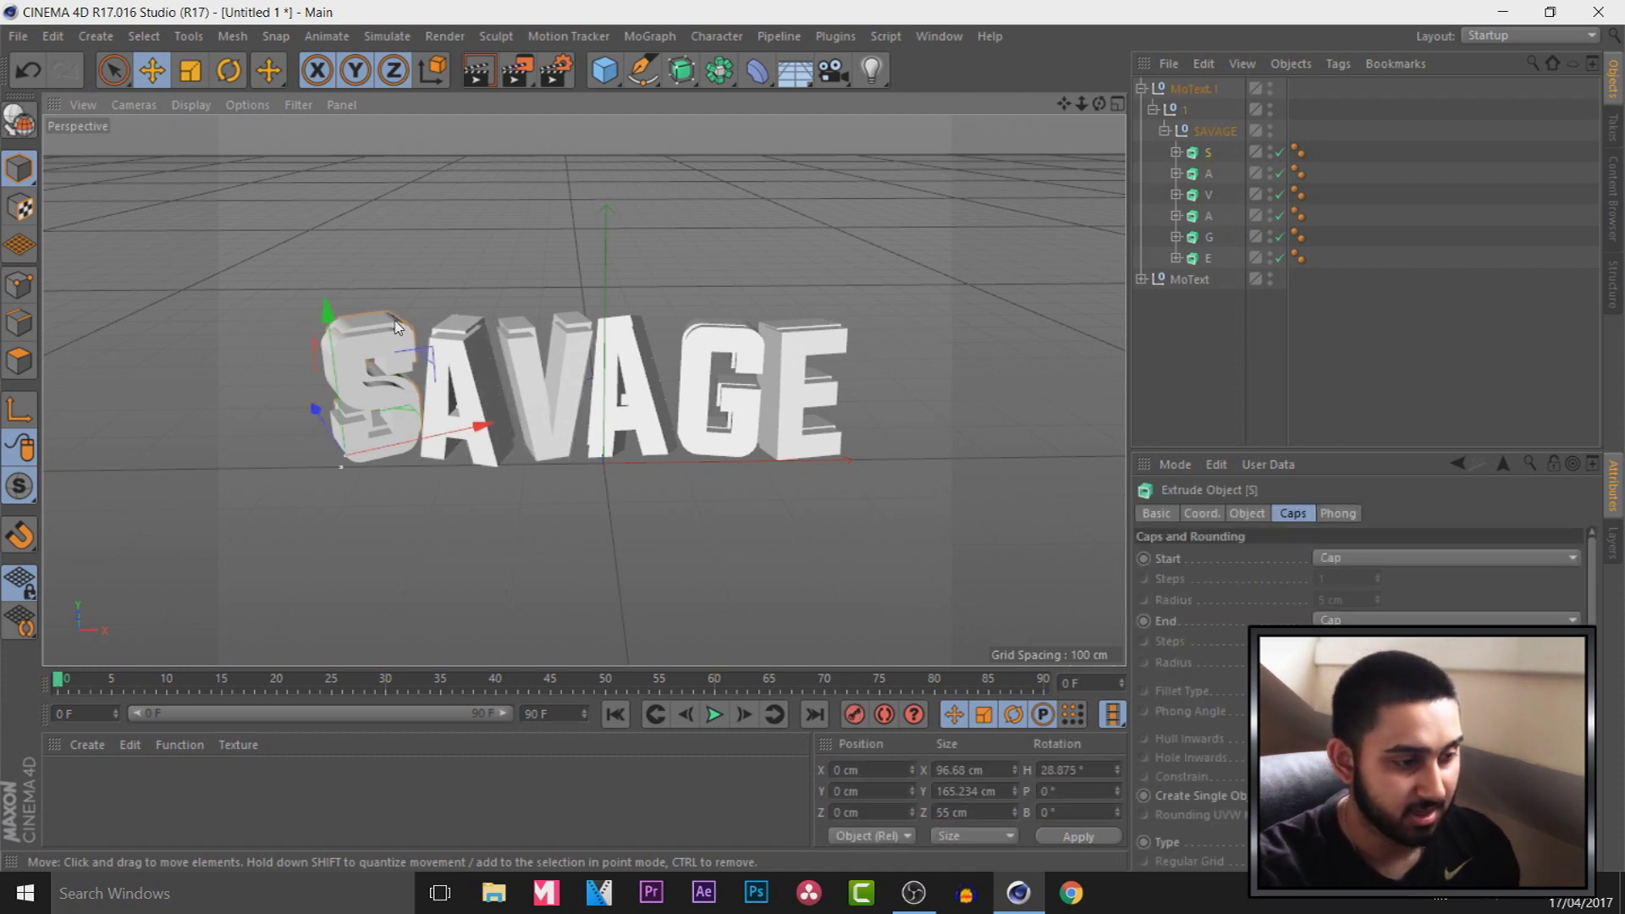
left_click_drag(448, 435, 447, 436)
left_click(463, 593)
- Create a material with the Object (Soft Shadow) preview and a red colour of H 360°, S 100%, V 84%
double_click(84, 788)
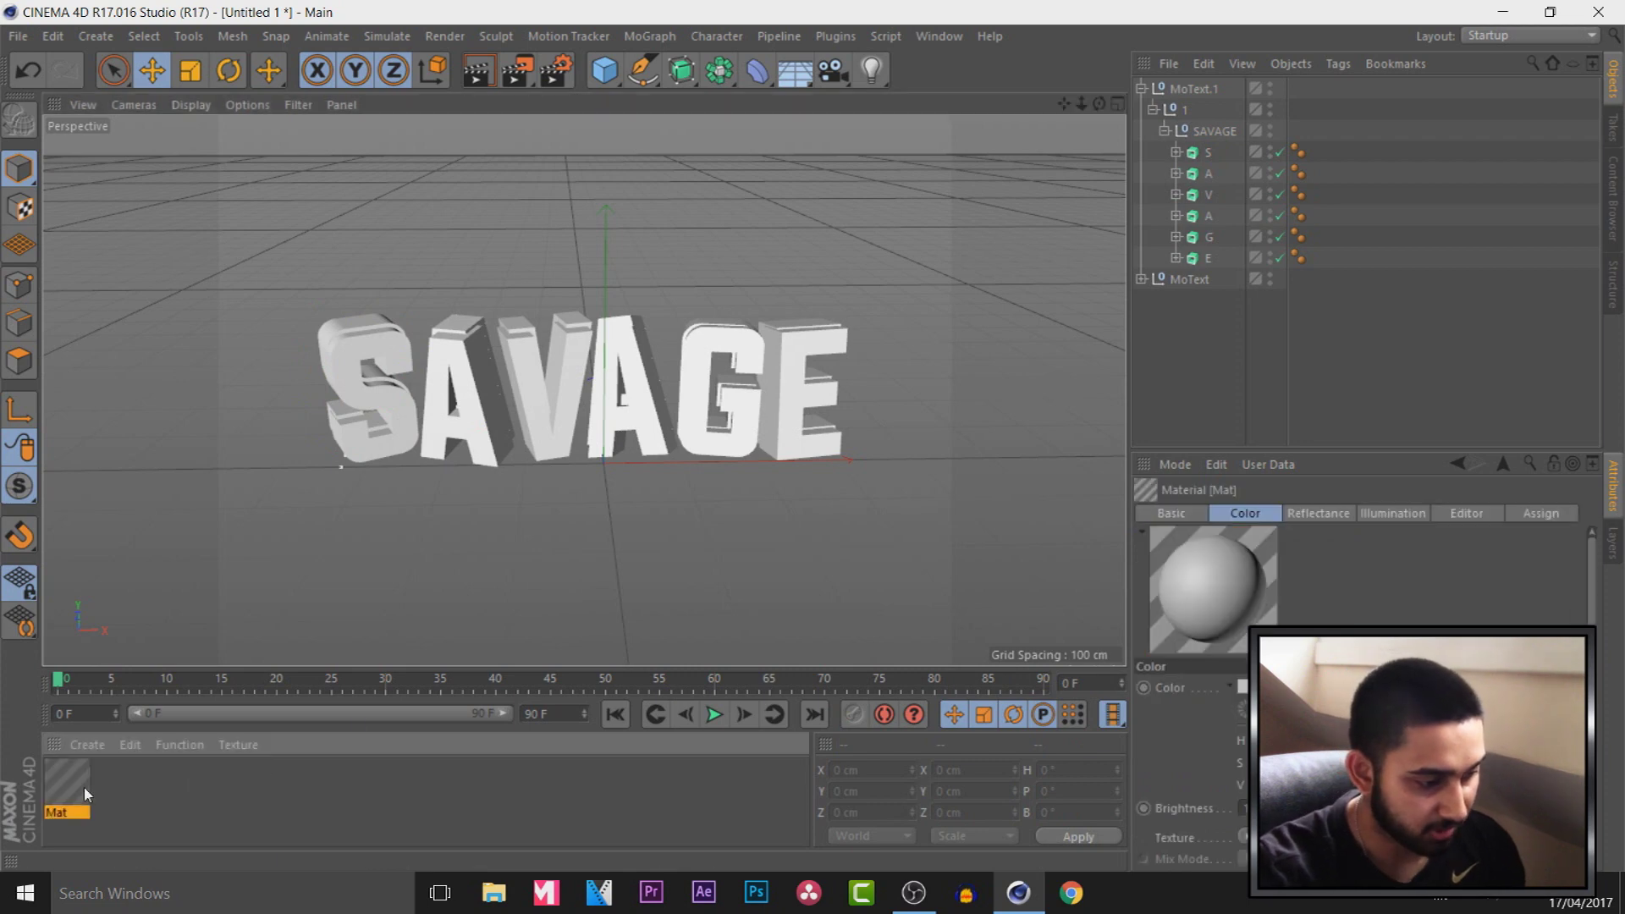
double_click(69, 784)
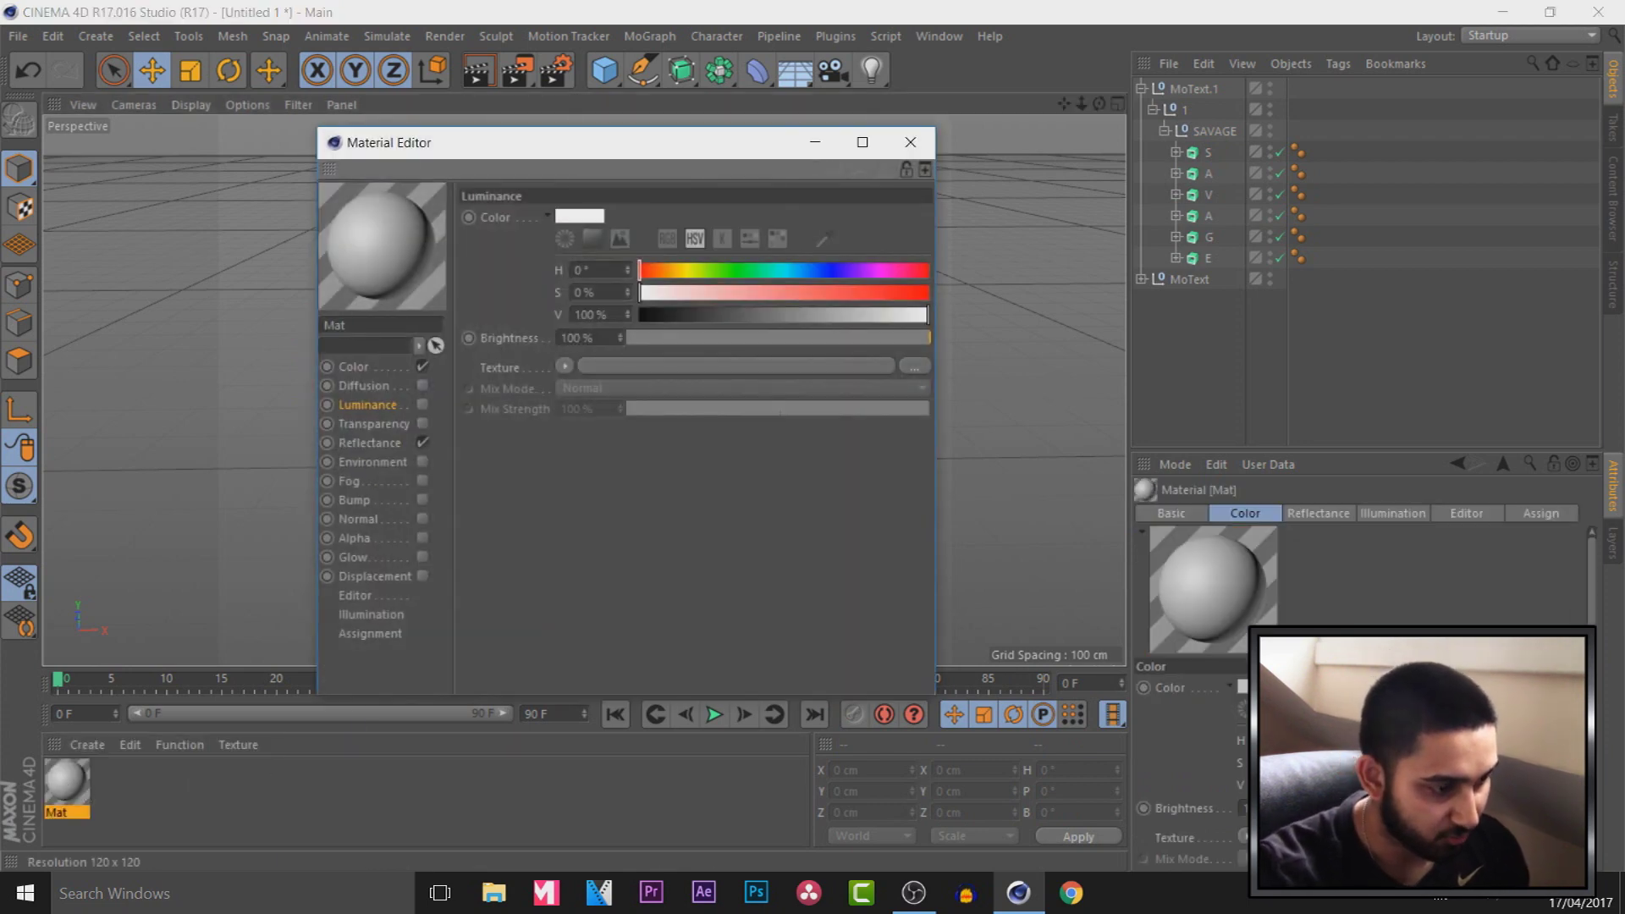
right_click(391, 254)
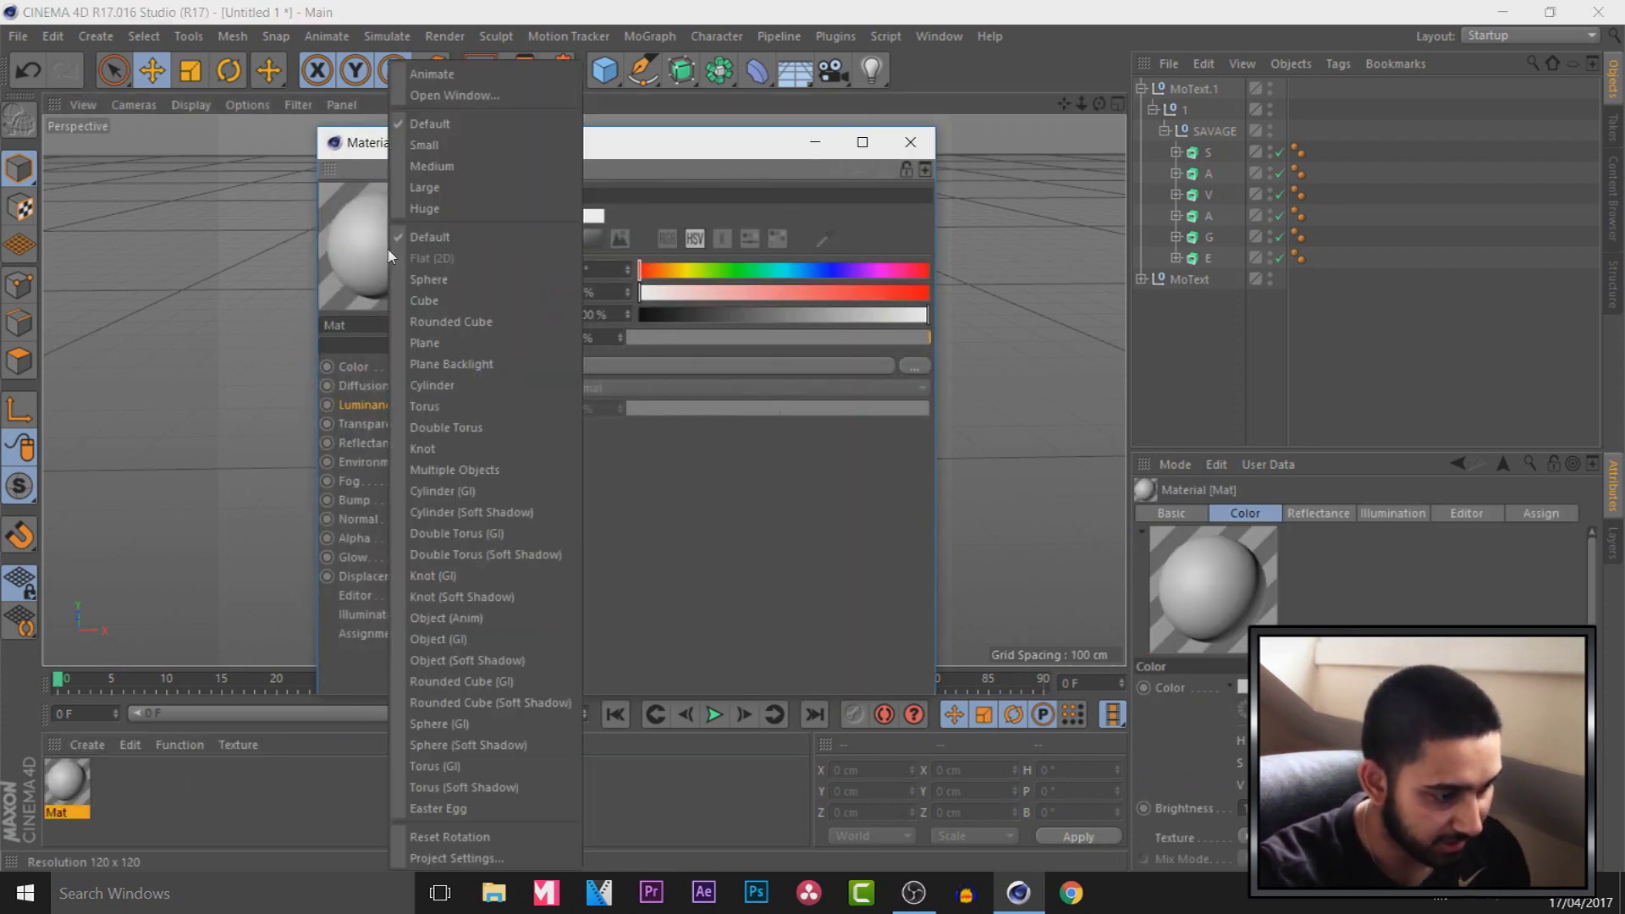
left_click(487, 661)
left_click(354, 366)
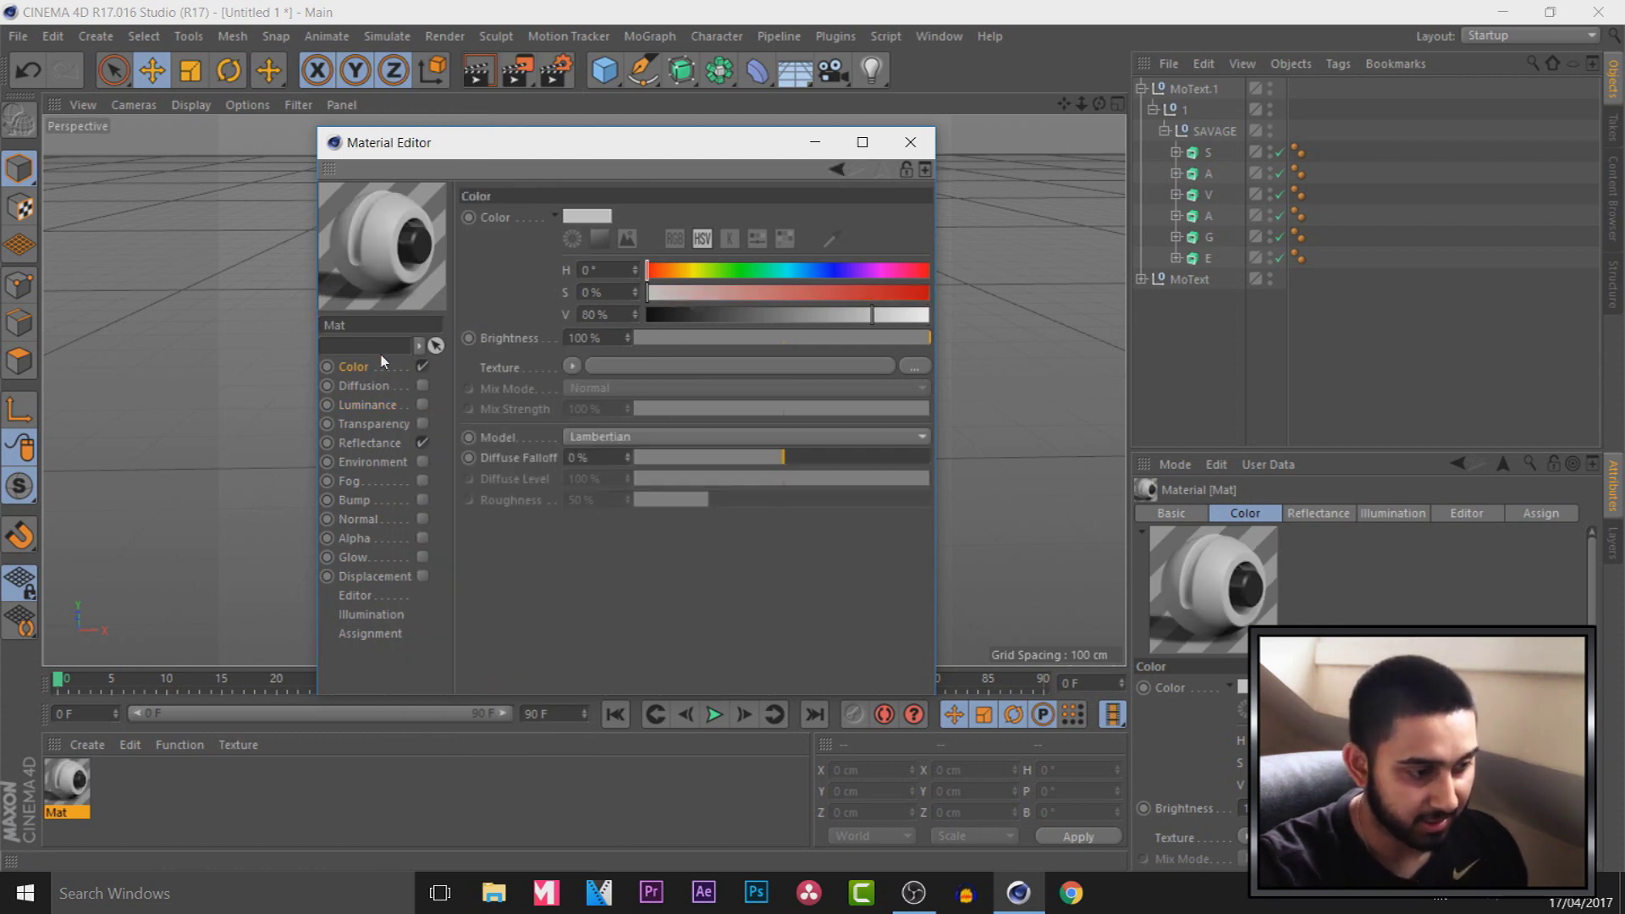
left_click_drag(657, 280, 1024, 282)
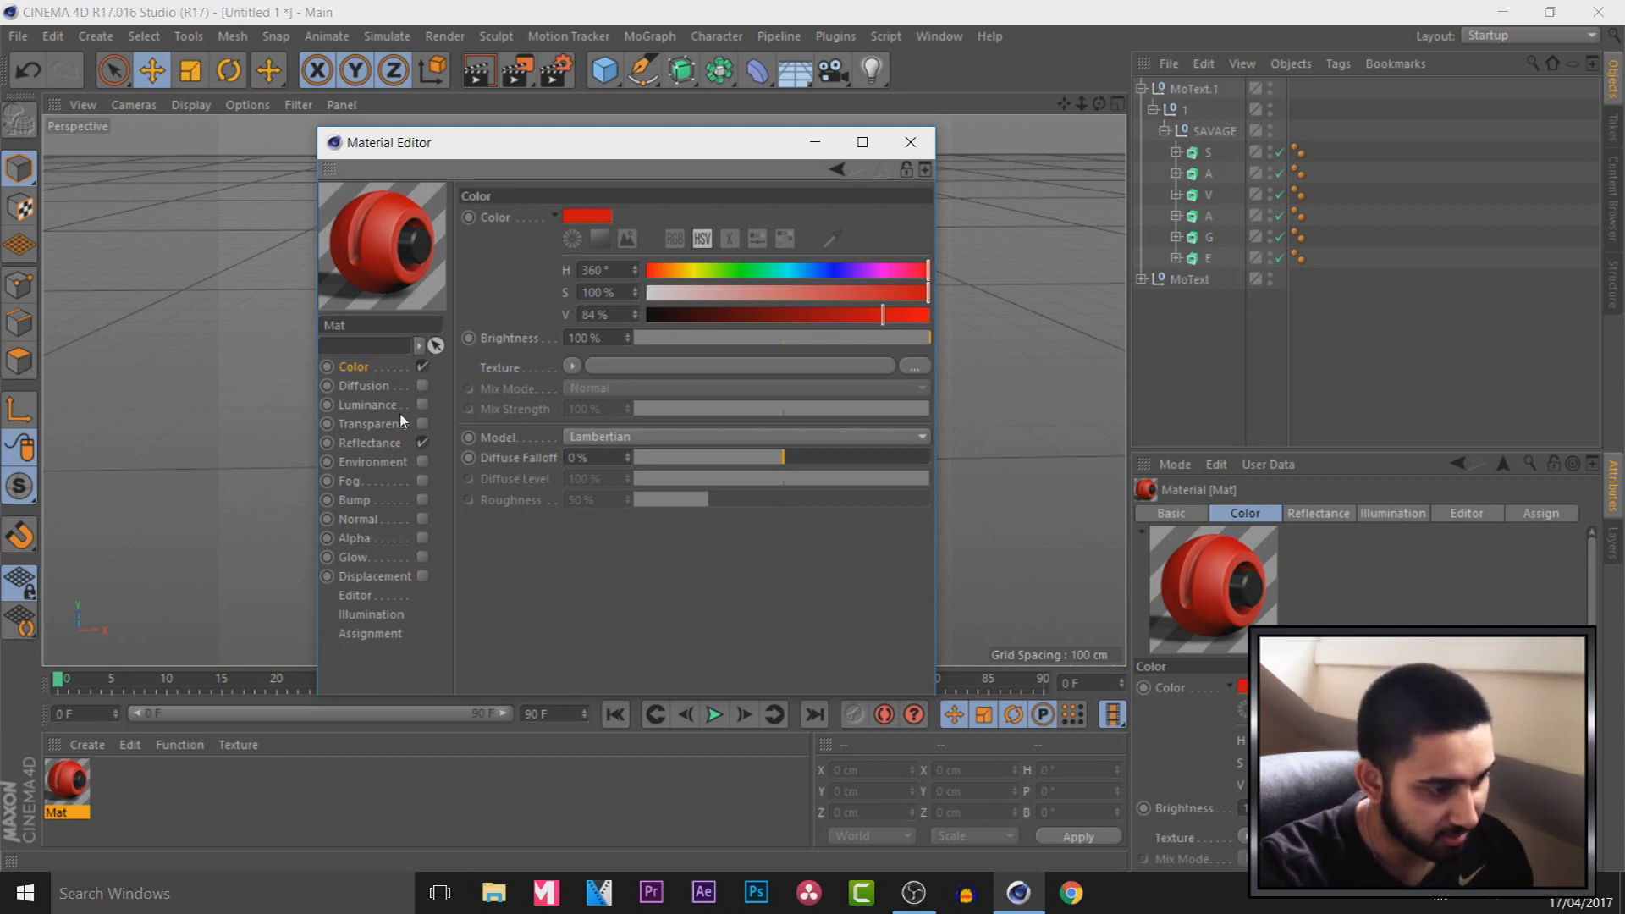
- Enable Luminance on the red material with a colour of H 0°, S 100%, V 72%, and close its editor
left_click(422, 405)
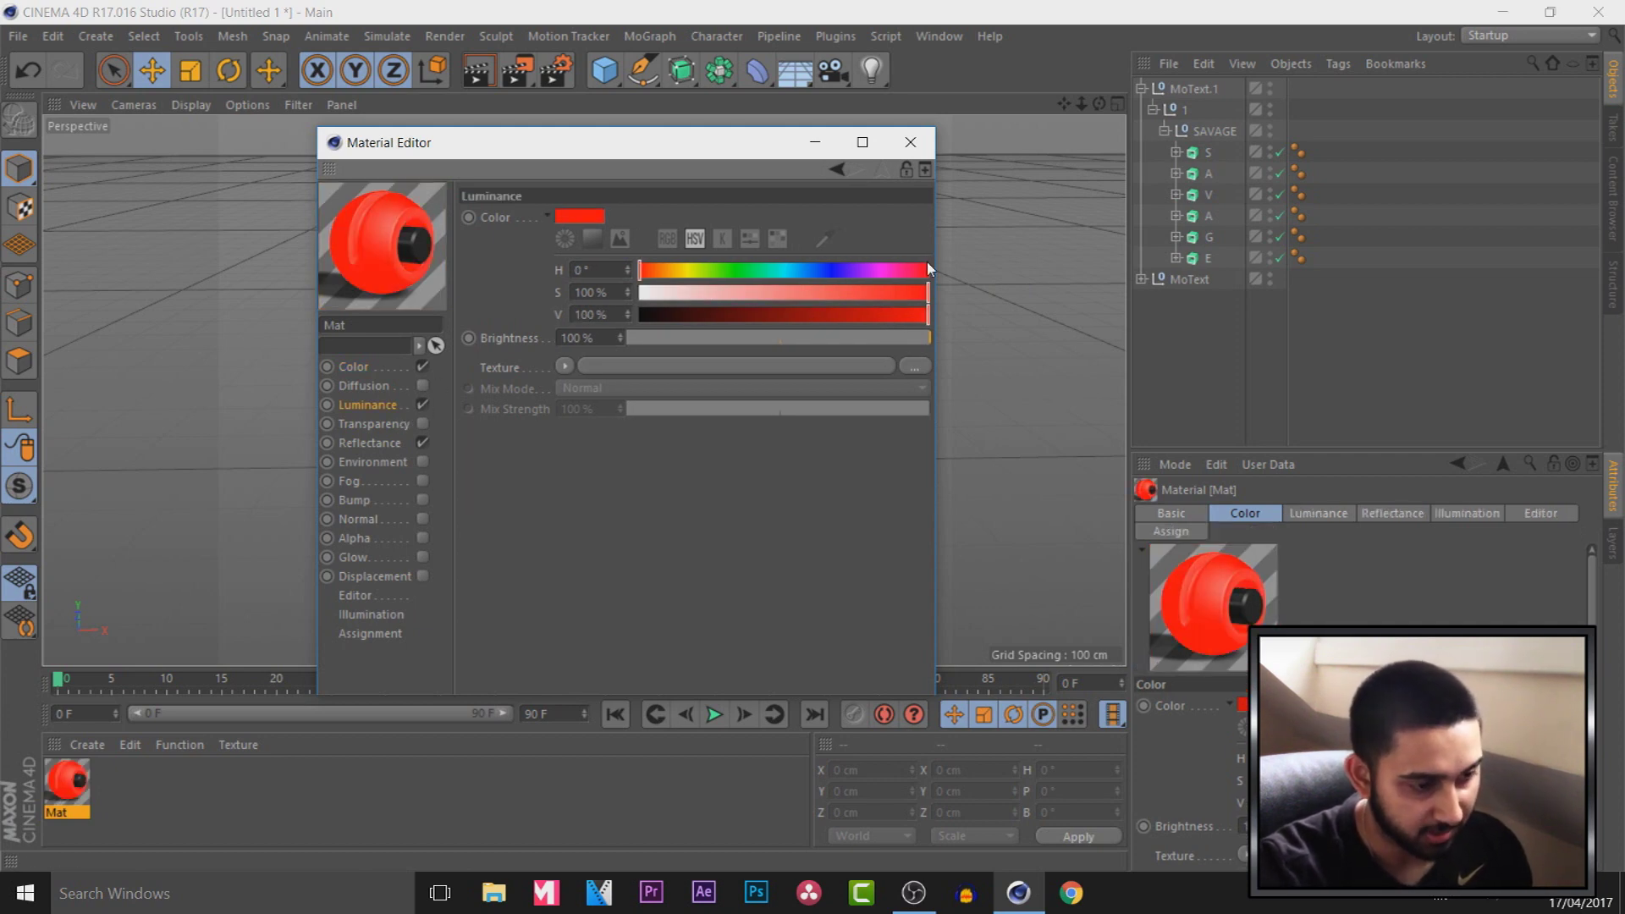
left_click(849, 320)
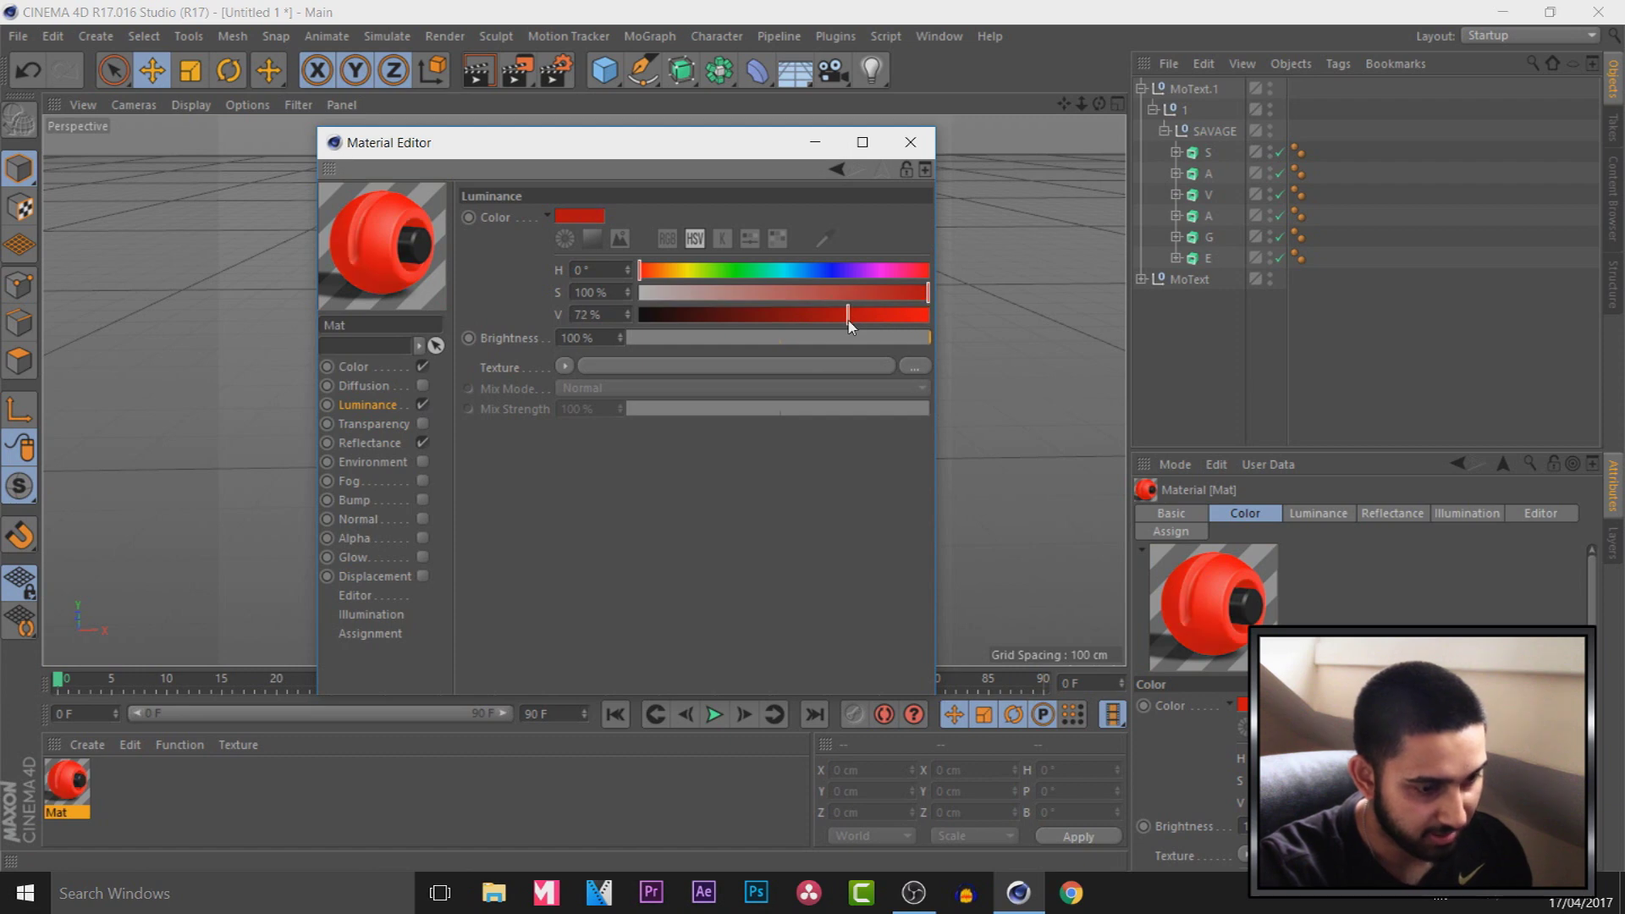
left_click(911, 142)
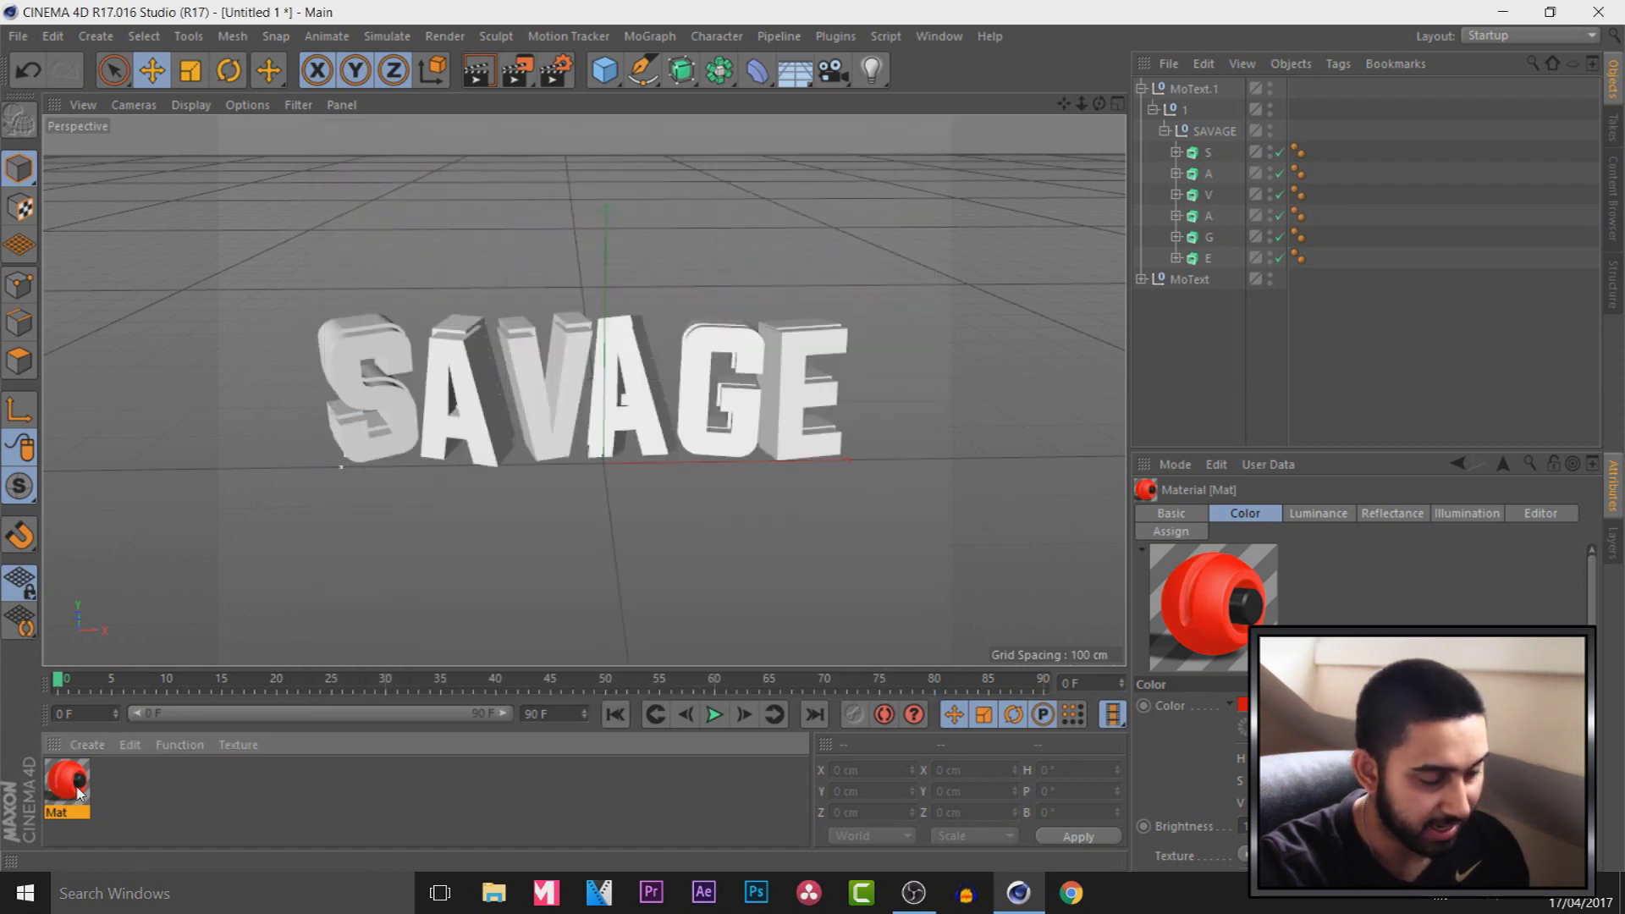
- Apply the red material to the letters S, V and G of the MoText.1 group
left_click_drag(1224, 153, 1225, 153)
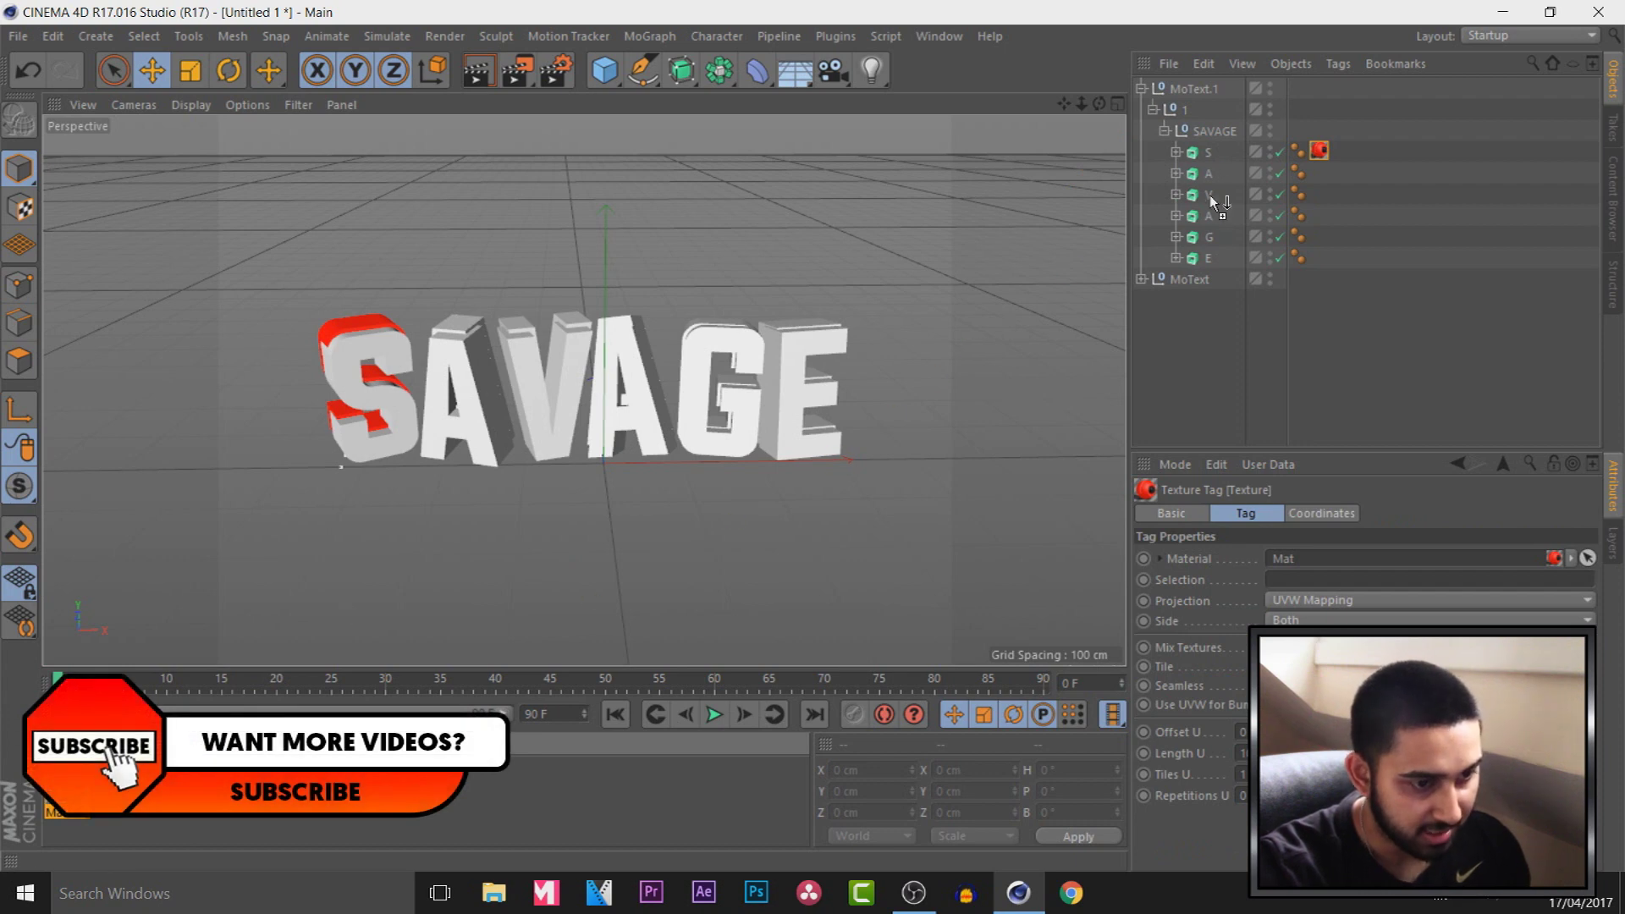
left_click_drag(1207, 185, 1207, 192)
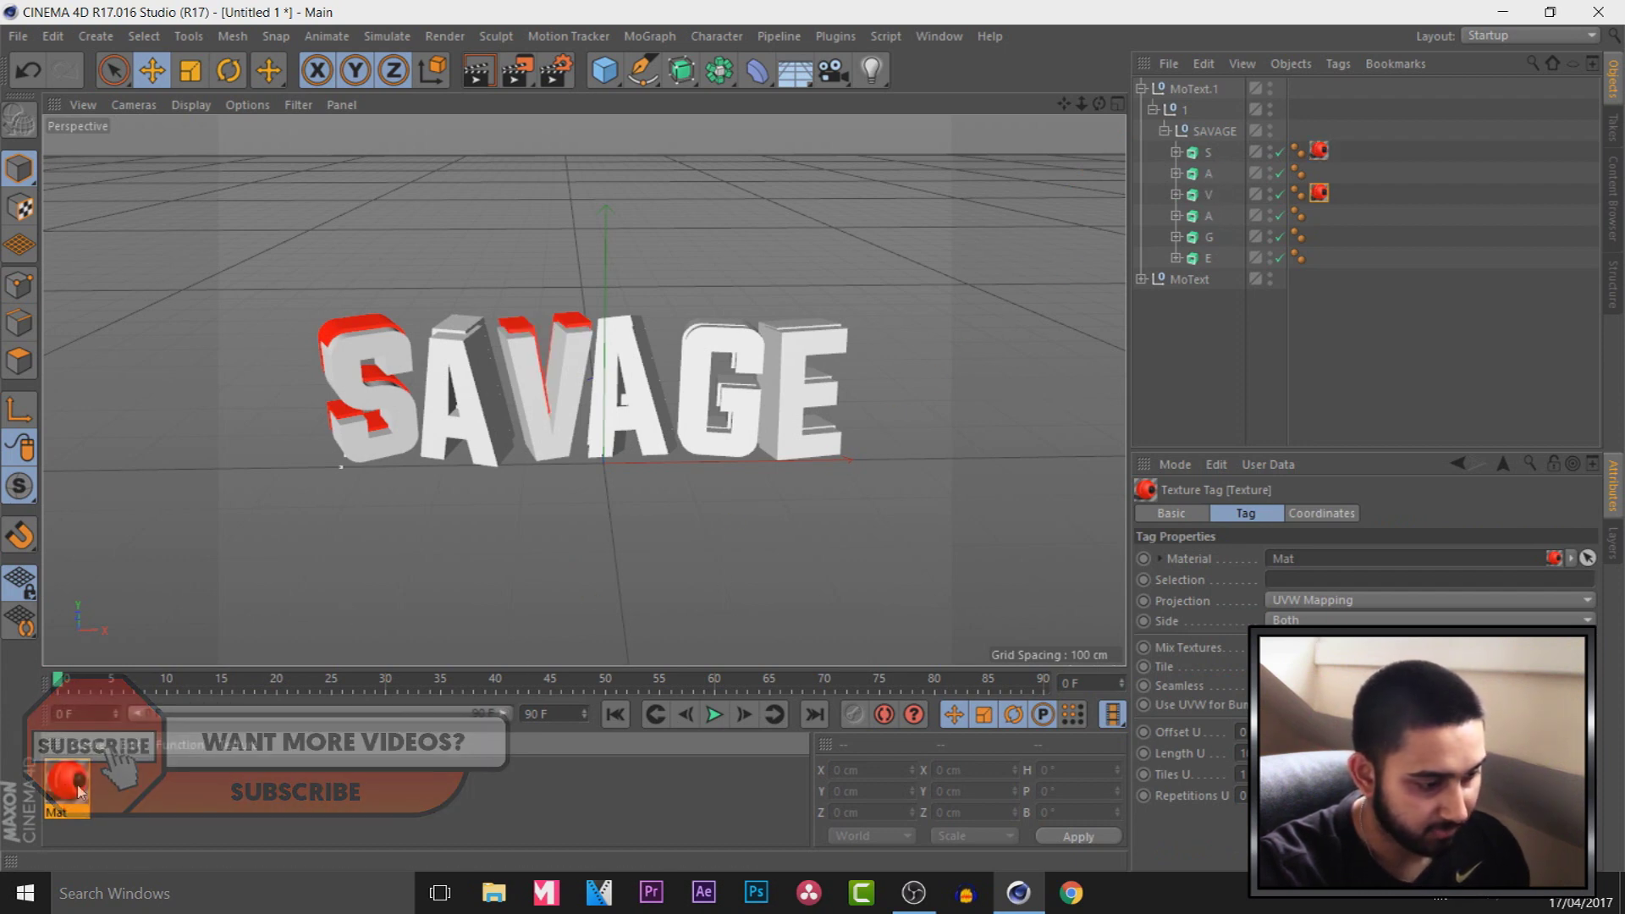
left_click_drag(1225, 235, 1226, 236)
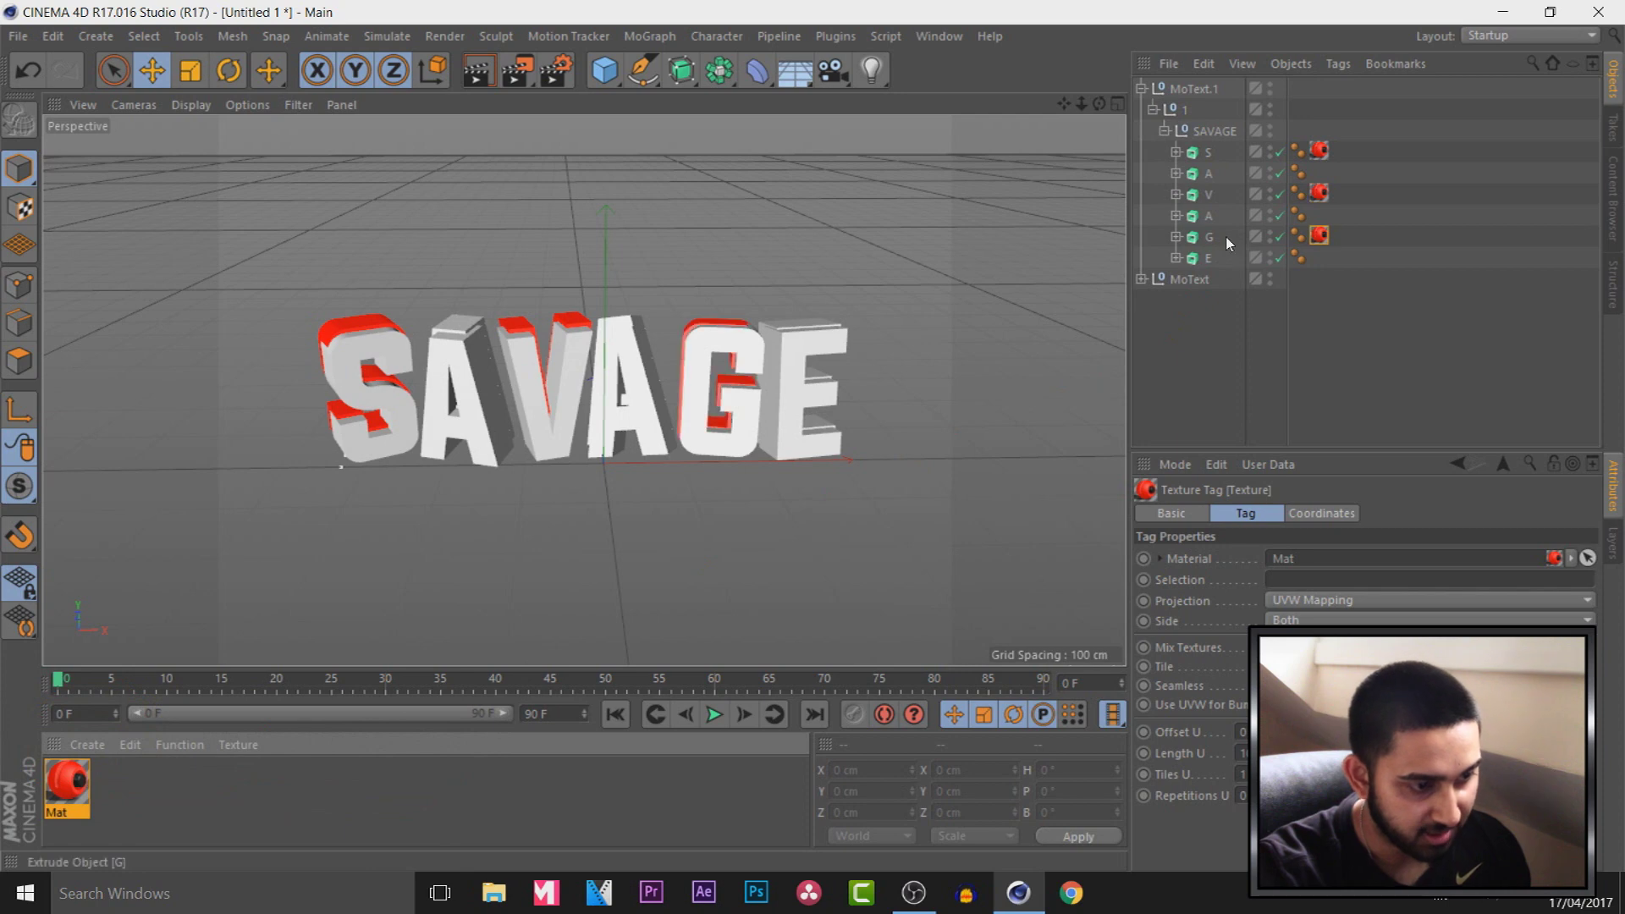
- Collapse MoText.1, expand the original MoText group and apply the red material to both of its A letters and its E
left_click(1141, 88)
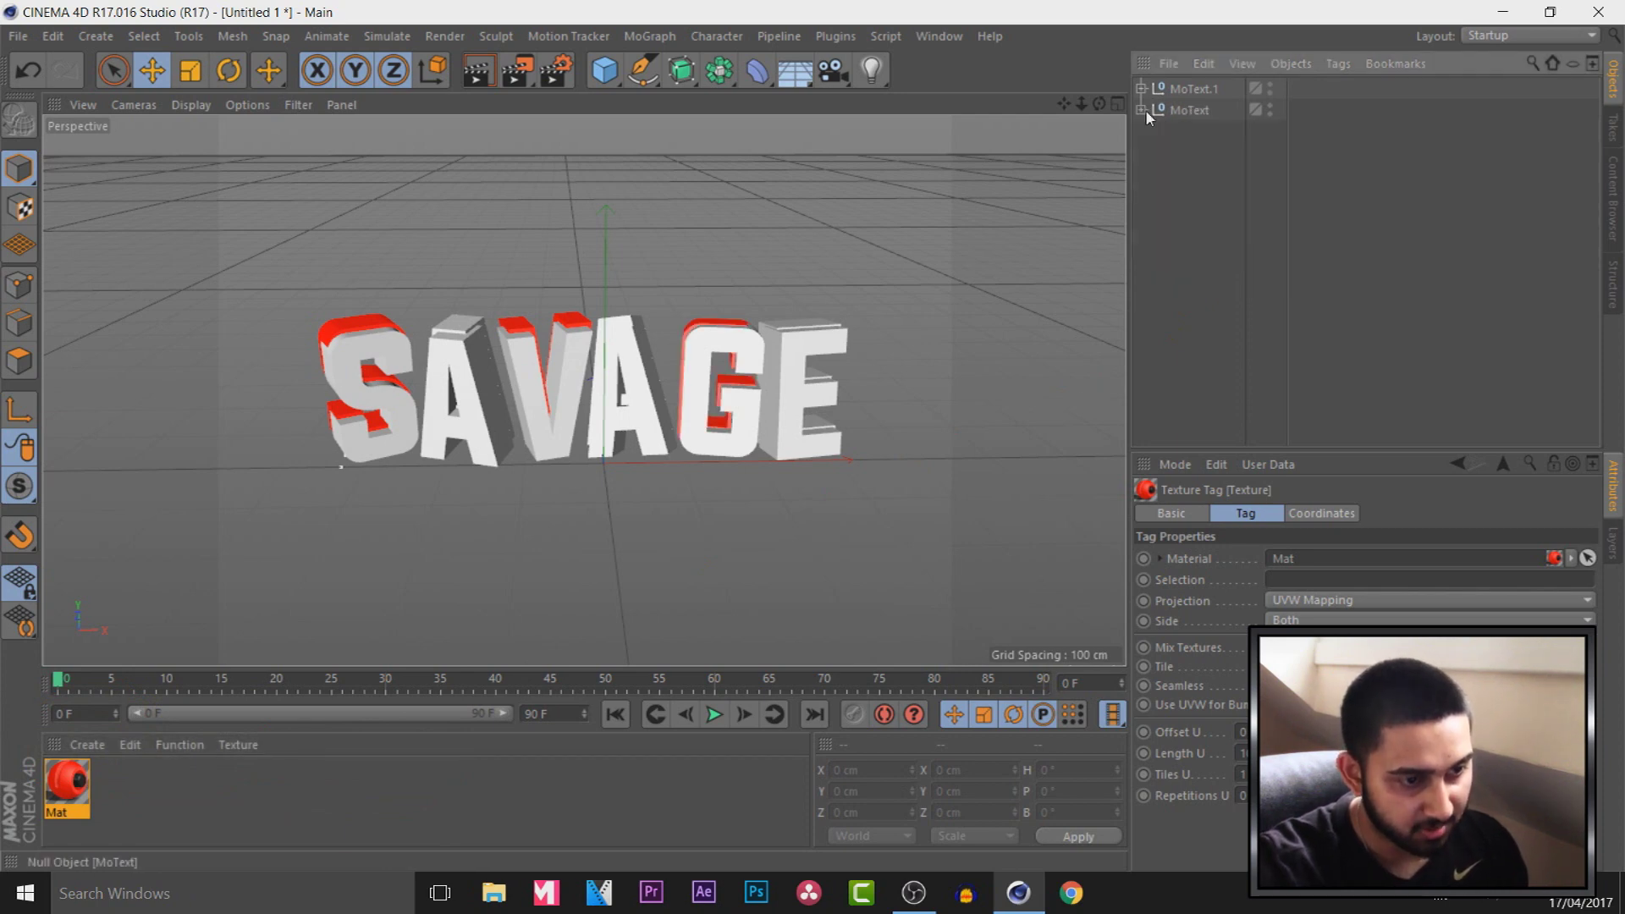
left_click(1142, 109)
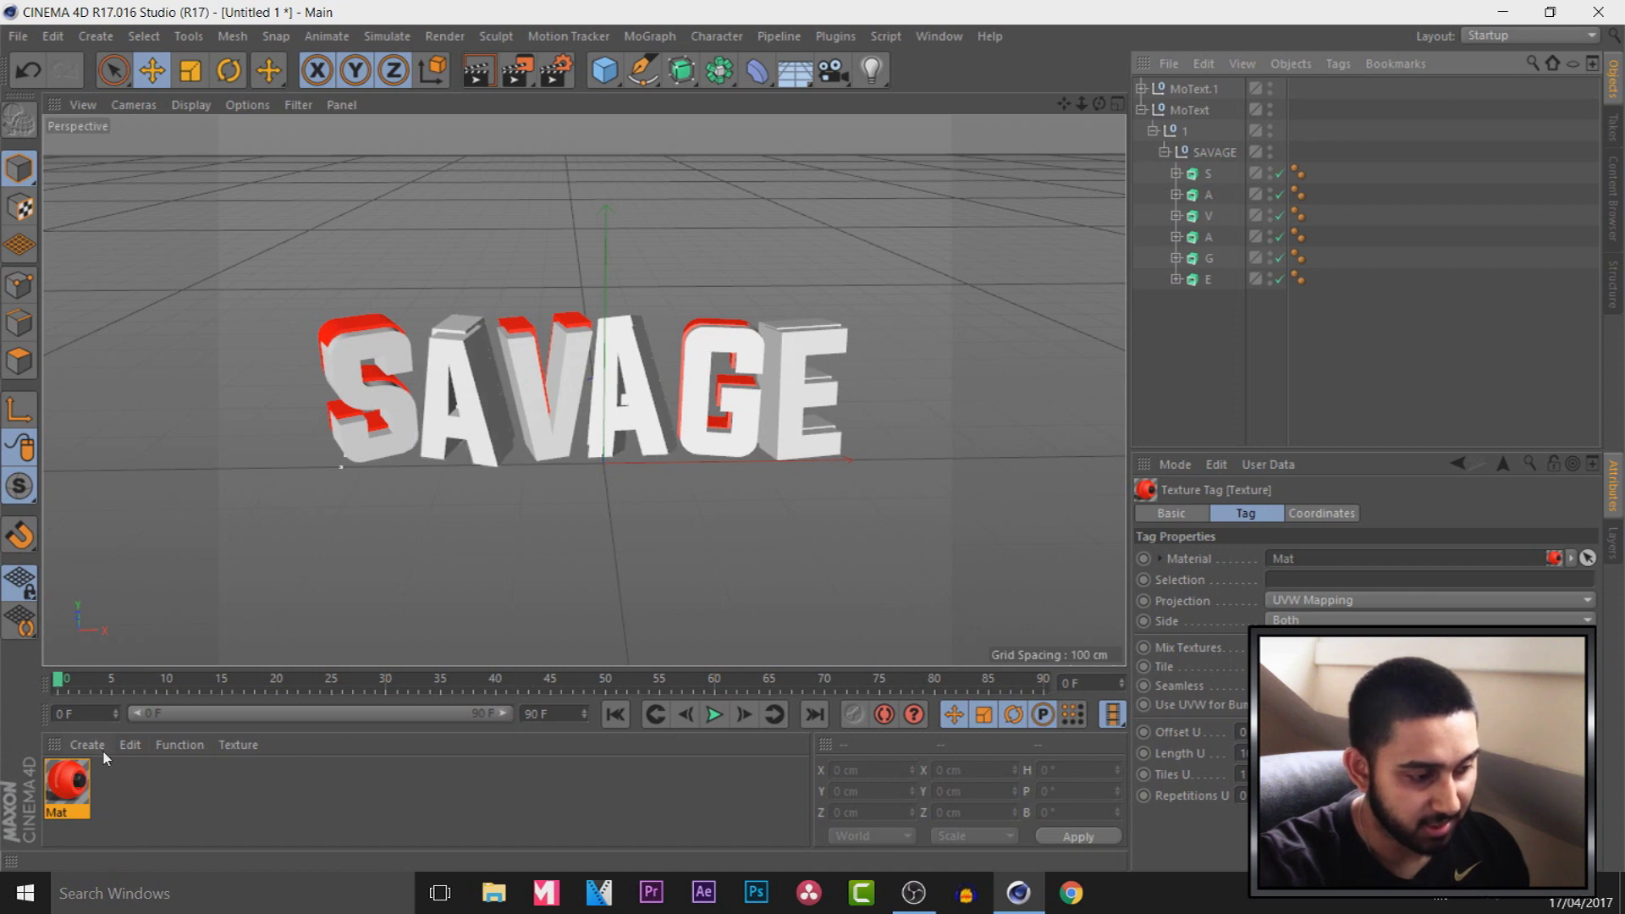
left_click(68, 794)
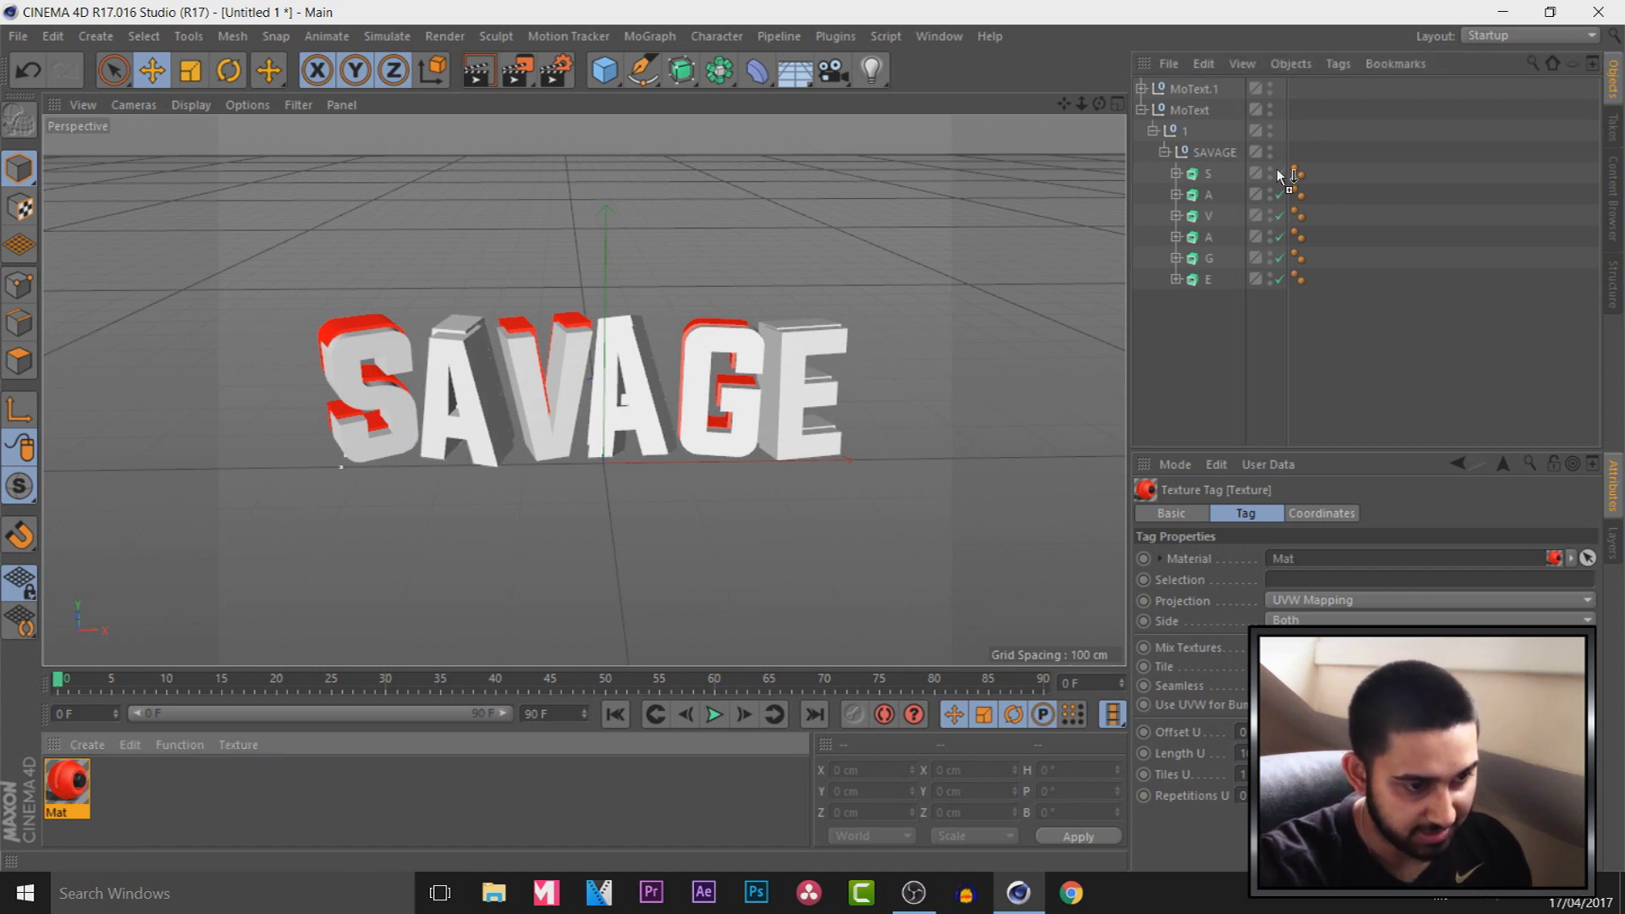
left_click_drag(1277, 169, 1216, 234)
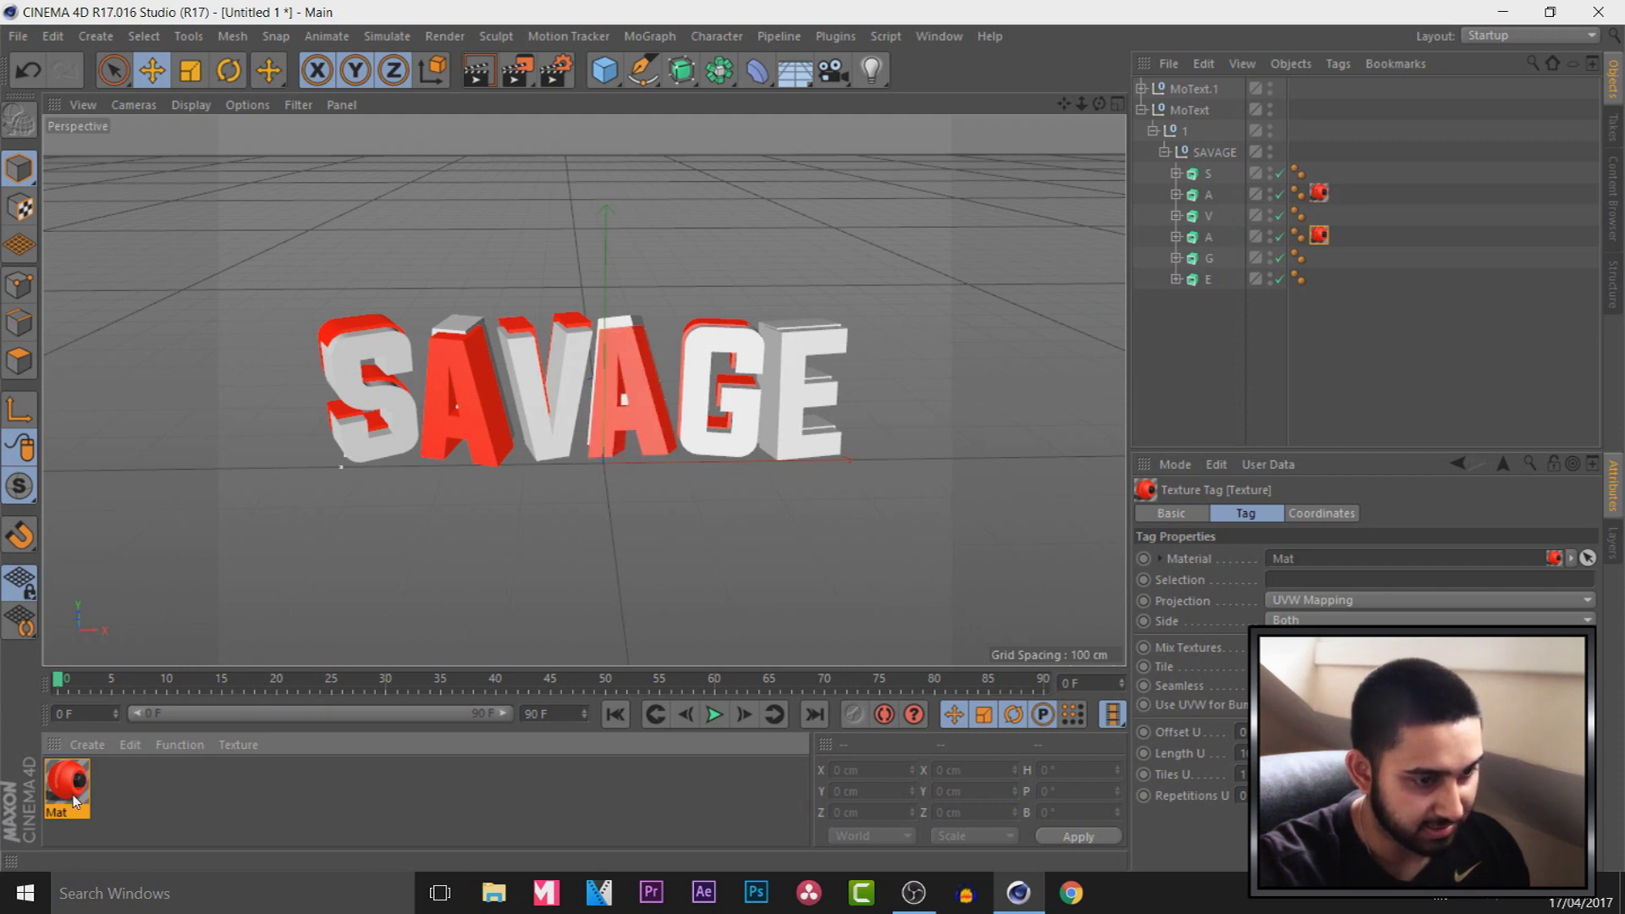
left_click_drag(1224, 278, 1226, 277)
left_click(374, 606)
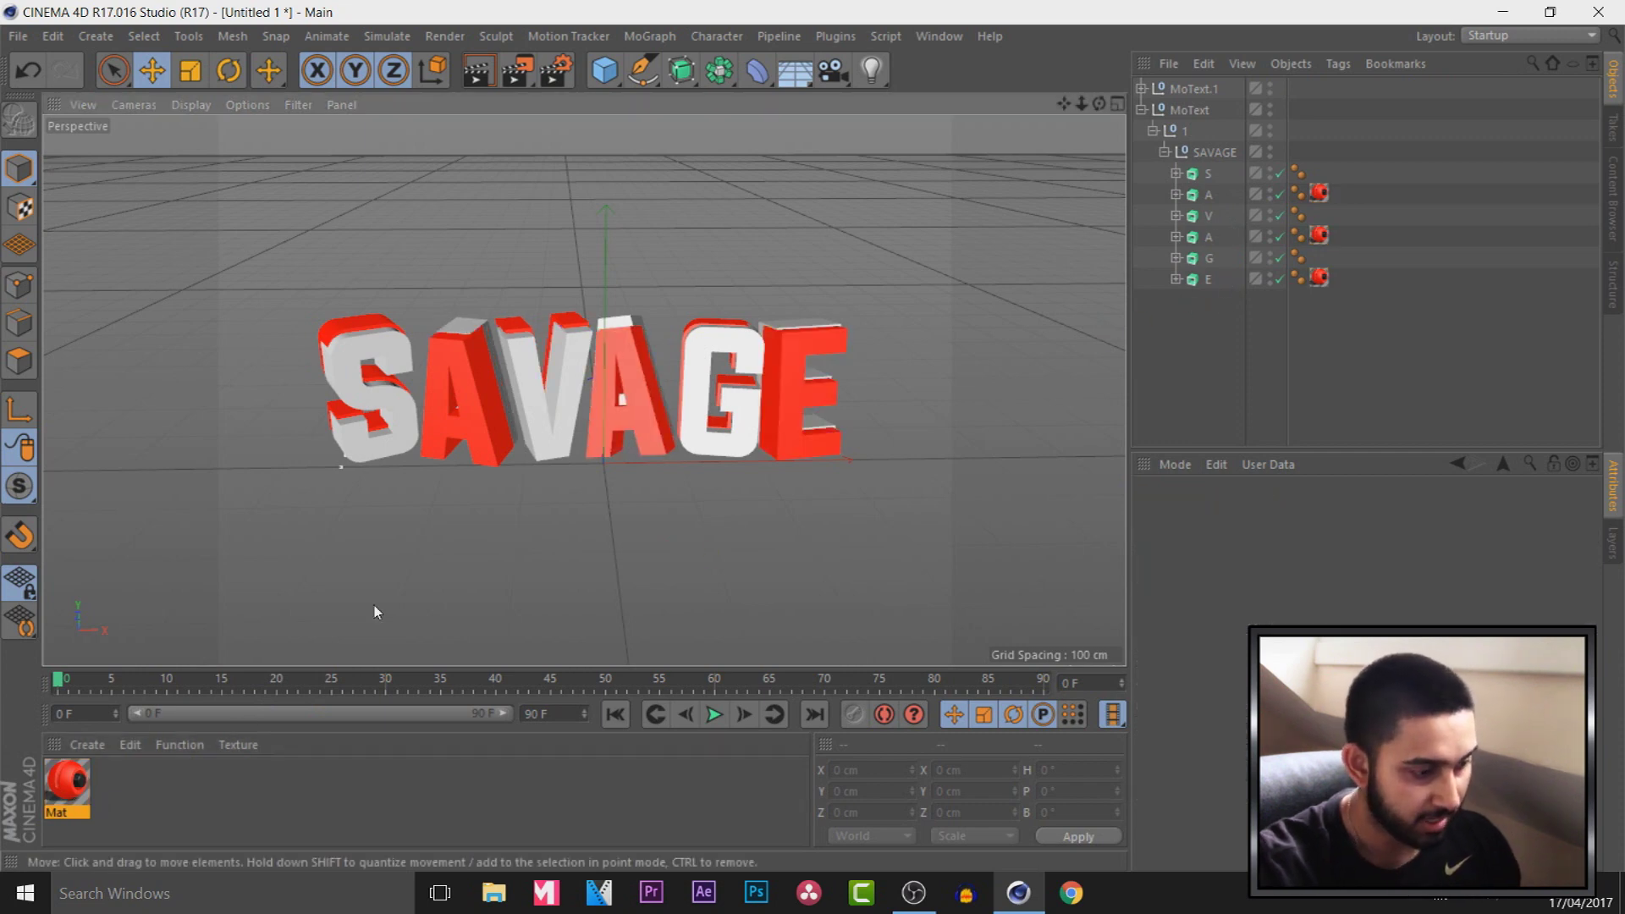
- Create a second material with the Object (Soft Shadow) preview and set its colour value V to 100% for white
double_click(140, 780)
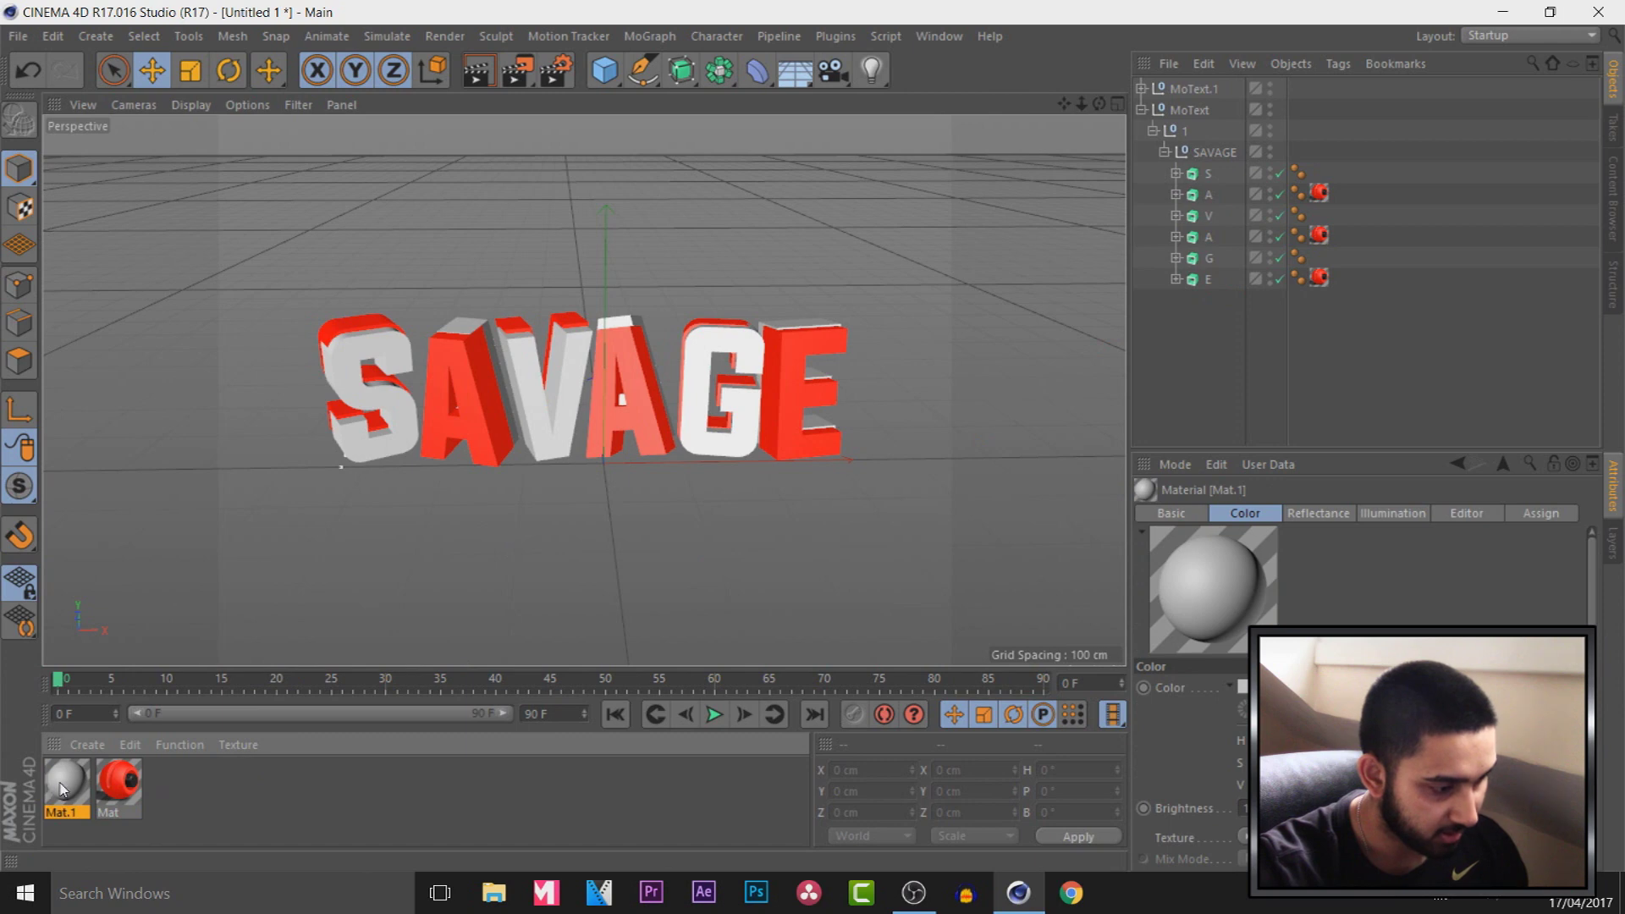
double_click(61, 789)
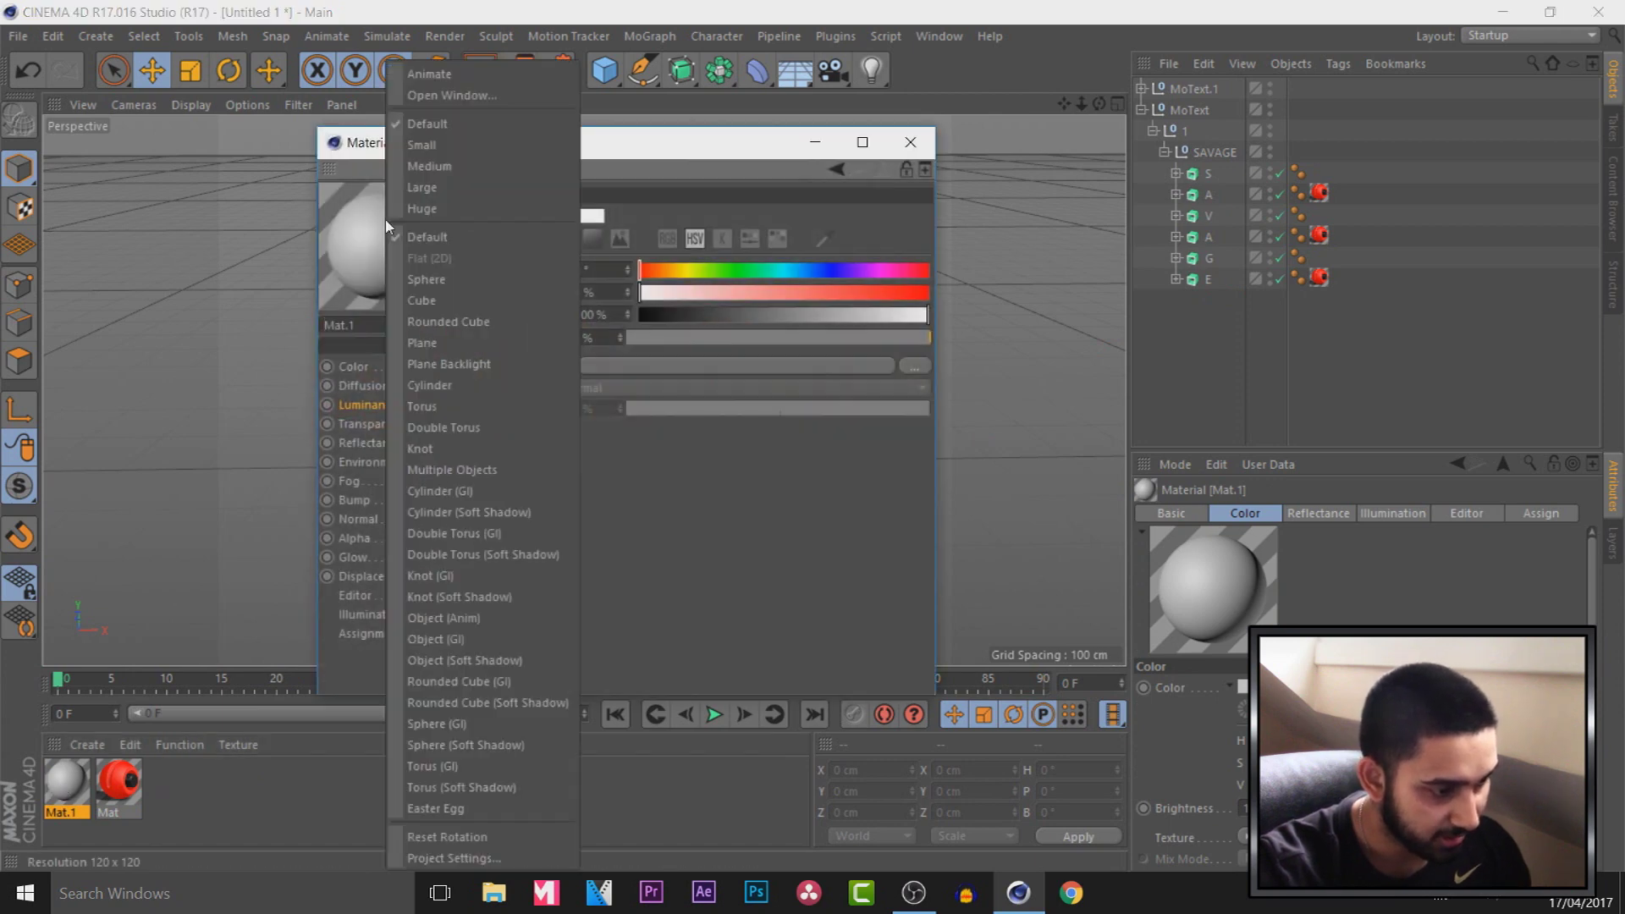
left_click(483, 661)
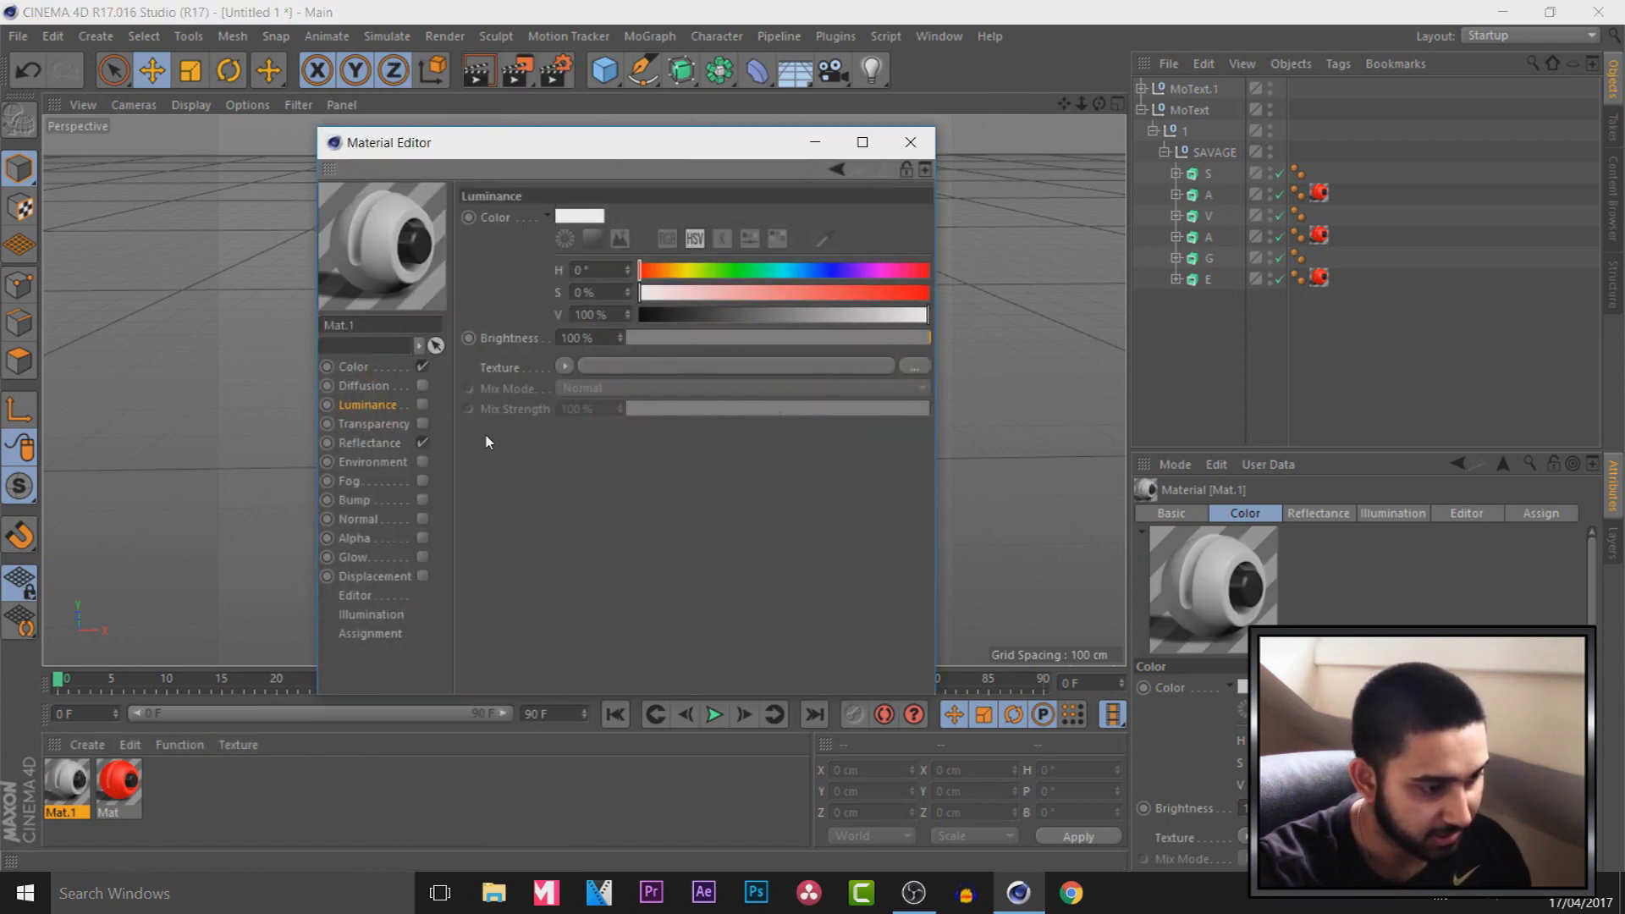
left_click(388, 364)
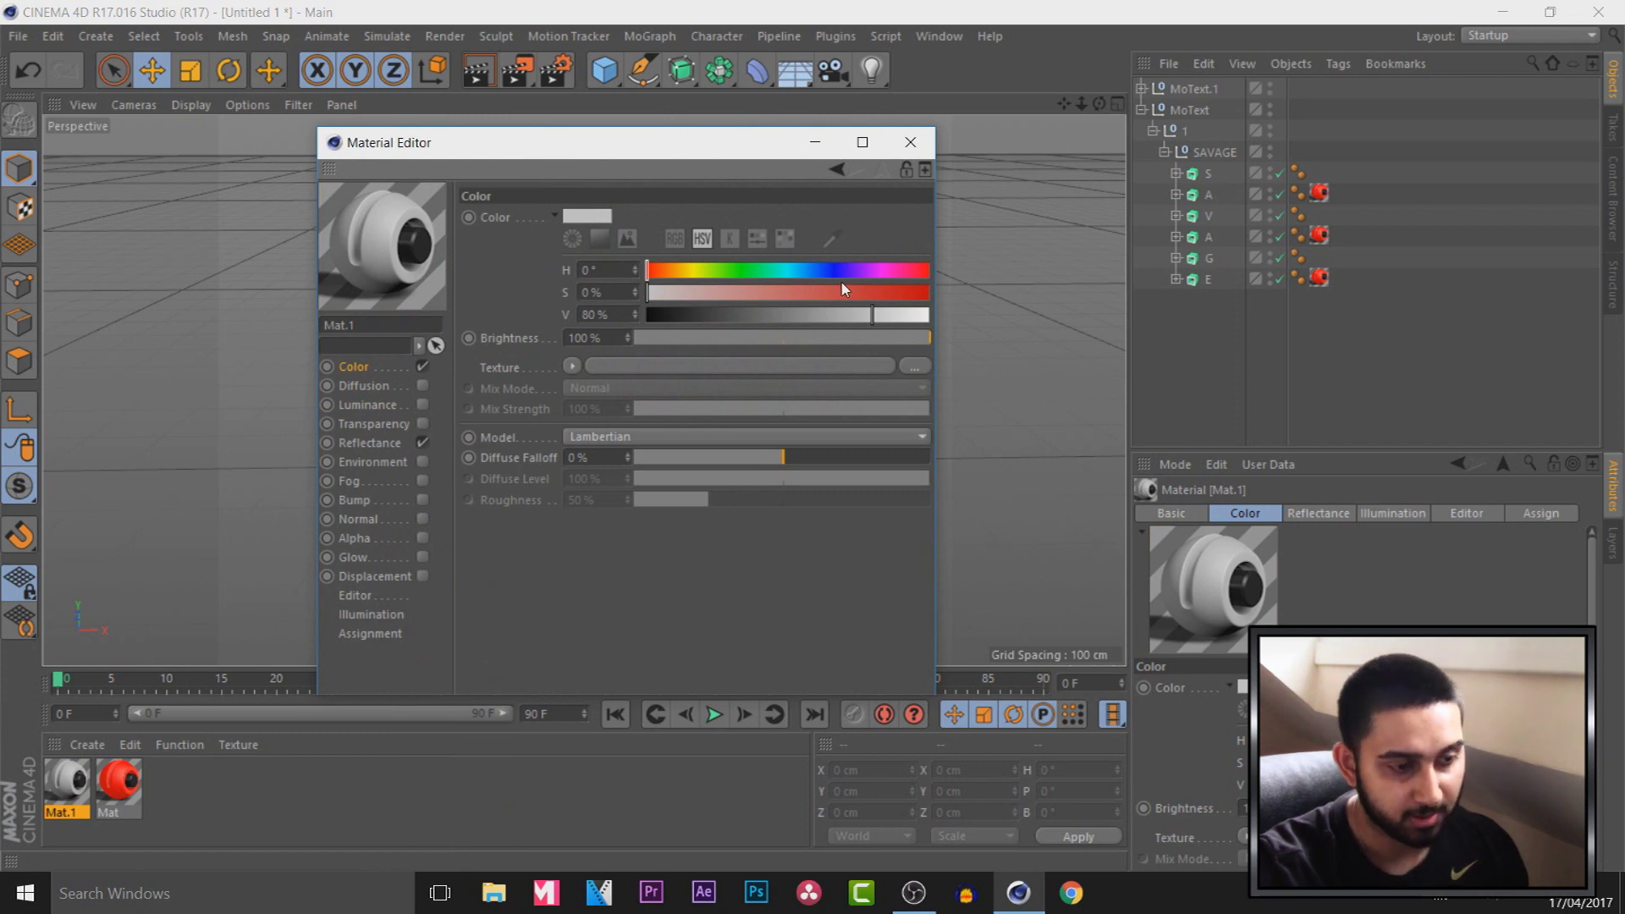
left_click_drag(877, 315, 929, 315)
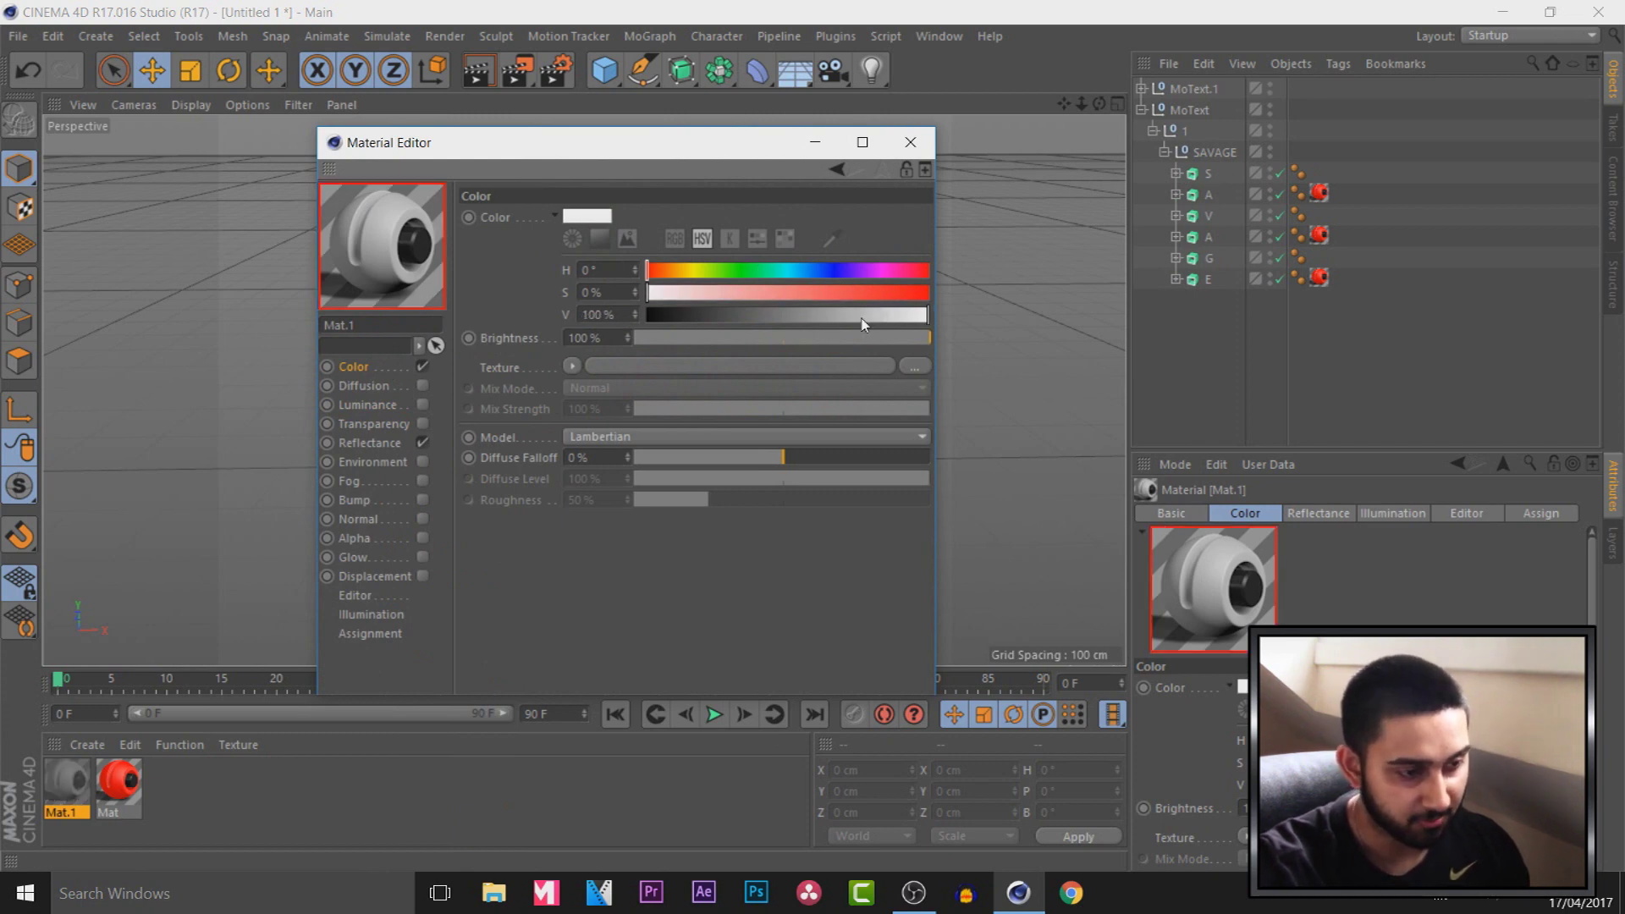
- Enable white Luminance on the second material at 38% brightness and close its editor
left_click(421, 407)
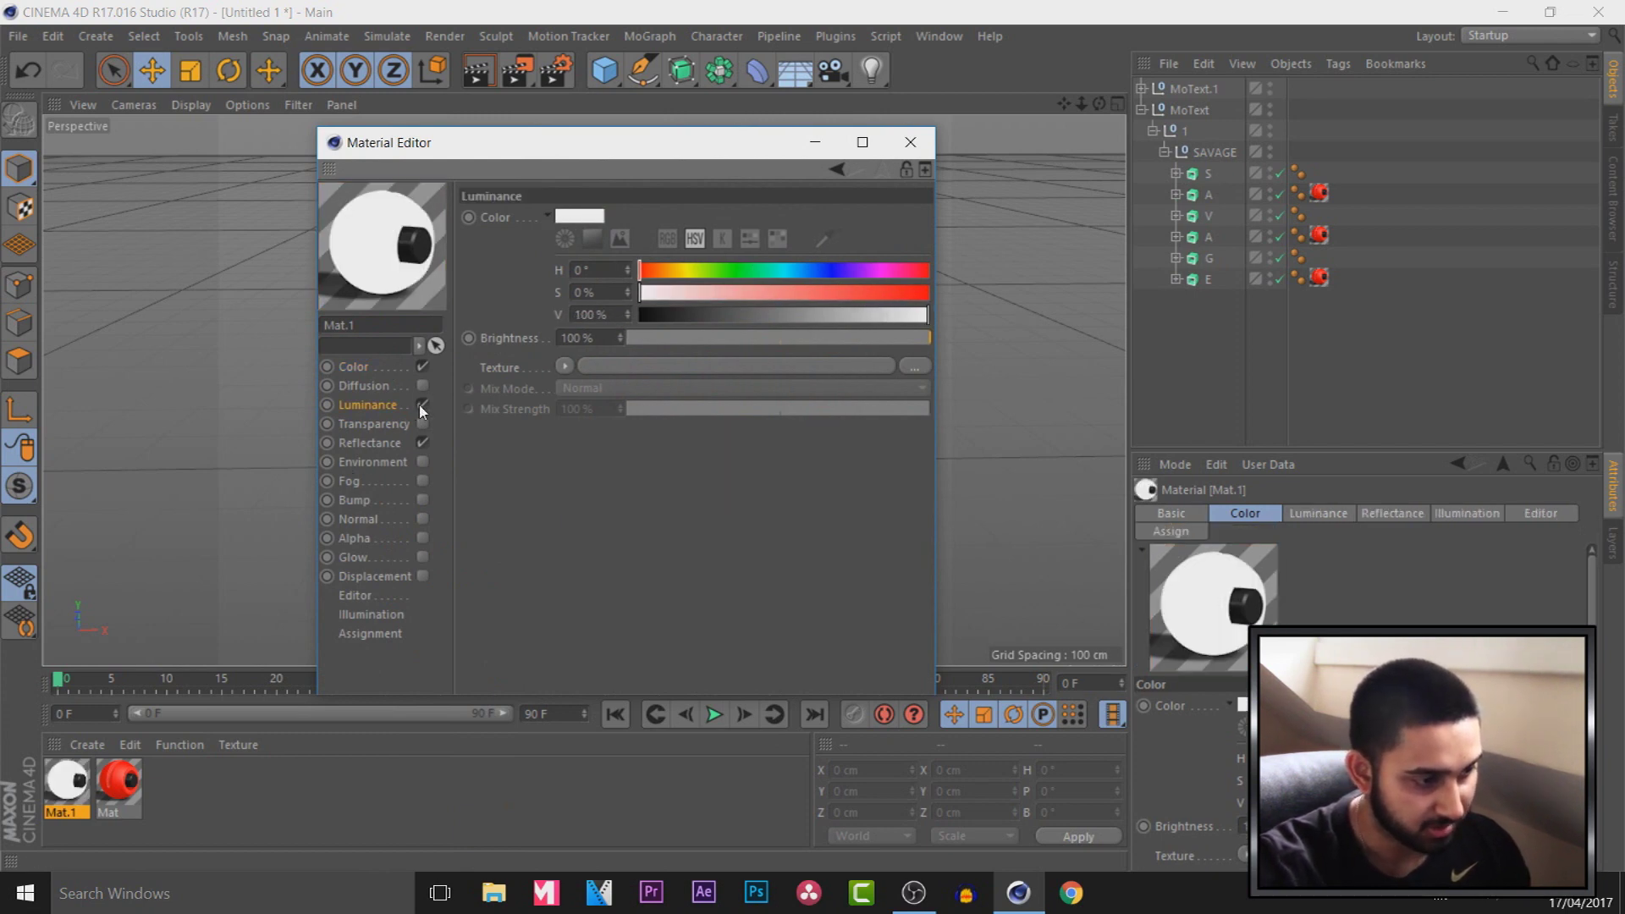
left_click_drag(868, 334, 744, 352)
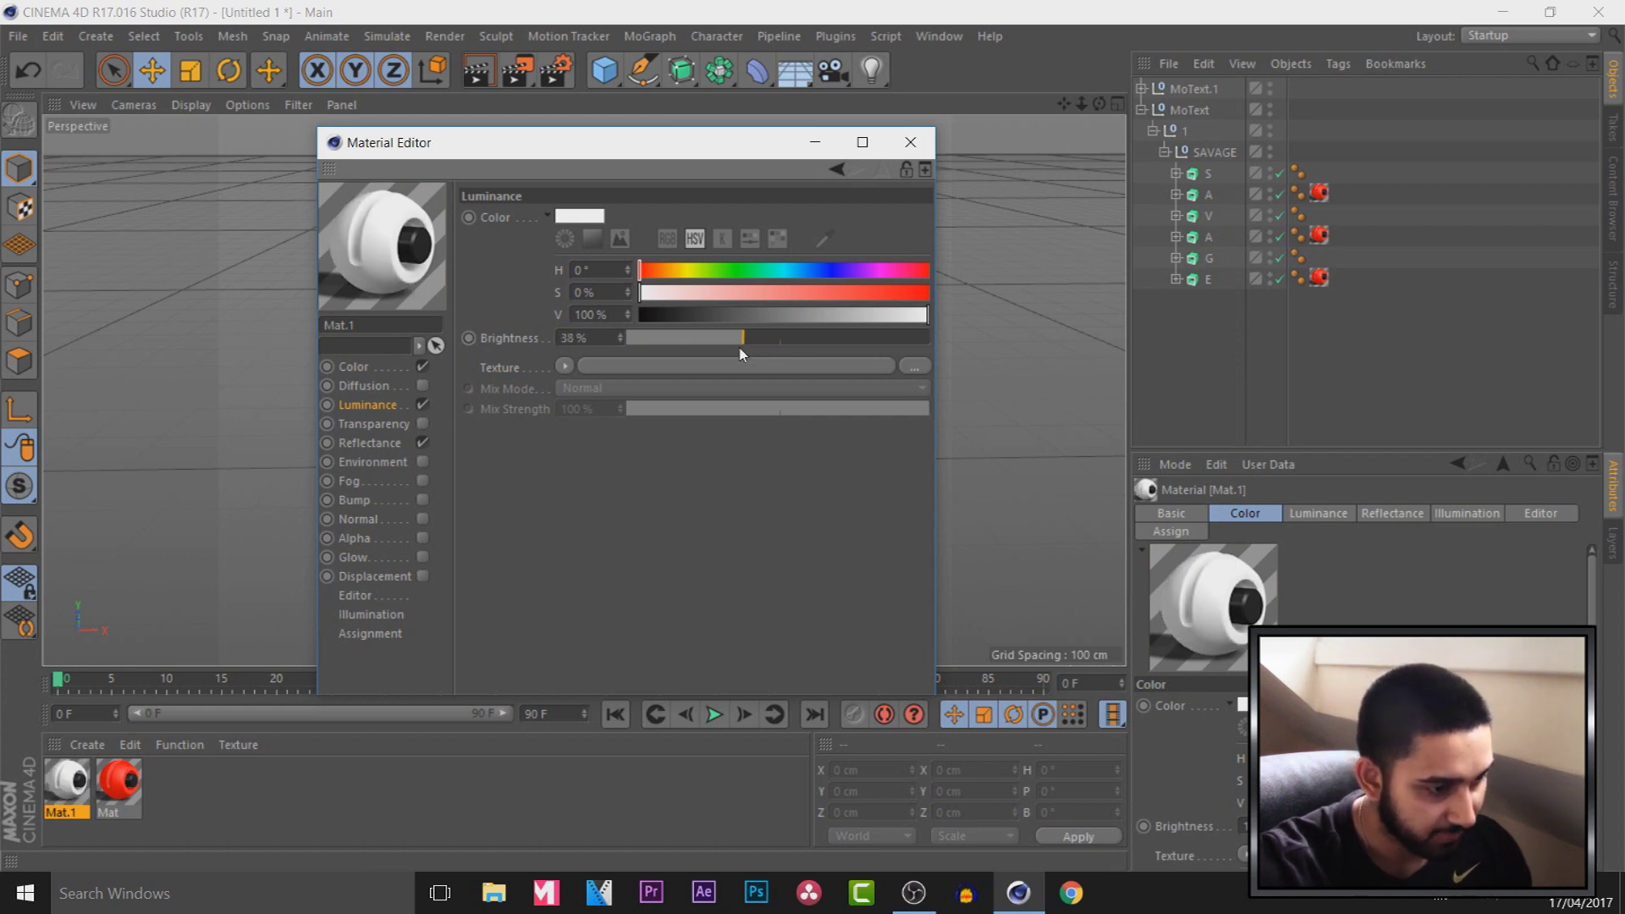
left_click(911, 142)
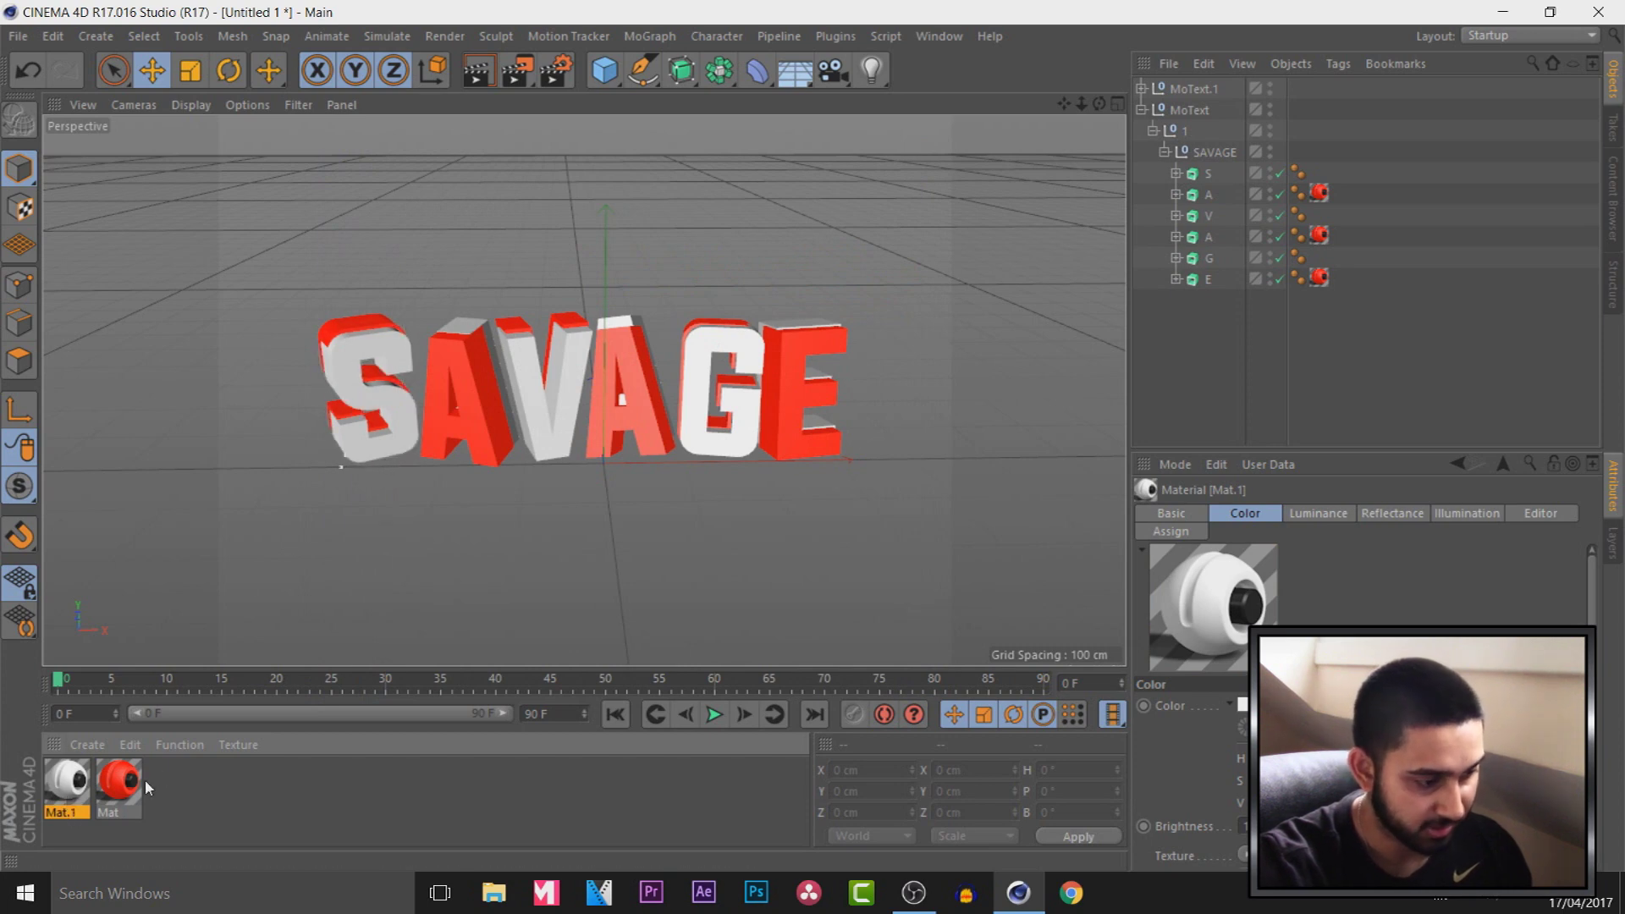
- Apply the white material to the letters S, V and G of the original MoText group
left_click_drag(60, 793, 353, 394)
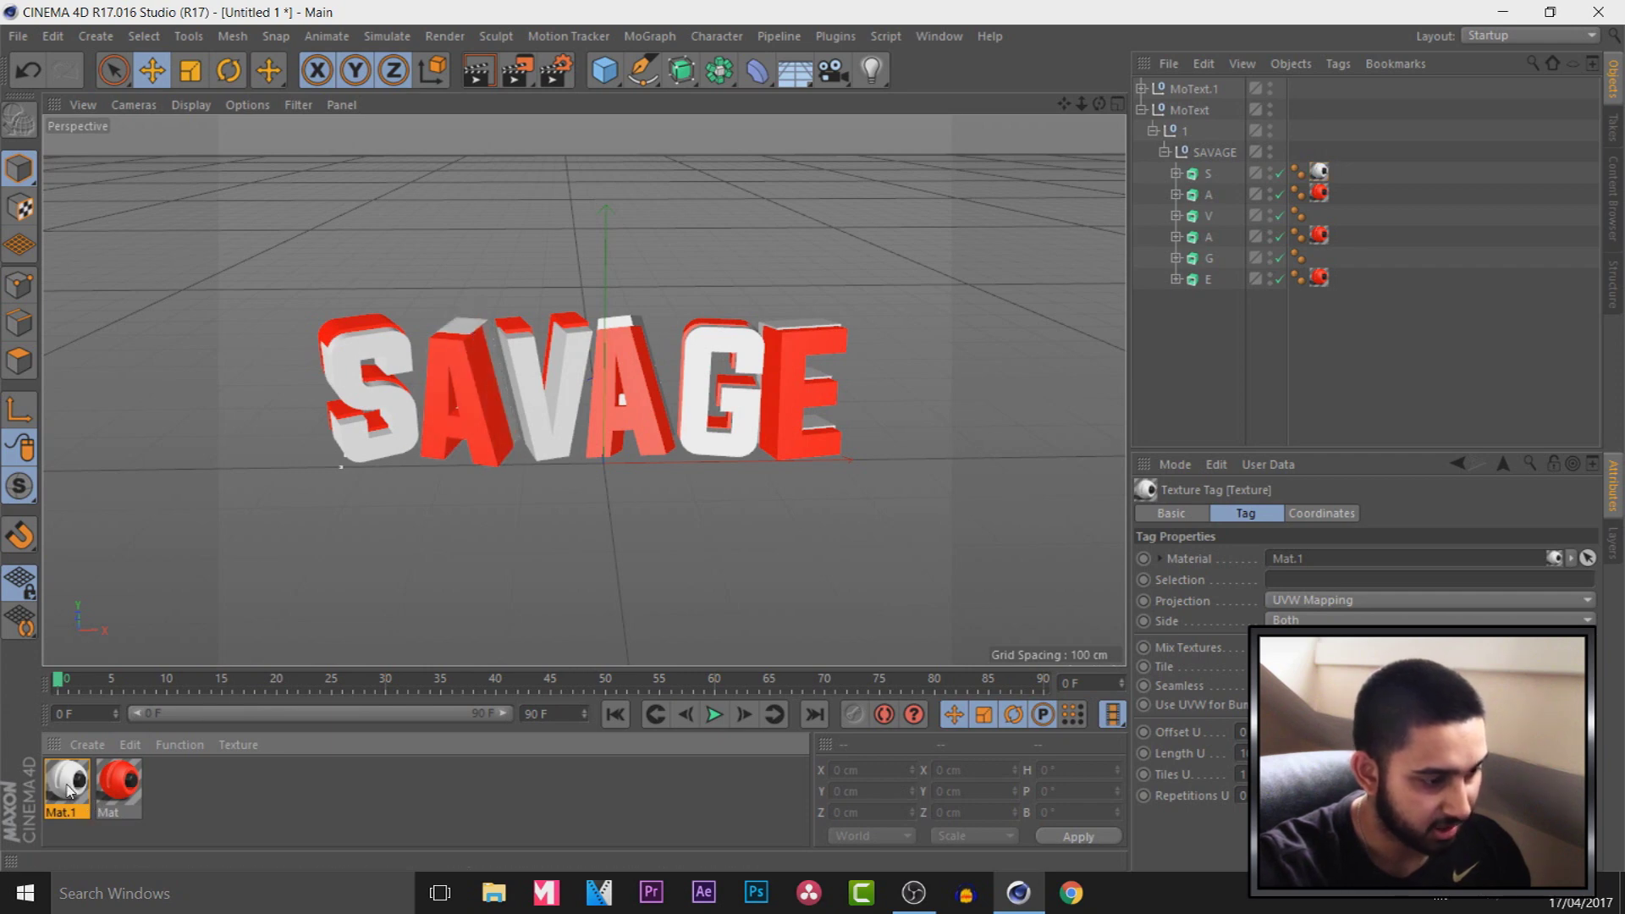
left_click_drag(71, 791, 550, 398)
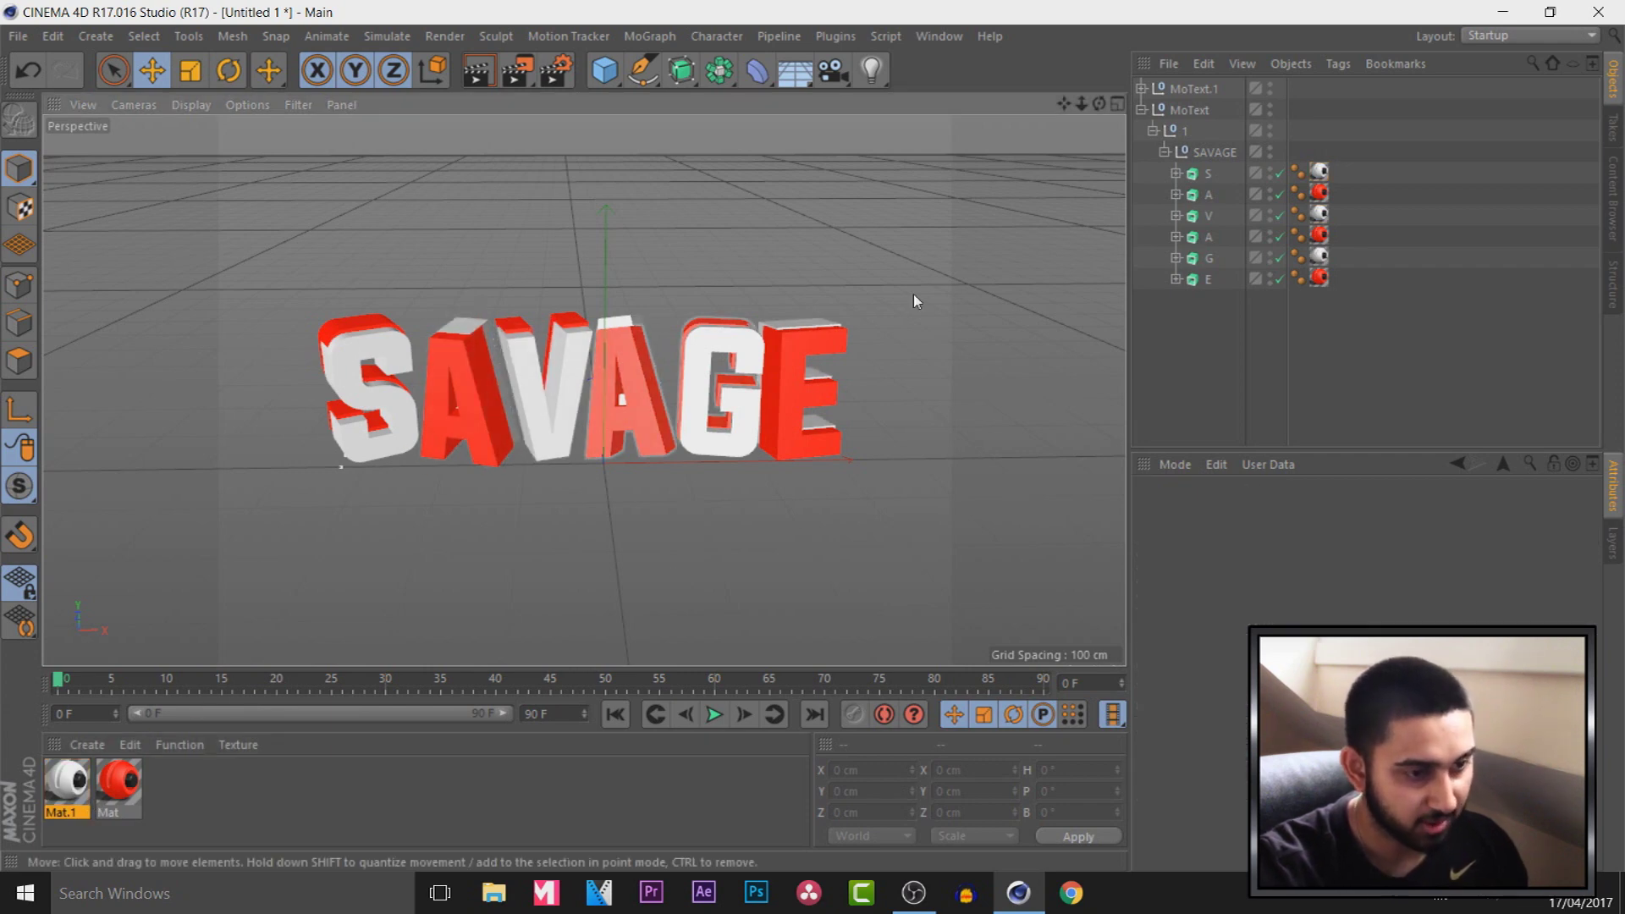
- Set the render output size to a width of 1920 and a height of 1080 pixels
mouse_move(1100, 103)
left_mouse_down()
mouse_move(1100, 85)
mouse_move(1104, 105)
left_mouse_up()
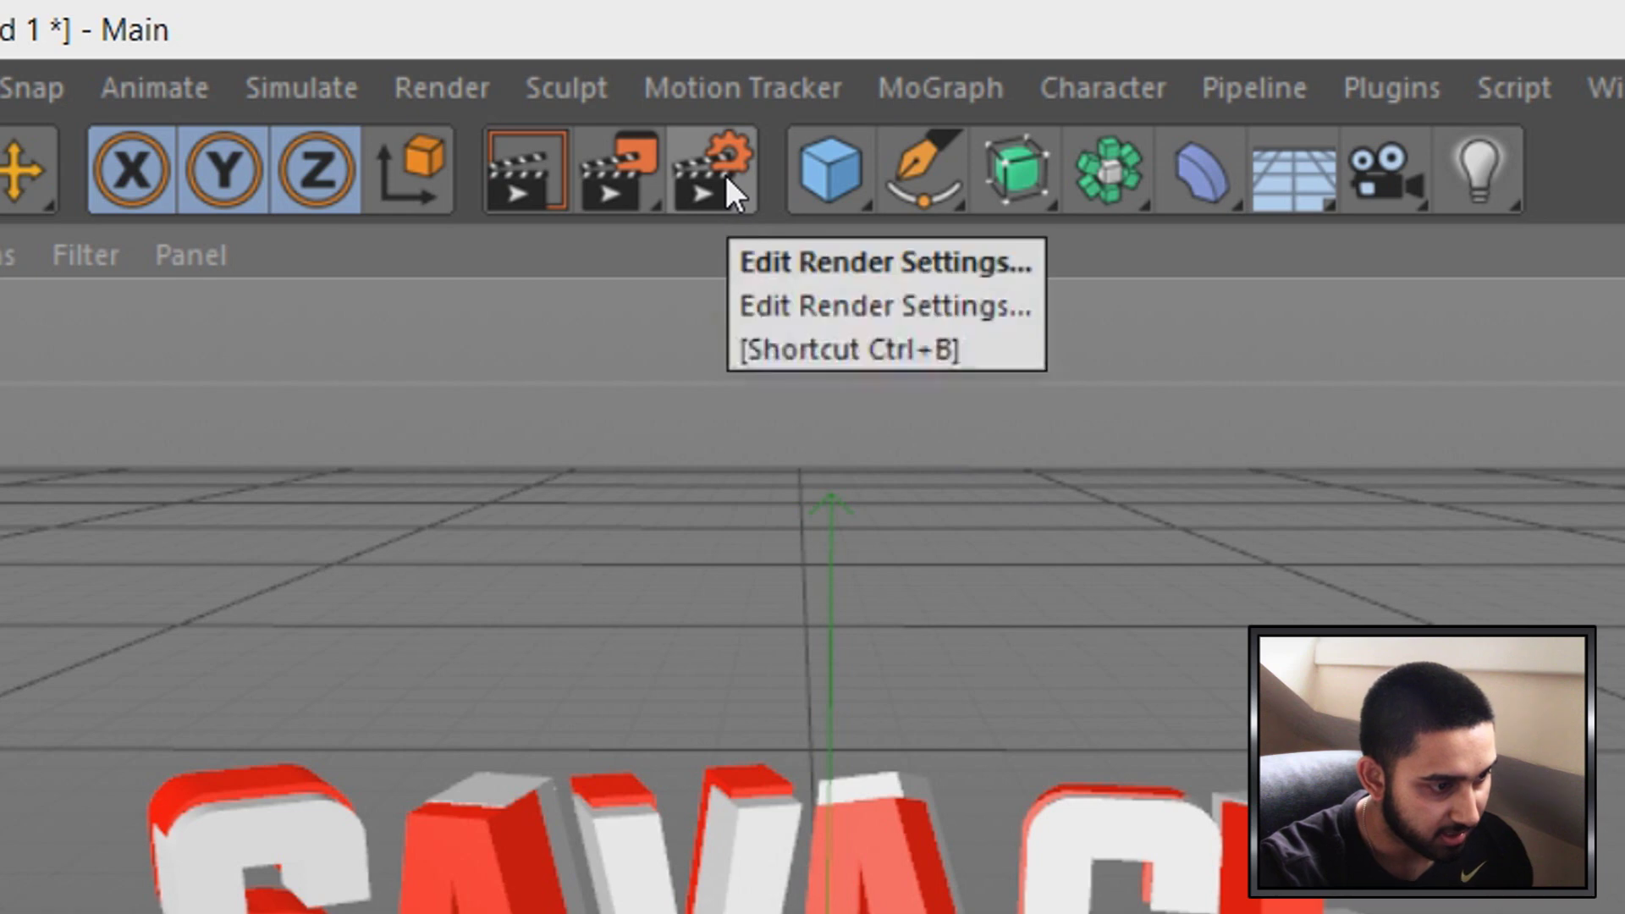
left_click(559, 71)
double_click(434, 110)
type("1")
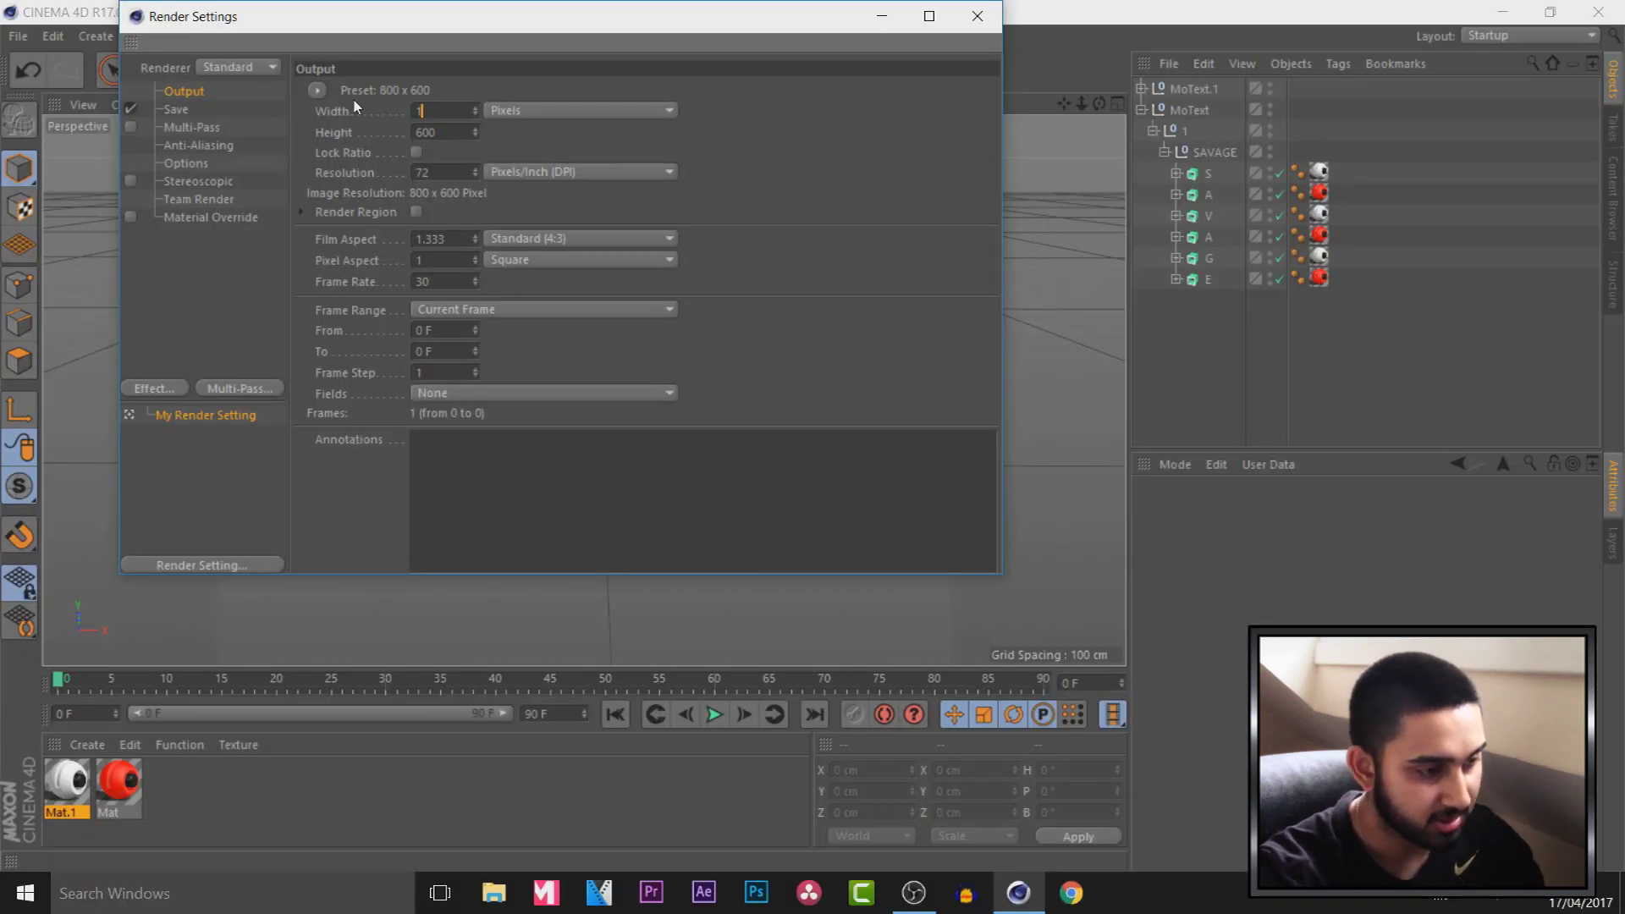
type("920")
key("Tab")
type("1080")
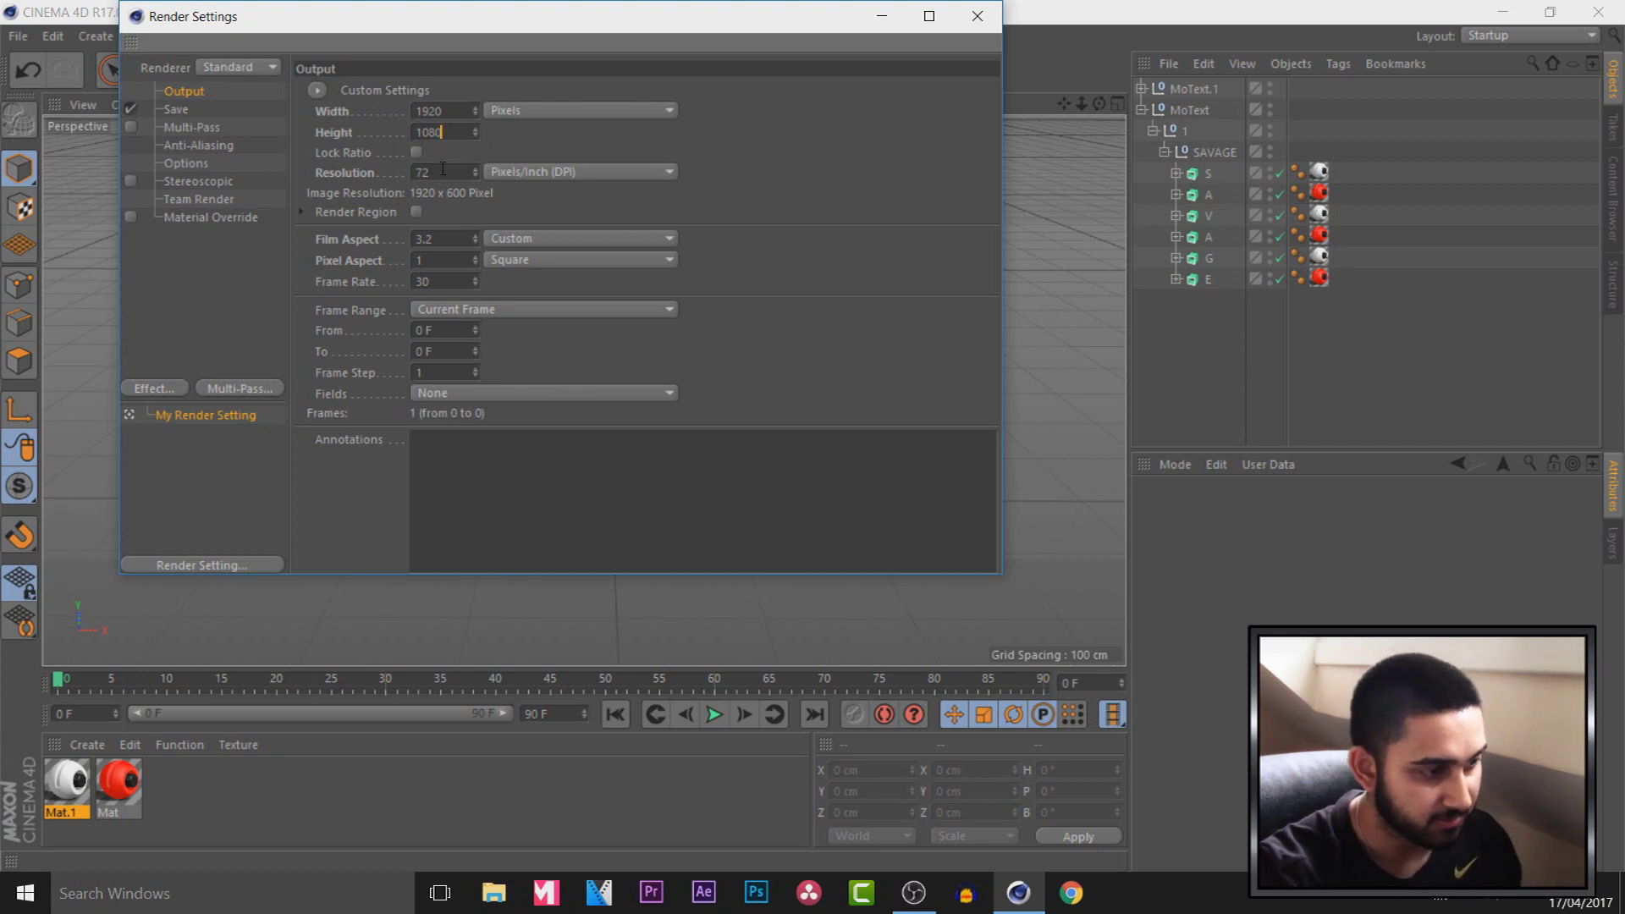
- Set the render's save format to PNG, turn off Include Sound and enable Alpha Channel
left_click(186, 111)
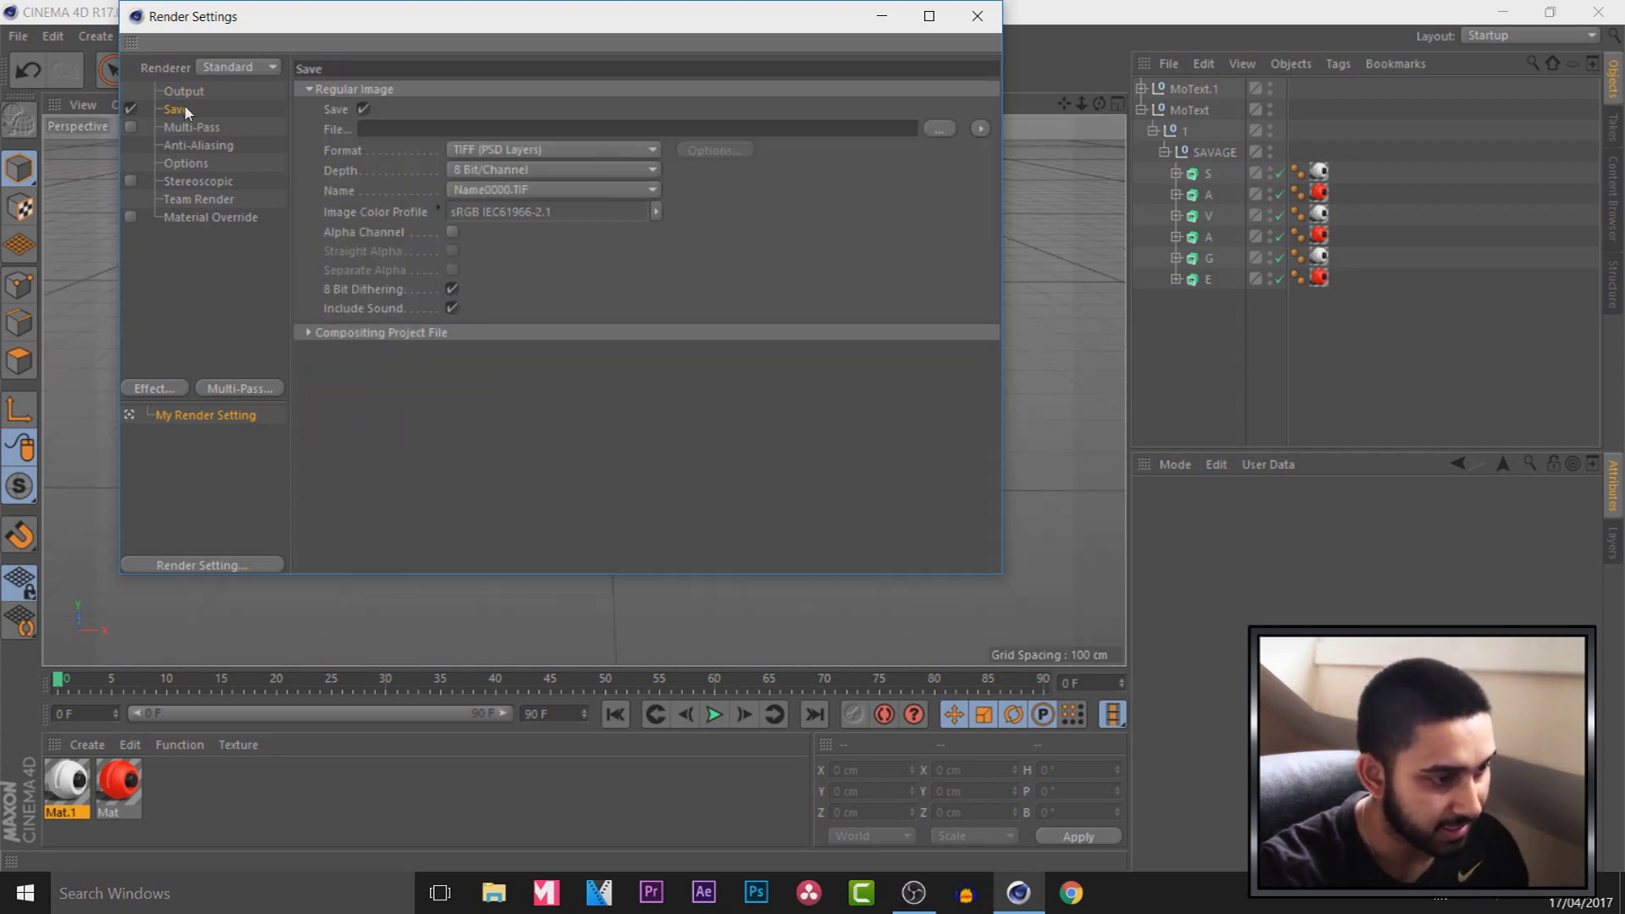
left_click(535, 149)
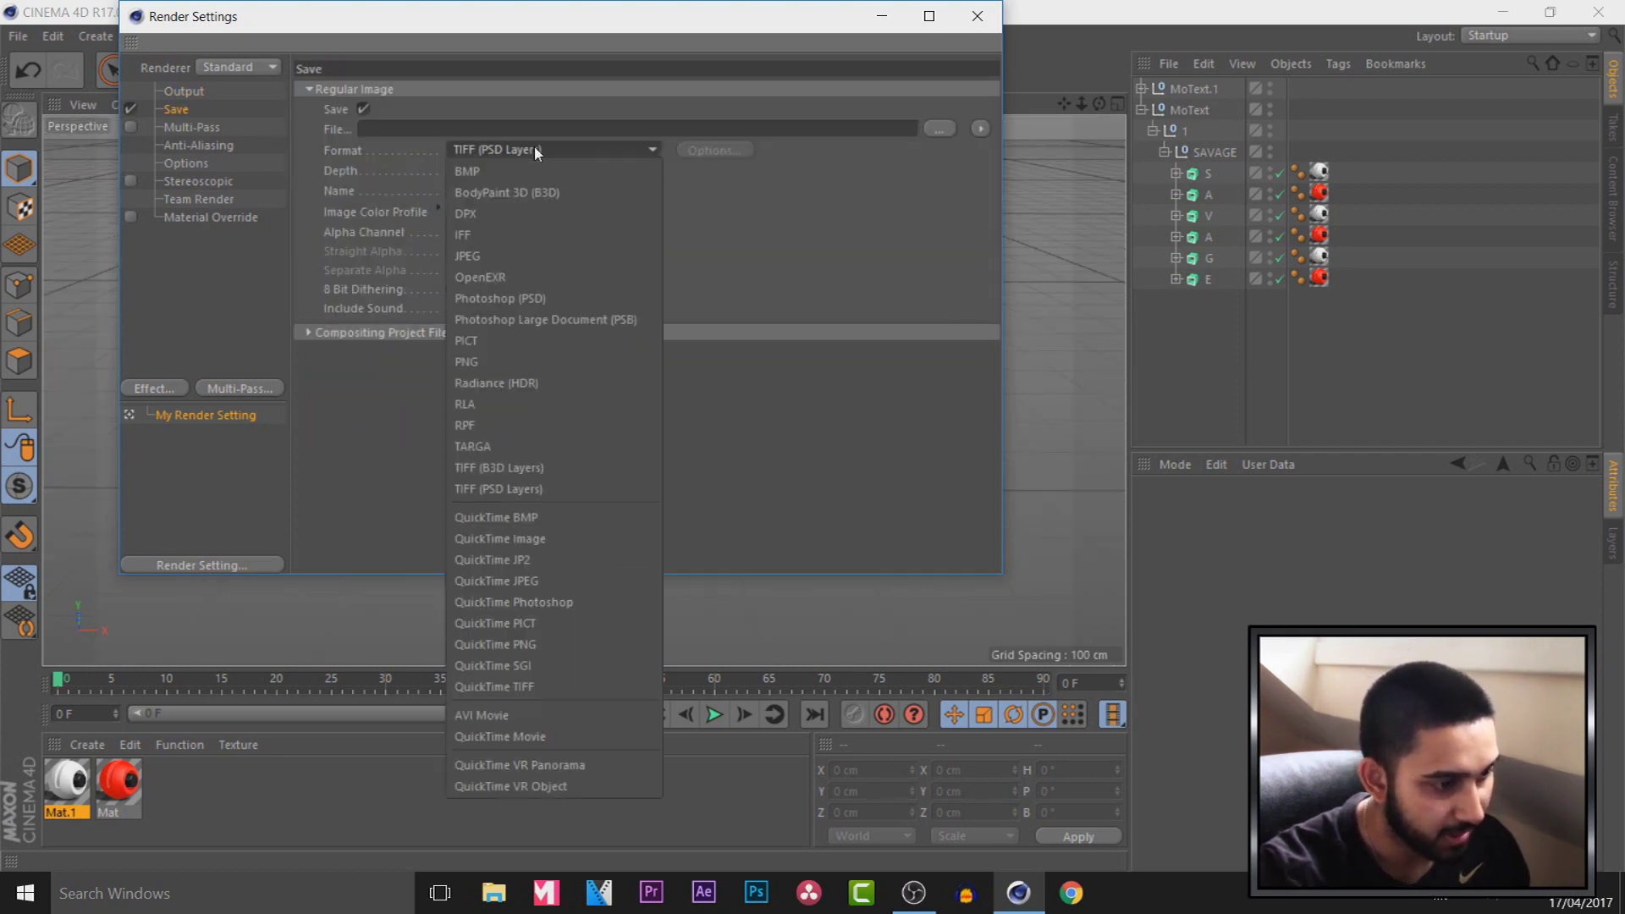
left_click(498, 364)
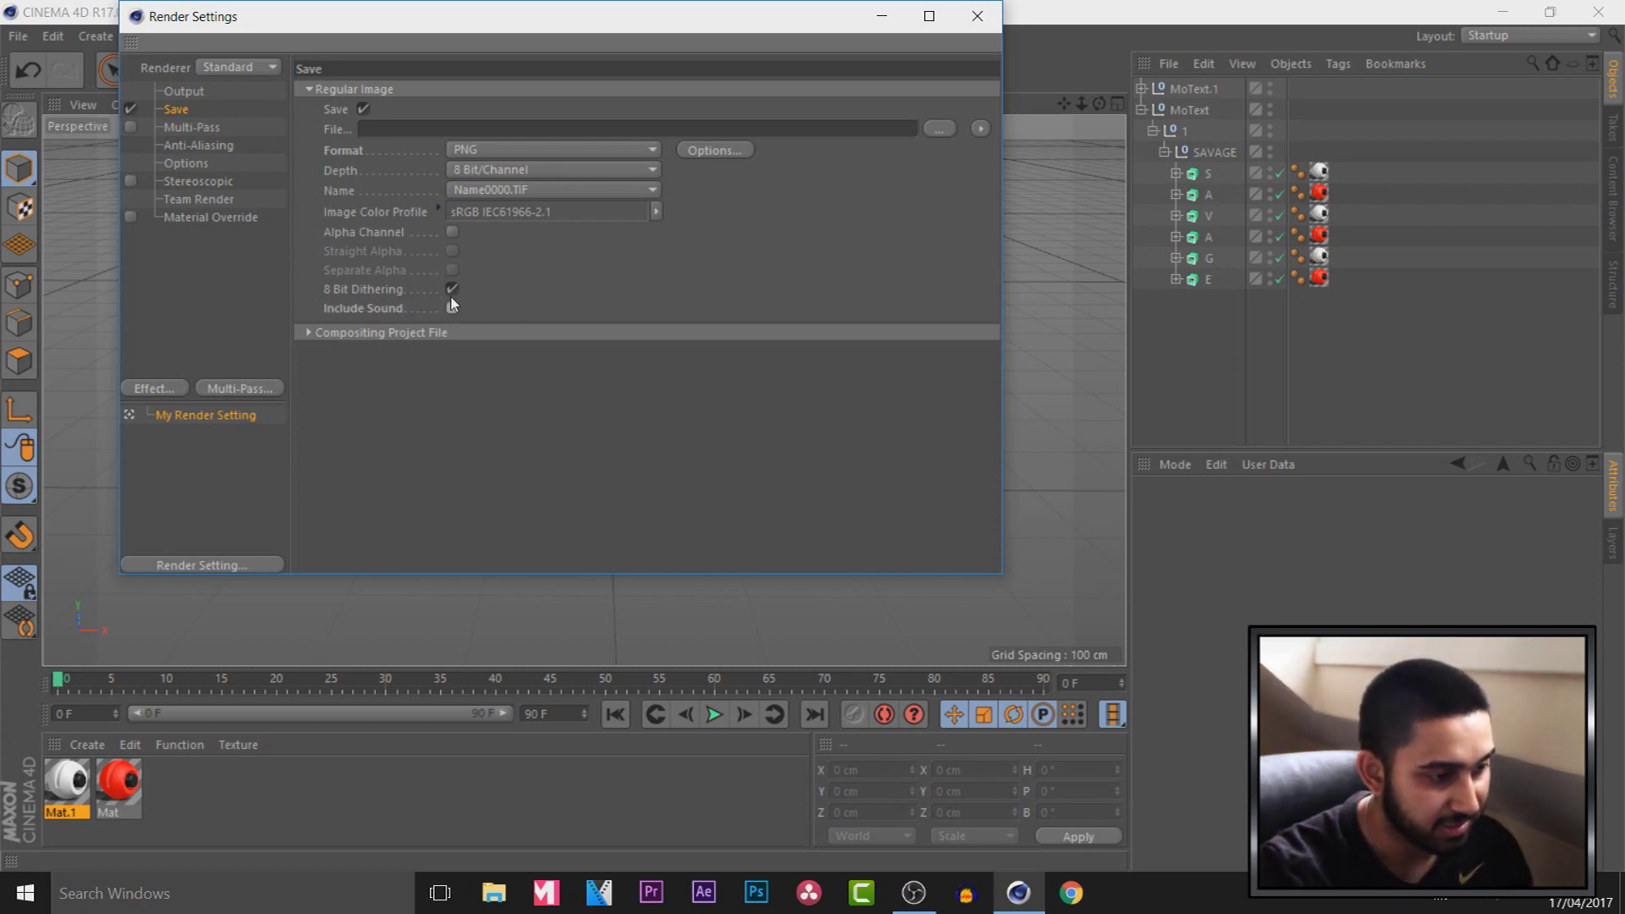
left_click(453, 233)
- Set the render's output file to test in the cinema 4d folder on the Desktop and close the render settings
left_click(939, 128)
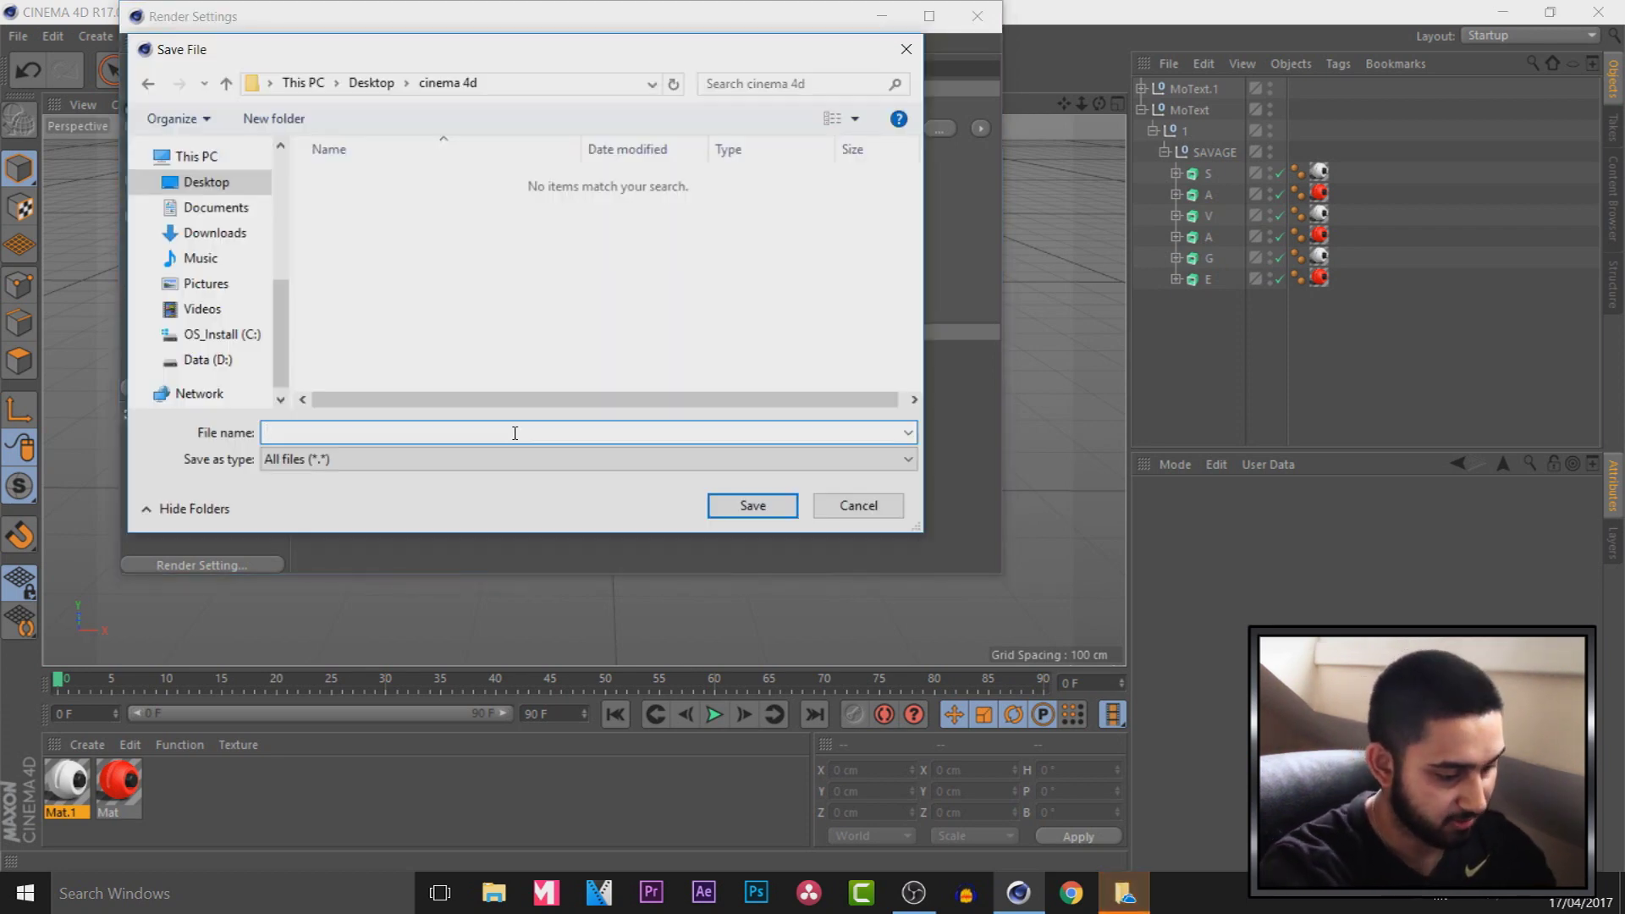
type("test")
key("Return")
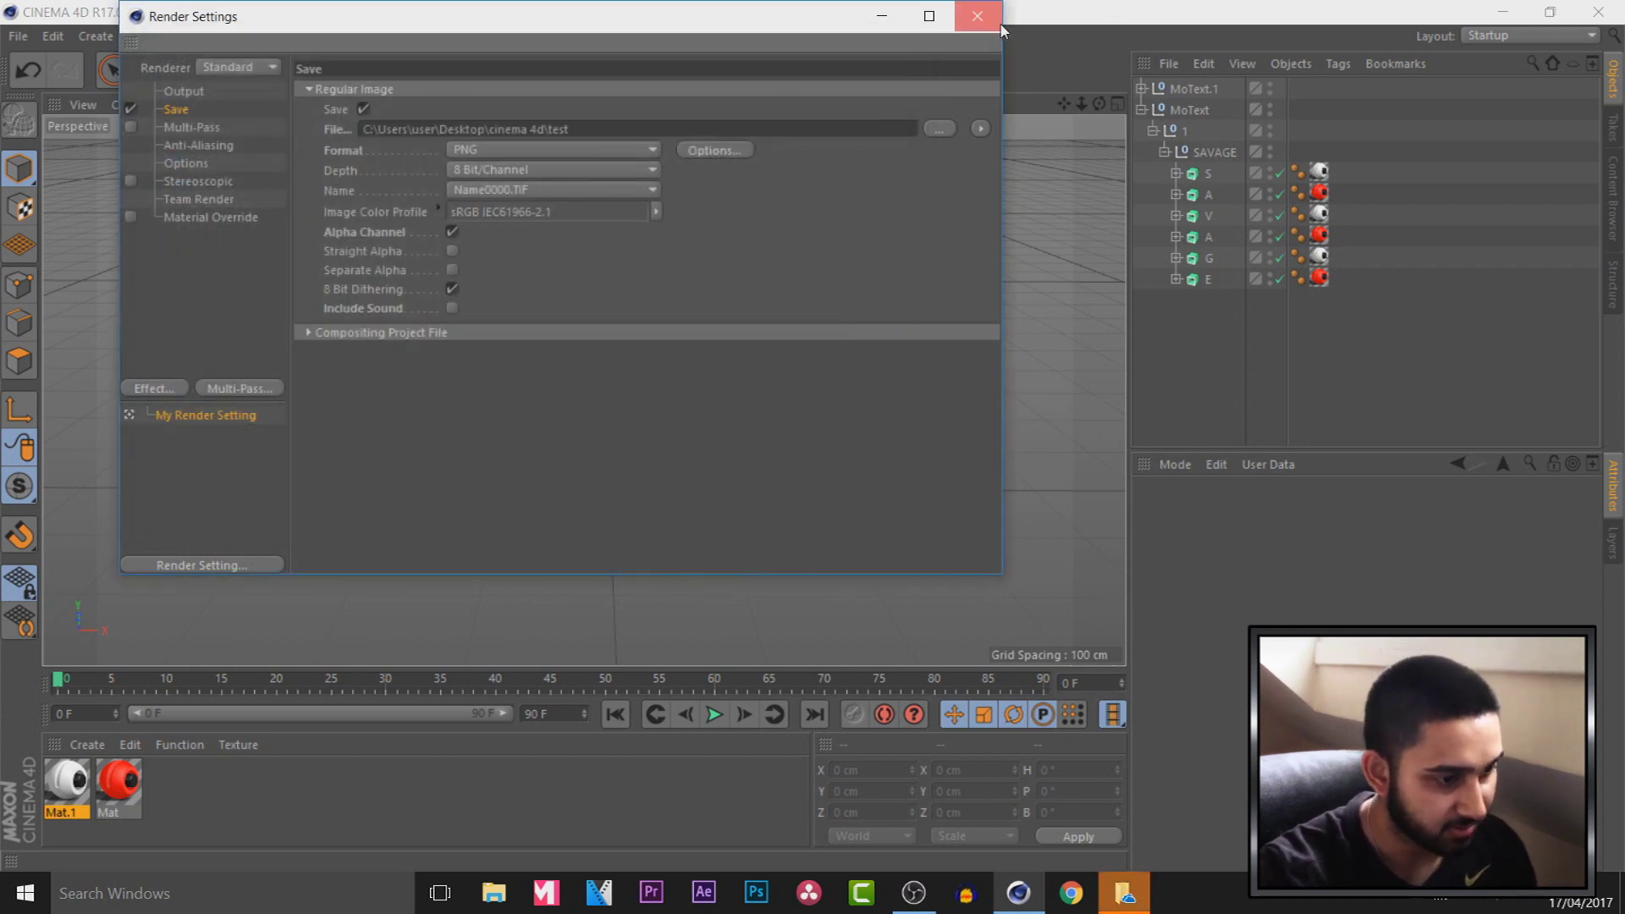
left_click(977, 15)
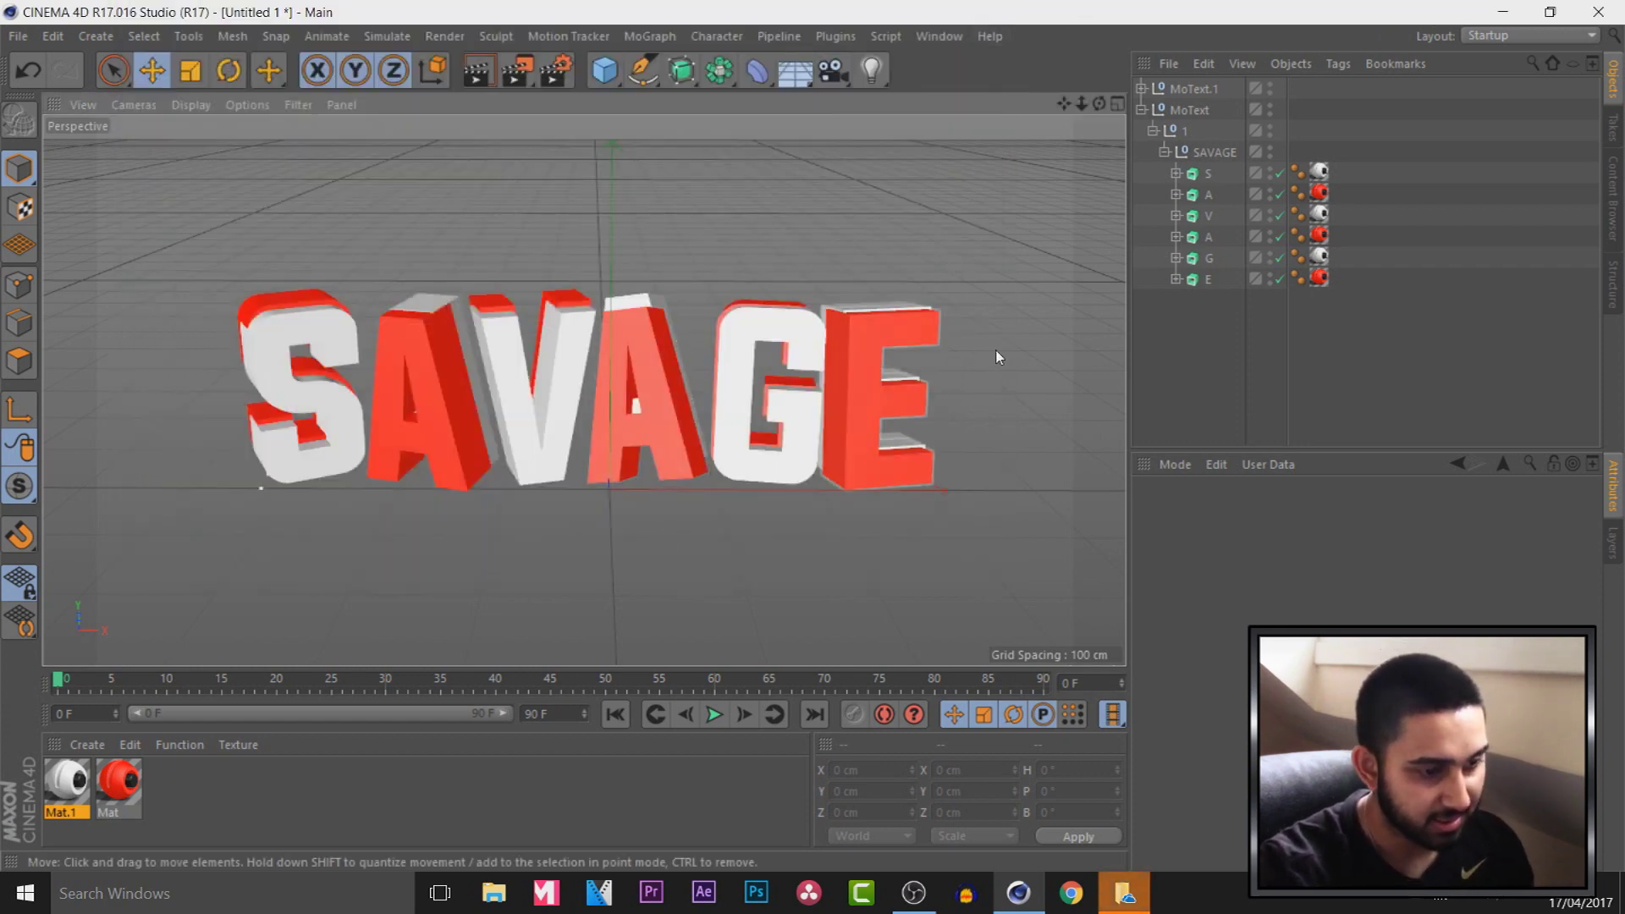
- Render the finished SAVAGE text to the Picture Viewer and inspect the whole image
mouse_move(1098, 103)
left_mouse_down()
mouse_move(1102, 144)
mouse_move(1104, 113)
mouse_move(1081, 111)
mouse_move(1082, 134)
mouse_move(1068, 104)
mouse_move(1108, 105)
left_mouse_up()
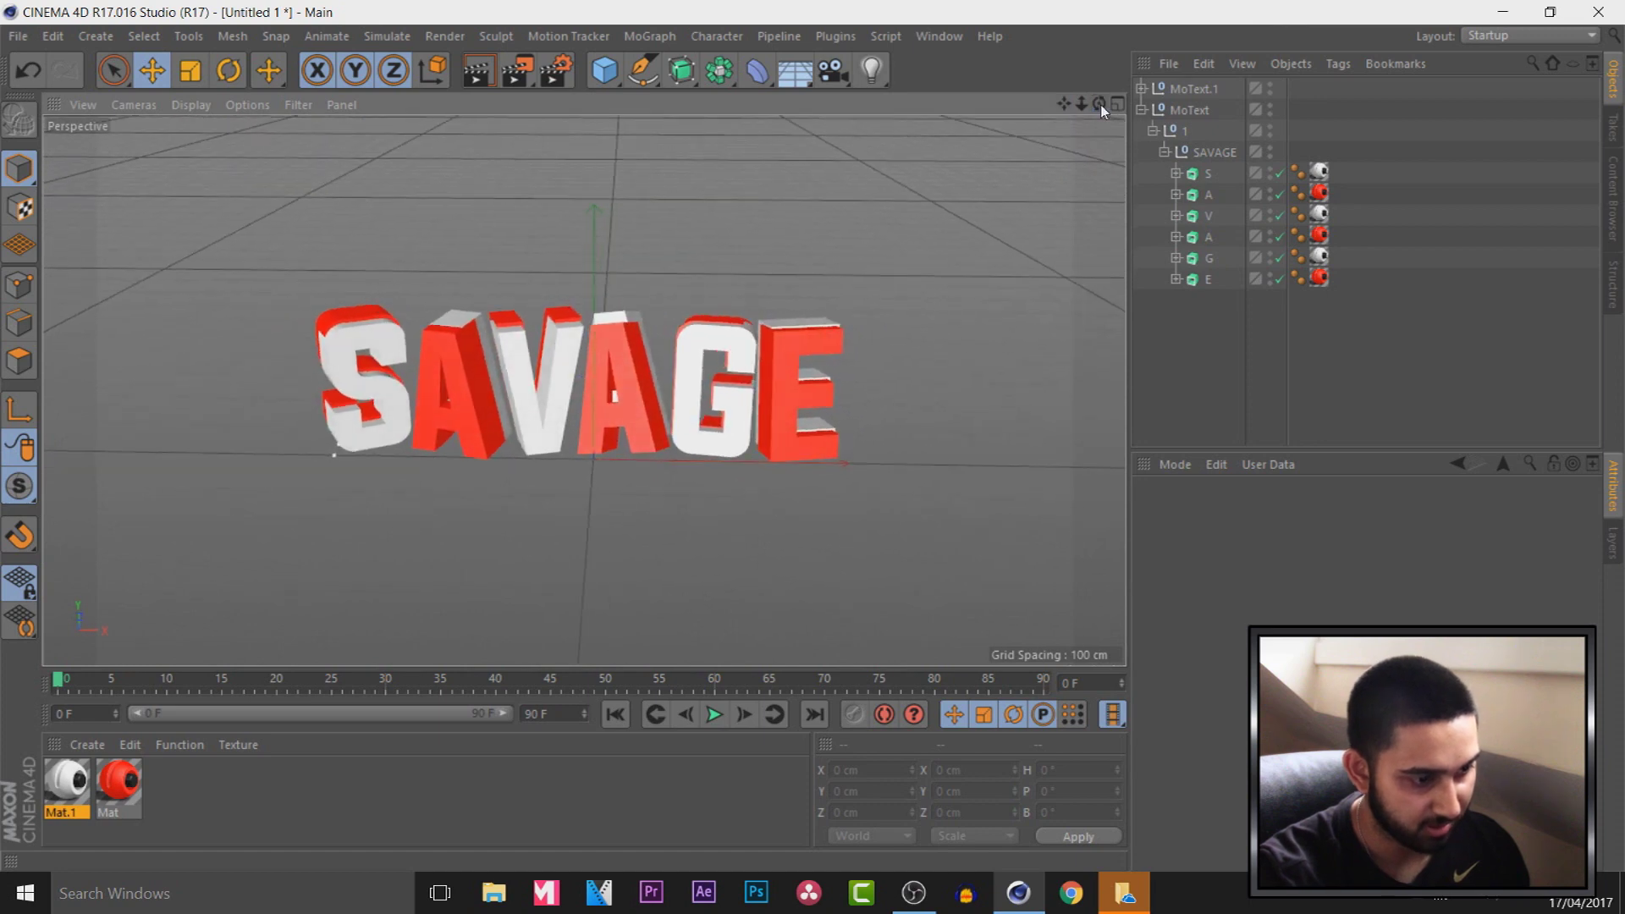
scroll(820, 558, "up", 3)
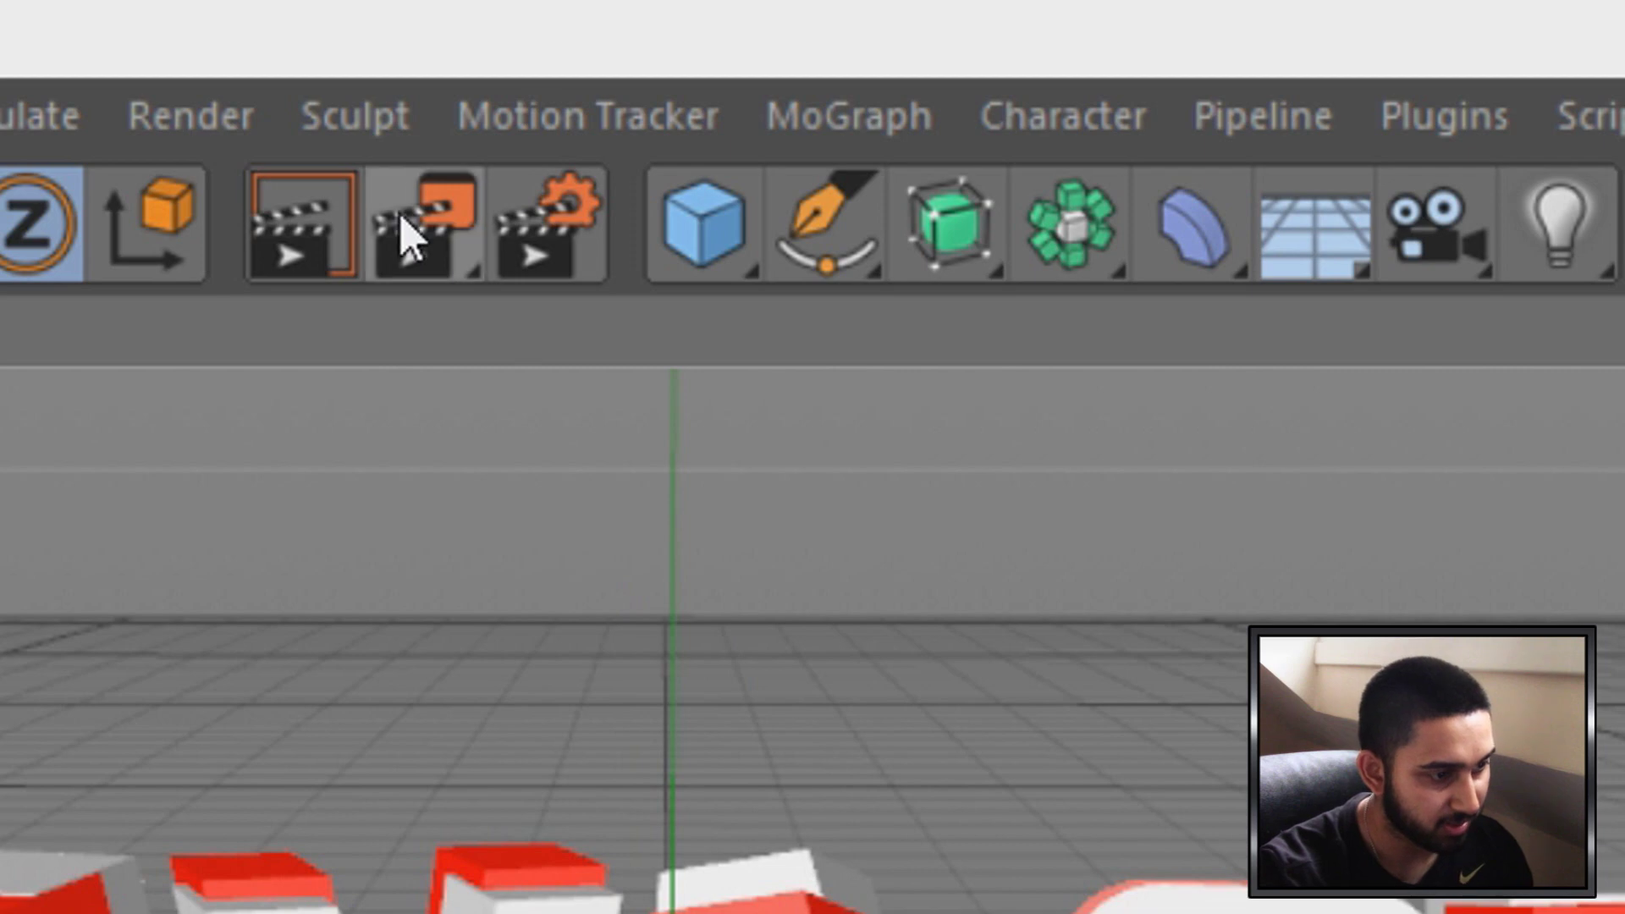
left_click(409, 237)
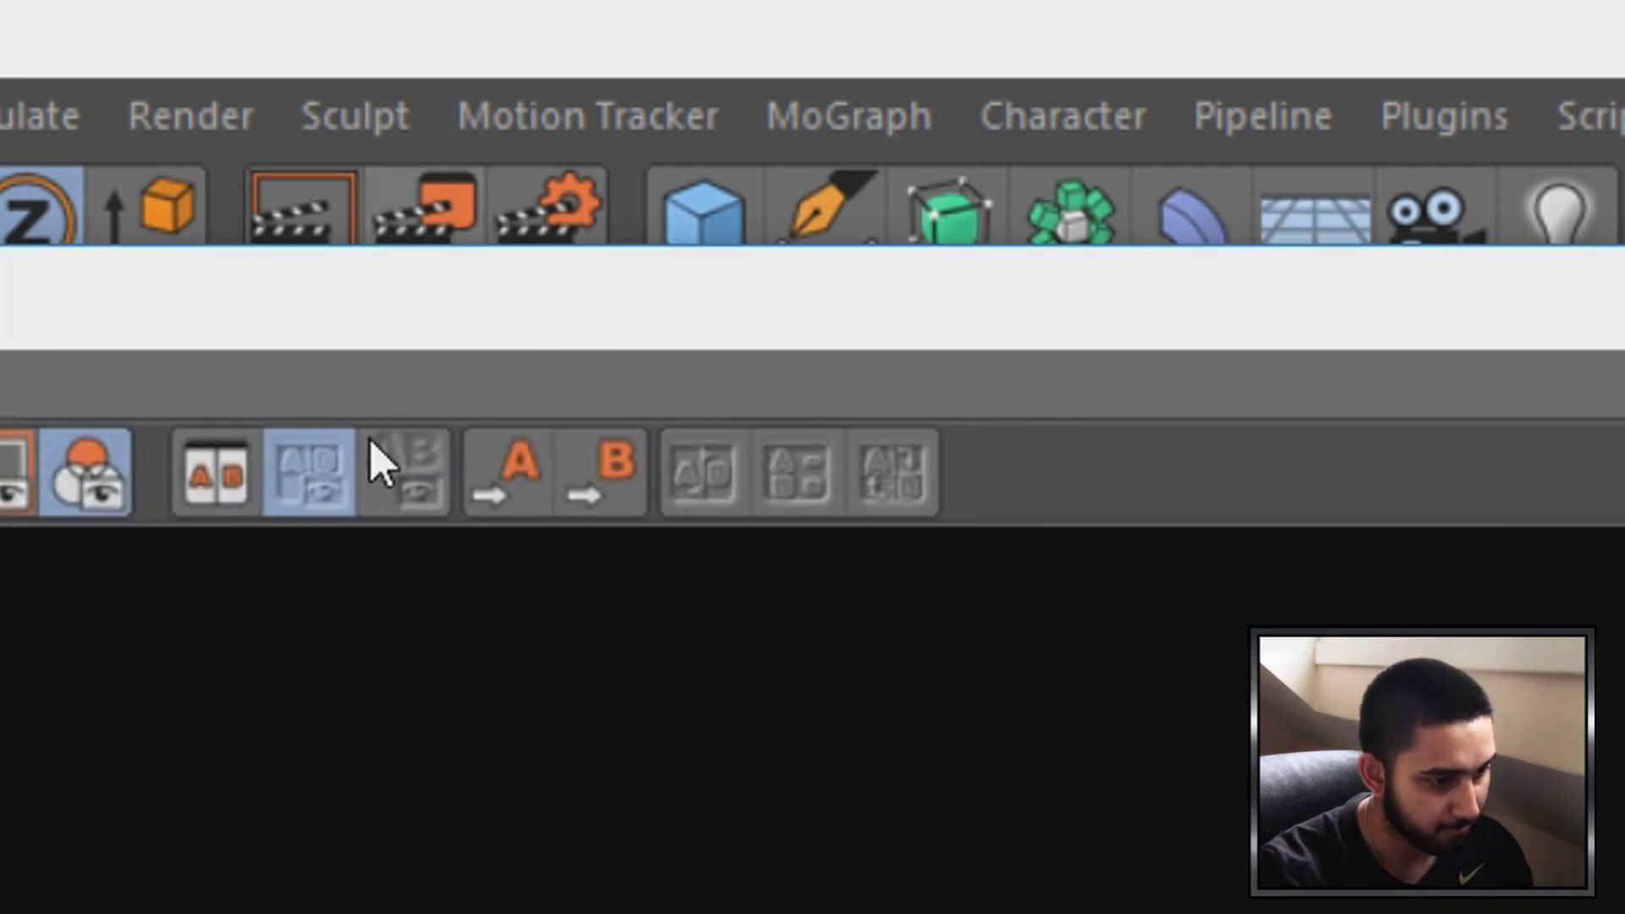
scroll(699, 572, "down", 3)
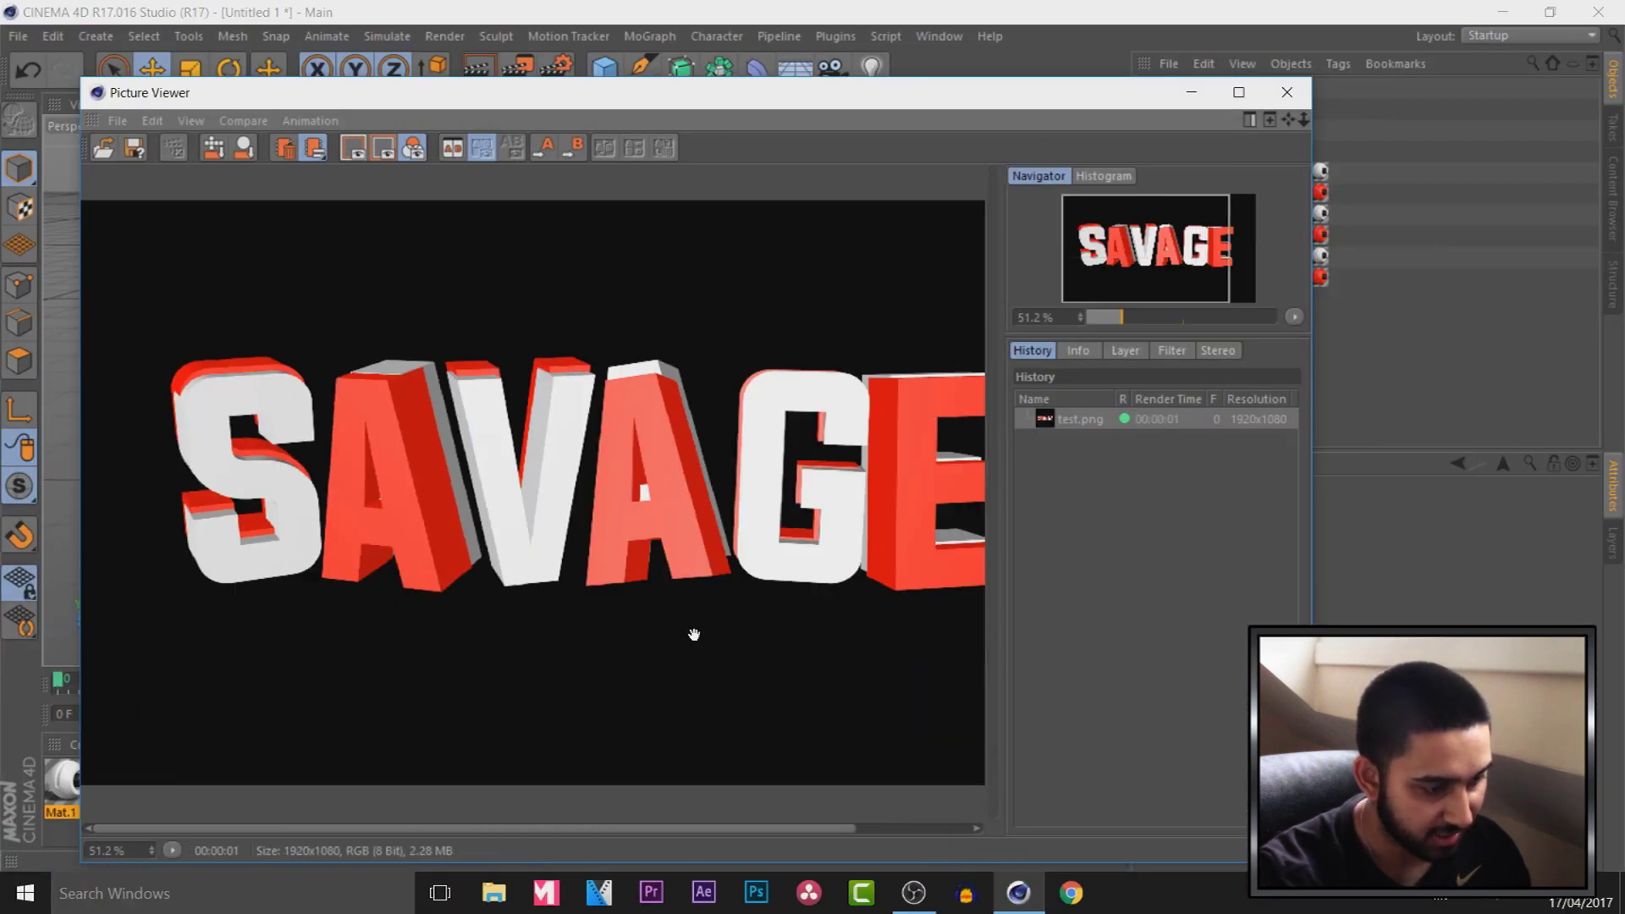
scroll(627, 694, "down", 1)
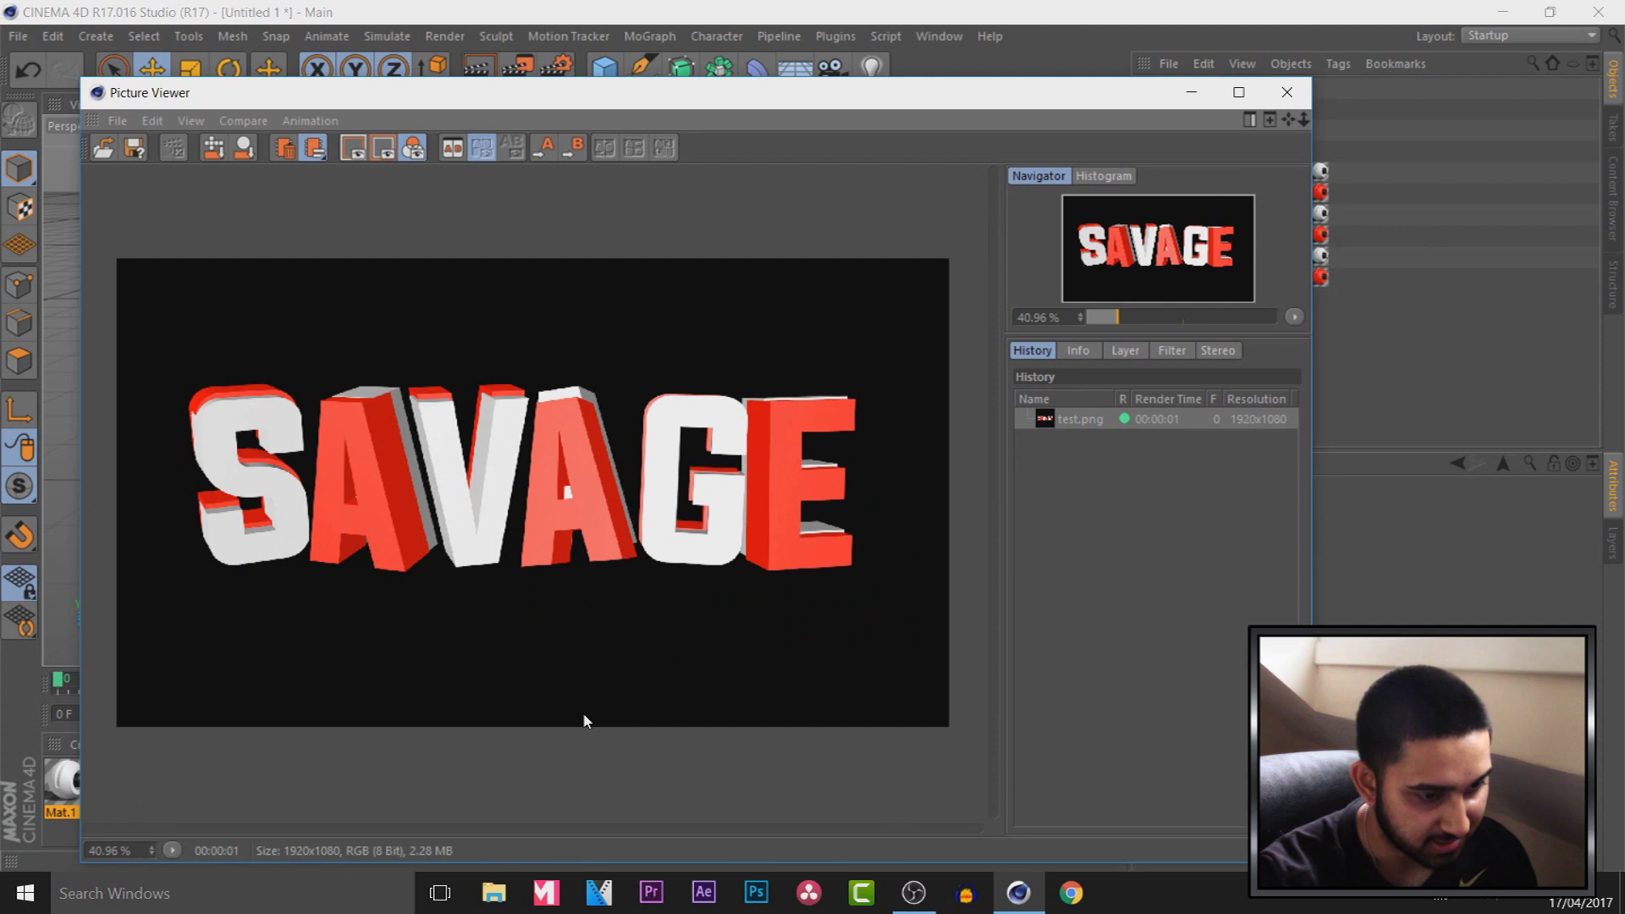